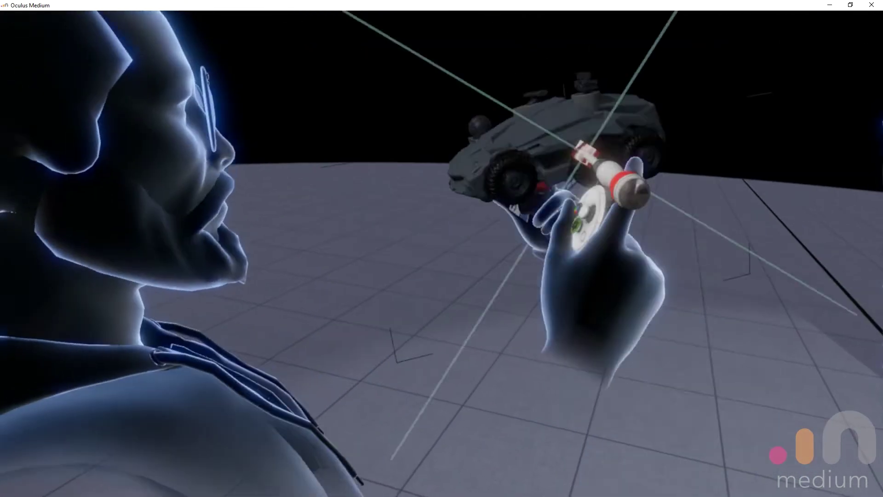
# - Close the progress video that was already playing
pyautogui.moveTo(701, 258)
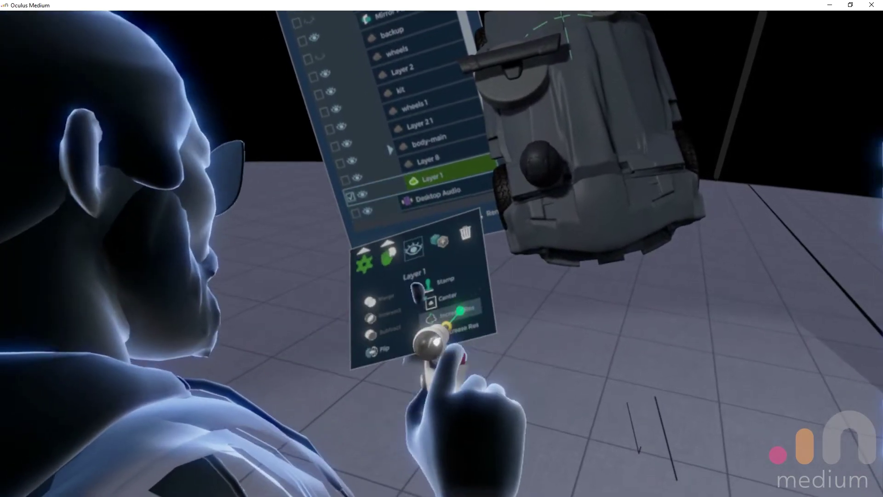
pyautogui.click(460, 311)
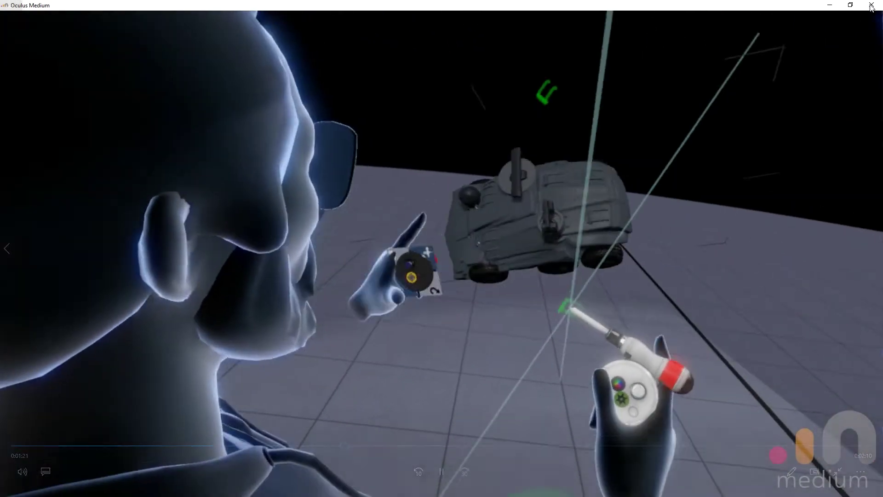
pyautogui.click(871, 5)
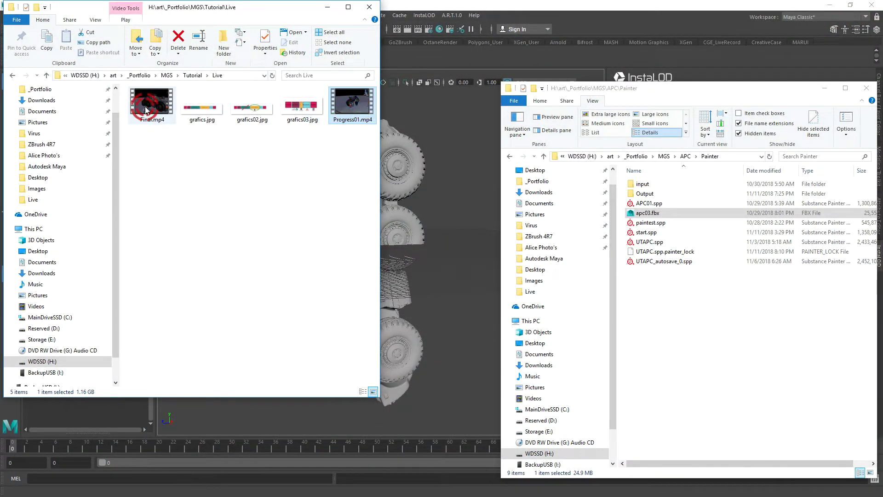
# - Play Final.mp4 to the end, close it, and bring the Maya APC scene forward
pyautogui.doubleClick(146, 111)
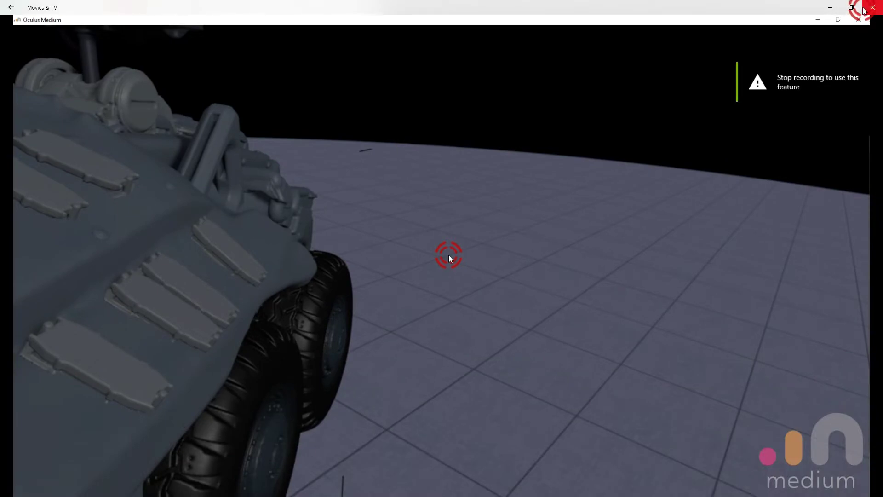
pyautogui.click(872, 6)
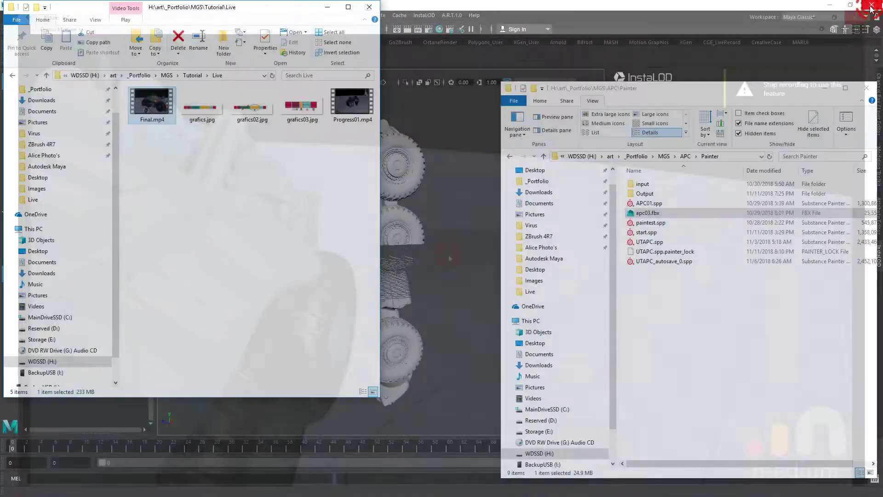
pyautogui.click(533, 112)
# - Select the parts from VirusB:wheels to VirusB:window and group them into group1
pyautogui.click(433, 229)
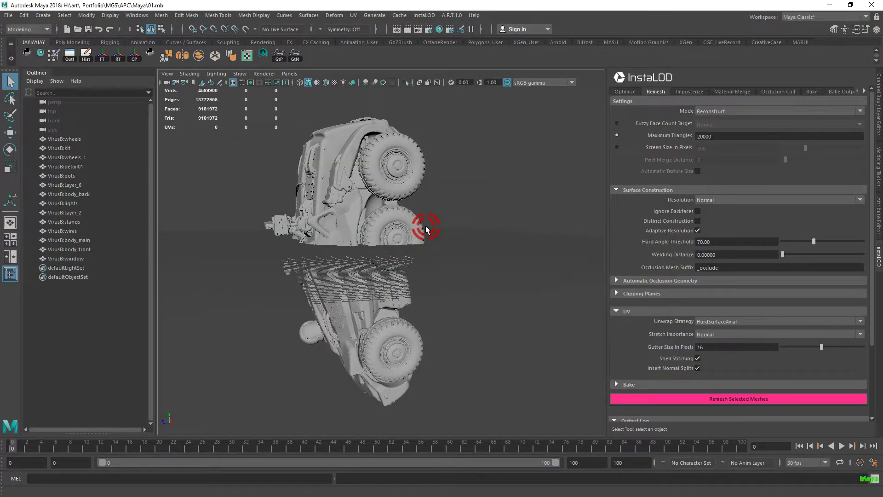
pyautogui.moveTo(604, 219); pyautogui.dragTo(704, 216)
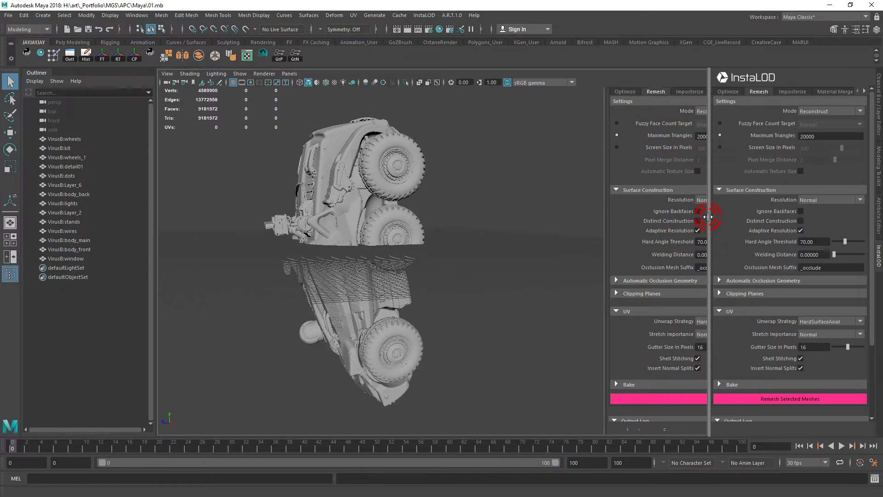
pyautogui.keyDown('alt'); pyautogui.moveTo(551, 272); pyautogui.dragTo(496, 310); pyautogui.keyUp('alt')
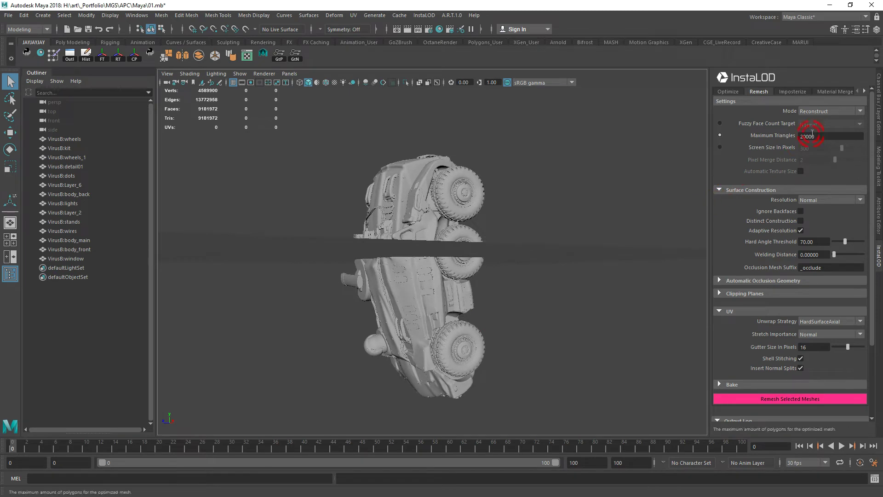
pyautogui.keyDown('alt'); pyautogui.moveTo(578, 296); pyautogui.dragTo(556, 275, button='right'); pyautogui.keyUp('alt')
pyautogui.keyDown('alt'); pyautogui.moveTo(556, 275); pyautogui.dragTo(544, 289); pyautogui.keyUp('alt')
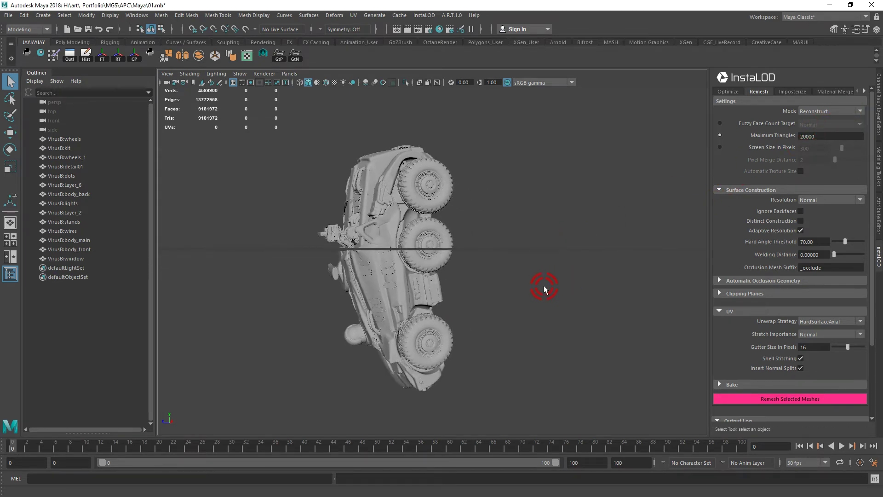
pyautogui.click(78, 140)
pyautogui.keyDown('shift'); pyautogui.click(64, 259); pyautogui.keyUp('shift')
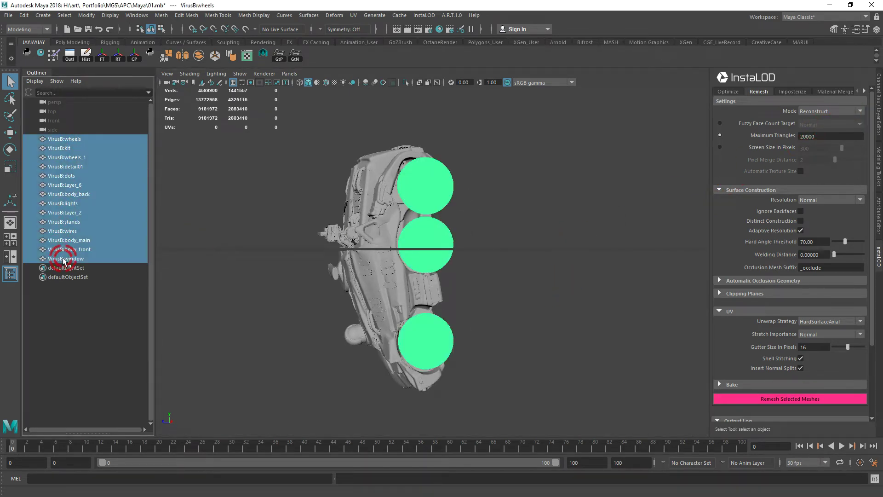
pyautogui.hotkey('ctrl', 'g')
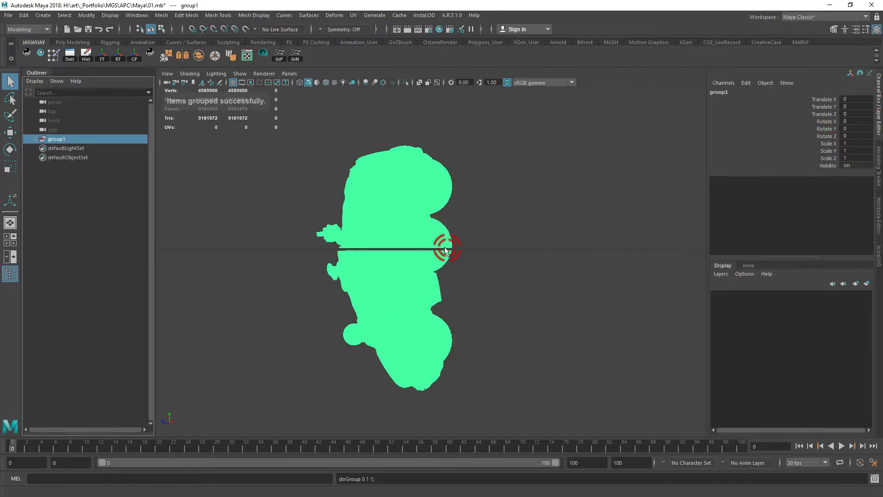
# - Give group1 Rotate X -90 and a scale of 2.5 on X, Y and Z
pyautogui.keyDown('alt'); pyautogui.moveTo(444, 249); pyautogui.dragTo(467, 274); pyautogui.keyUp('alt')
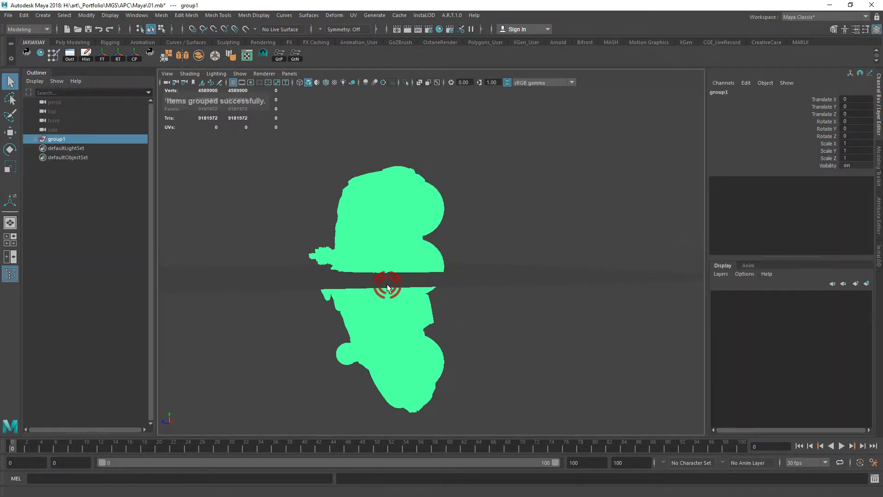
pyautogui.moveTo(353, 260); pyautogui.dragTo(391, 242)
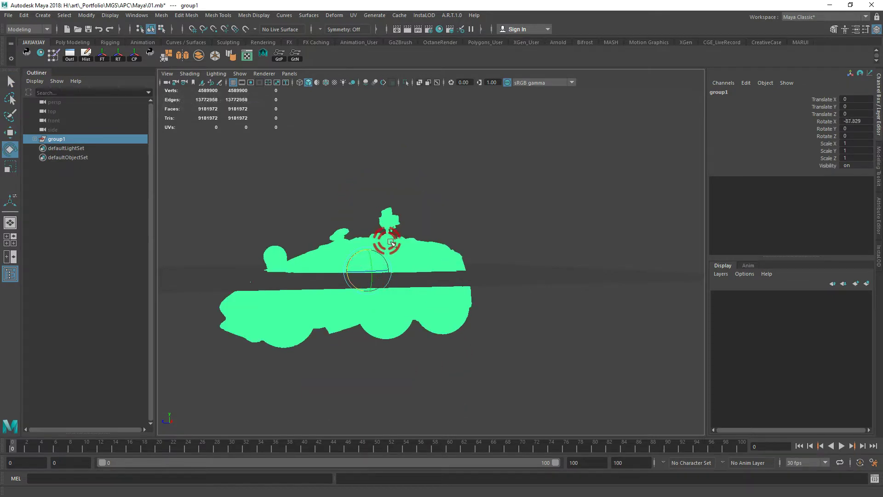
pyautogui.write('-')
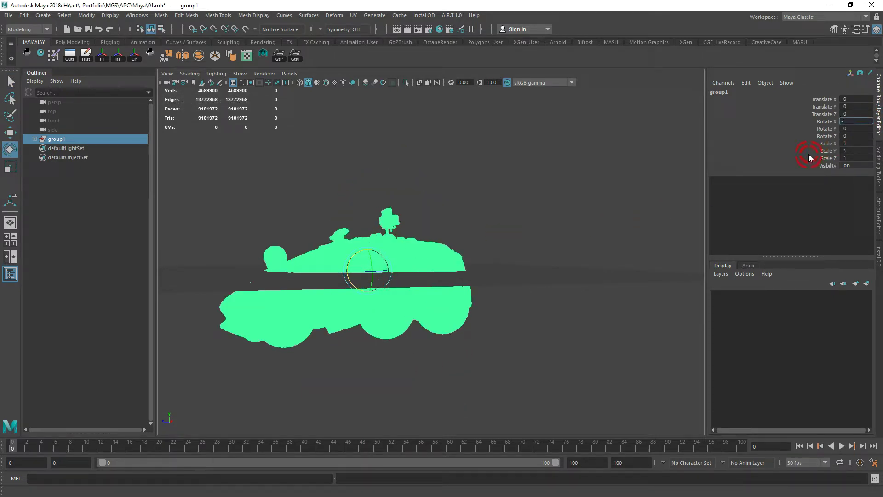
pyautogui.write('90')
pyautogui.press('Return')
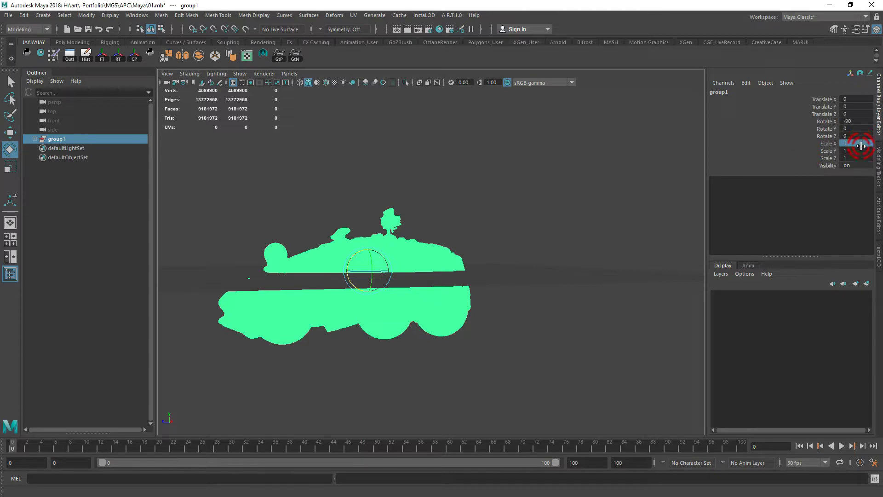
pyautogui.write('2.5')
pyautogui.press('Return')
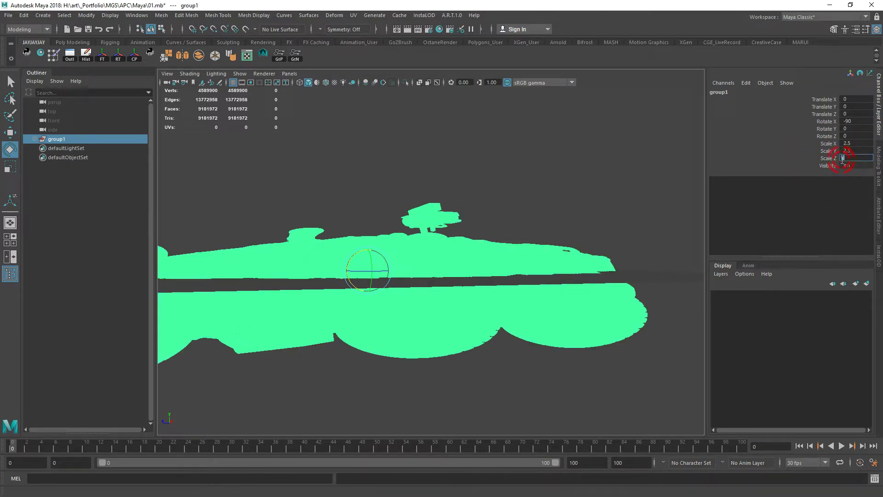
pyautogui.click(839, 161)
pyautogui.write('2.5')
pyautogui.press('Return')
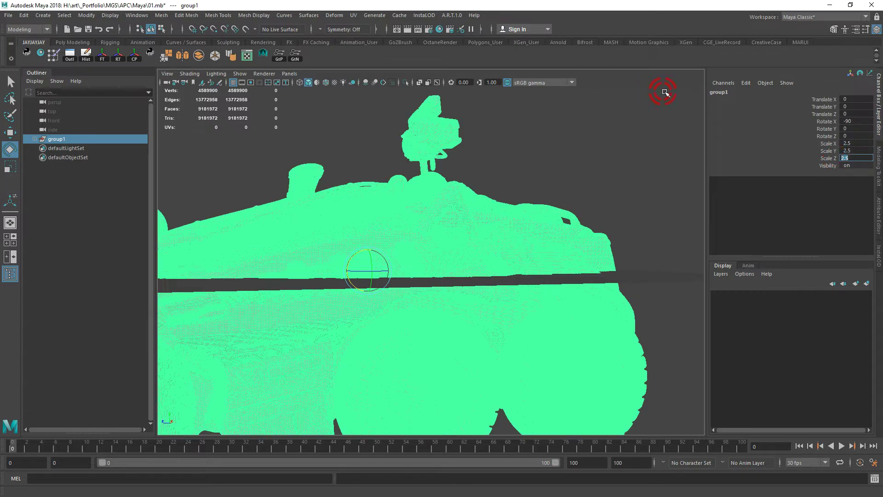
# - Move group1 upward along Y to about Translate Y 112.858
pyautogui.press('w')
pyautogui.press('f')
pyautogui.press('w')
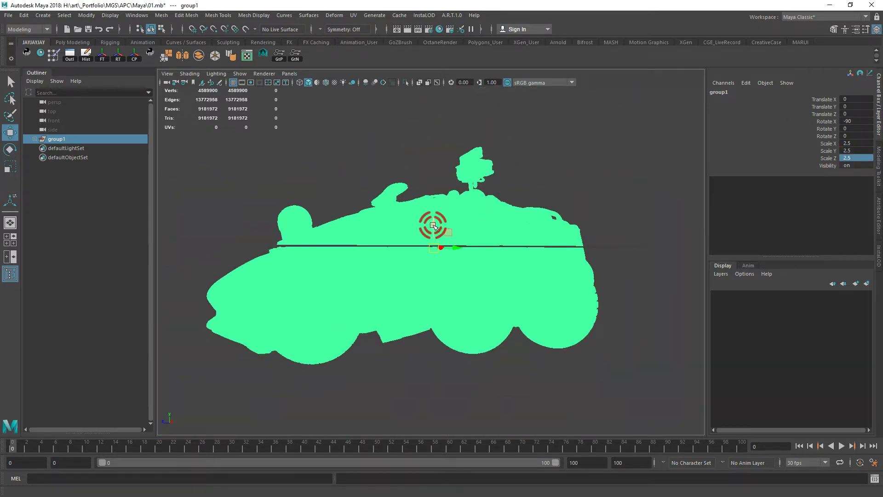
pyautogui.moveTo(428, 223); pyautogui.dragTo(534, 350)
pyautogui.click(627, 315)
pyautogui.keyDown('alt'); pyautogui.moveTo(534, 351); pyautogui.dragTo(186, 162, button='right'); pyautogui.keyUp('alt')
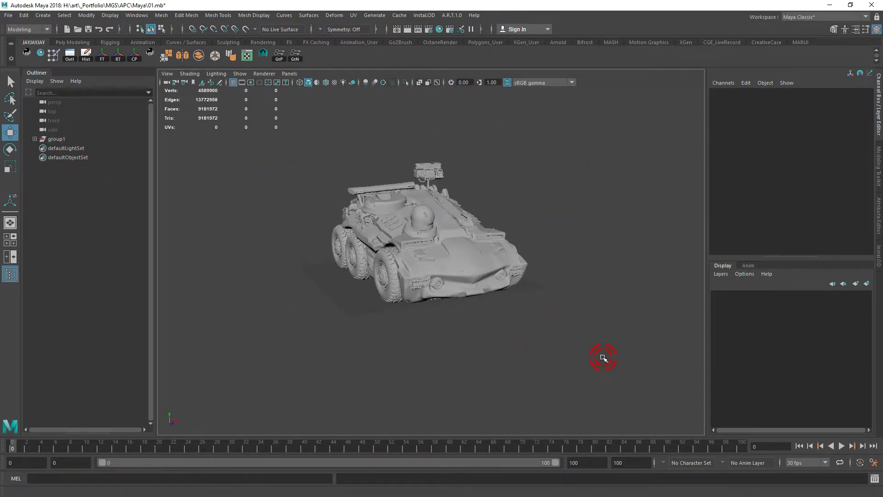
pyautogui.click(87, 136)
pyautogui.click(134, 64)
pyautogui.click(102, 58)
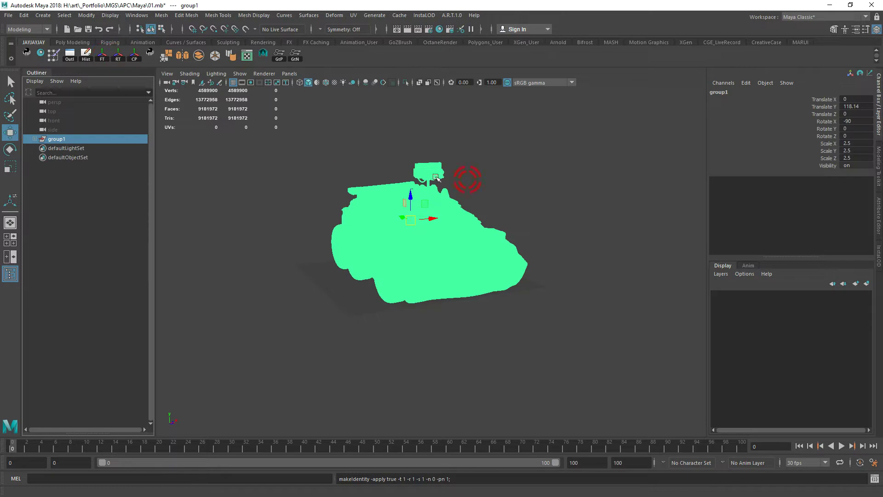
pyautogui.click(550, 286)
pyautogui.keyDown('alt'); pyautogui.moveTo(569, 295); pyautogui.dragTo(421, 352); pyautogui.keyUp('alt')
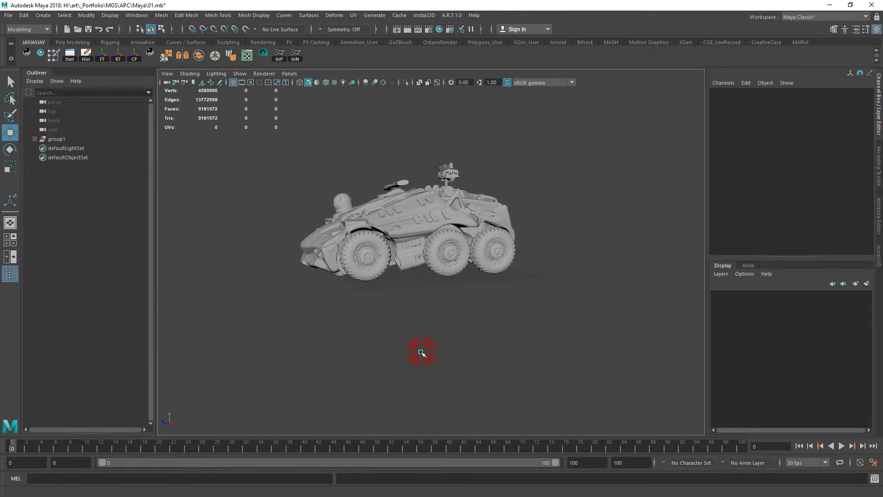
pyautogui.keyDown('alt'); pyautogui.moveTo(335, 307); pyautogui.dragTo(415, 316); pyautogui.keyUp('alt')
pyautogui.keyDown('alt'); pyautogui.moveTo(415, 316); pyautogui.dragTo(483, 311, button='right'); pyautogui.keyUp('alt')
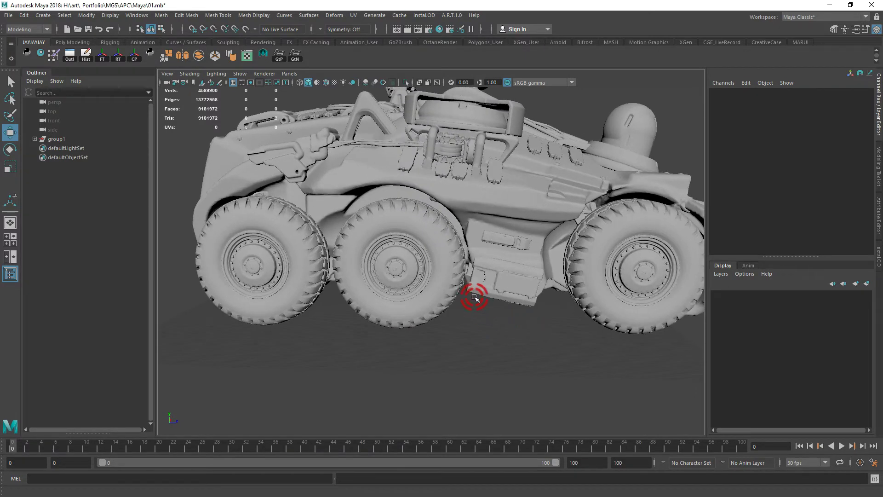
pyautogui.keyDown('alt'); pyautogui.moveTo(474, 297); pyautogui.dragTo(302, 310); pyautogui.keyUp('alt')
pyautogui.keyDown('alt'); pyautogui.moveTo(302, 309); pyautogui.dragTo(575, 286, button='right'); pyautogui.keyUp('alt')
pyautogui.keyDown('alt'); pyautogui.moveTo(576, 286); pyautogui.dragTo(545, 260); pyautogui.keyUp('alt')
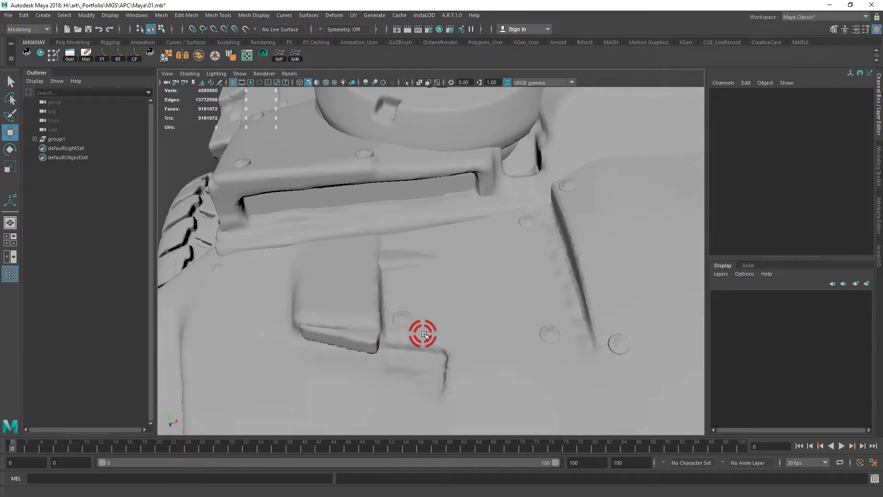
pyautogui.keyDown('alt'); pyautogui.moveTo(586, 247); pyautogui.dragTo(420, 305, button='right'); pyautogui.keyUp('alt')
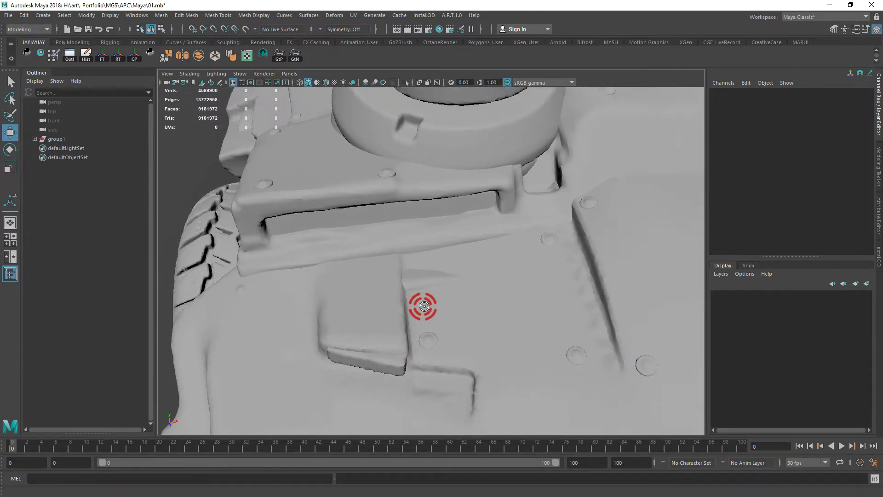
pyautogui.keyDown('alt'); pyautogui.moveTo(420, 305); pyautogui.dragTo(491, 244); pyautogui.keyUp('alt')
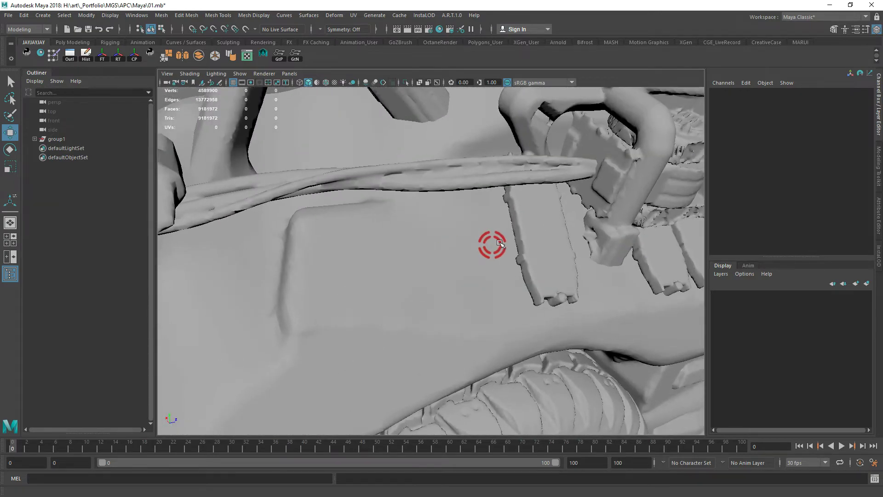
pyautogui.keyDown('alt'); pyautogui.moveTo(584, 230); pyautogui.dragTo(433, 232, button='right'); pyautogui.keyUp('alt')
pyautogui.keyDown('alt'); pyautogui.moveTo(433, 232); pyautogui.dragTo(449, 247); pyautogui.keyUp('alt')
pyautogui.keyDown('alt'); pyautogui.moveTo(450, 247); pyautogui.dragTo(578, 266, button='right'); pyautogui.keyUp('alt')
pyautogui.keyDown('alt'); pyautogui.moveTo(578, 267); pyautogui.dragTo(470, 292); pyautogui.keyUp('alt')
pyautogui.keyDown('alt'); pyautogui.moveTo(469, 291); pyautogui.dragTo(519, 282, button='right'); pyautogui.keyUp('alt')
pyautogui.keyDown('alt'); pyautogui.moveTo(519, 282); pyautogui.dragTo(500, 311); pyautogui.keyUp('alt')
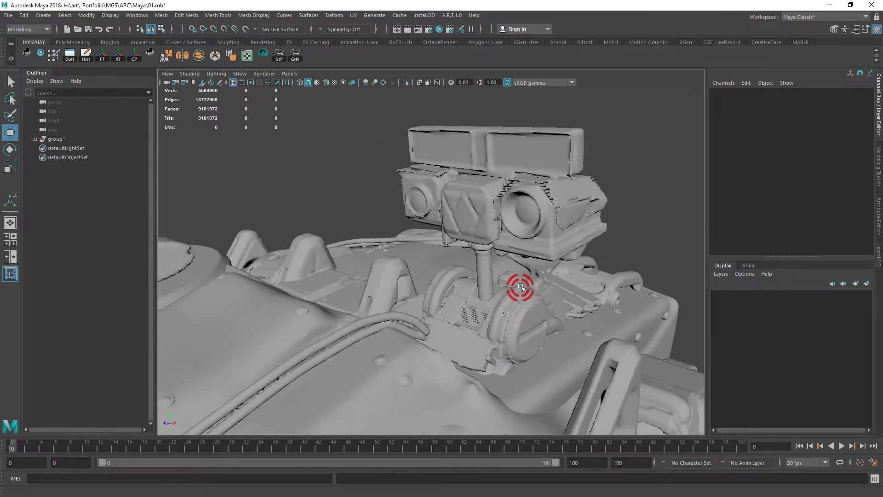
pyautogui.keyDown('alt'); pyautogui.moveTo(521, 287); pyautogui.dragTo(386, 254); pyautogui.keyUp('alt')
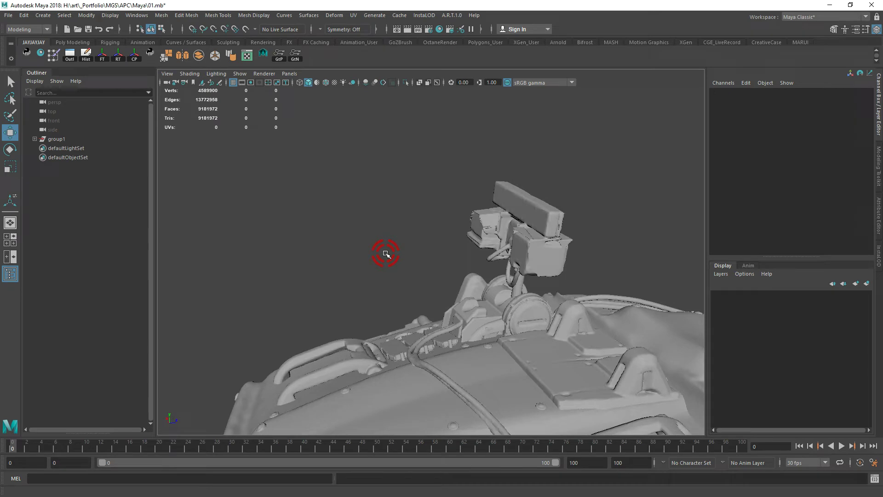
pyautogui.keyDown('alt'); pyautogui.moveTo(386, 254); pyautogui.dragTo(495, 312); pyautogui.keyUp('alt')
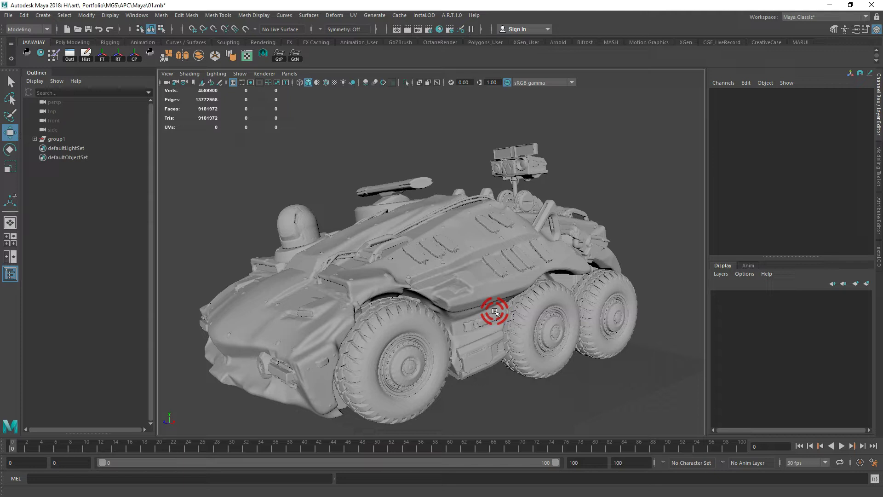
pyautogui.keyDown('alt'); pyautogui.moveTo(495, 312); pyautogui.dragTo(515, 285); pyautogui.keyUp('alt')
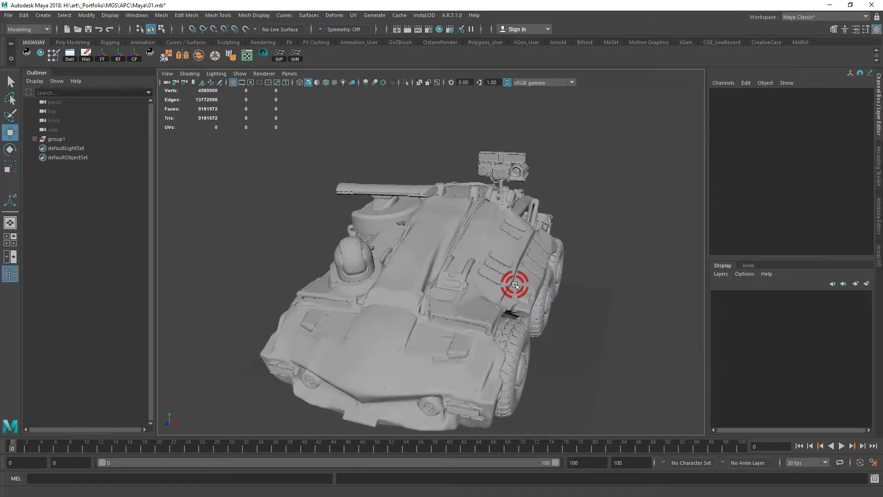
# - Show the InstaLOD panel beside the viewport, widen it, and frame the tank
pyautogui.click(793, 279)
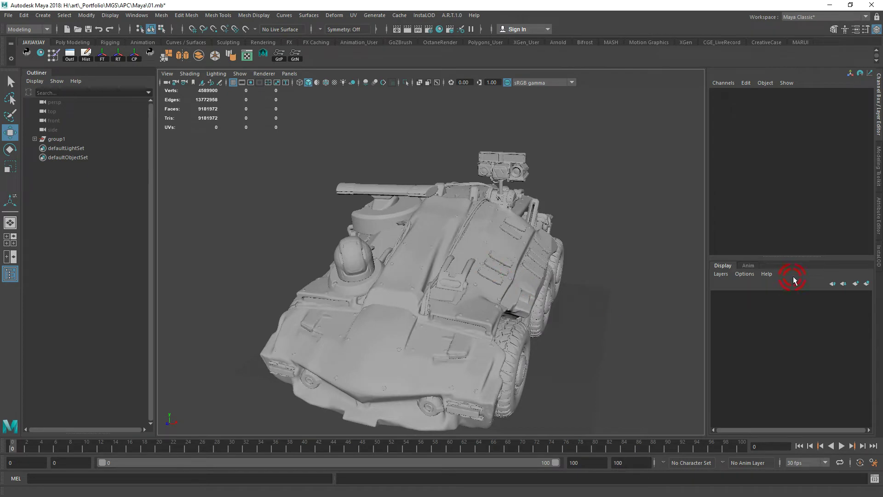
pyautogui.click(879, 265)
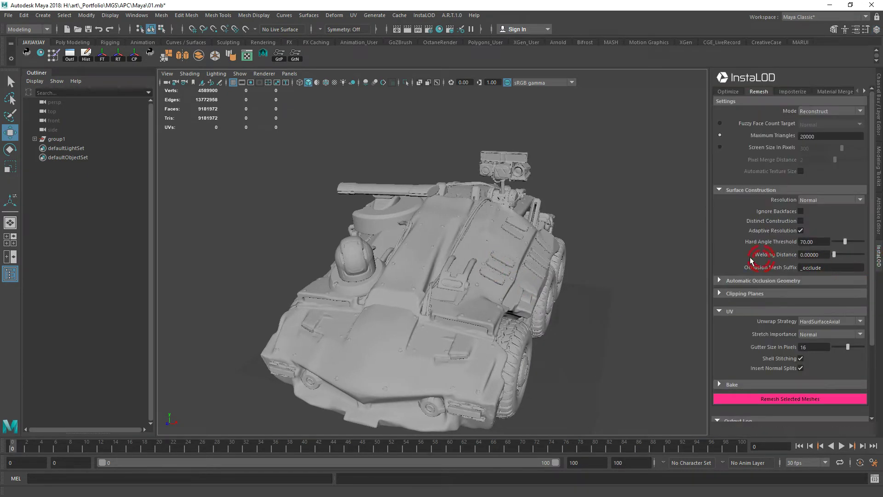
pyautogui.moveTo(713, 256); pyautogui.dragTo(649, 258)
pyautogui.click(713, 81)
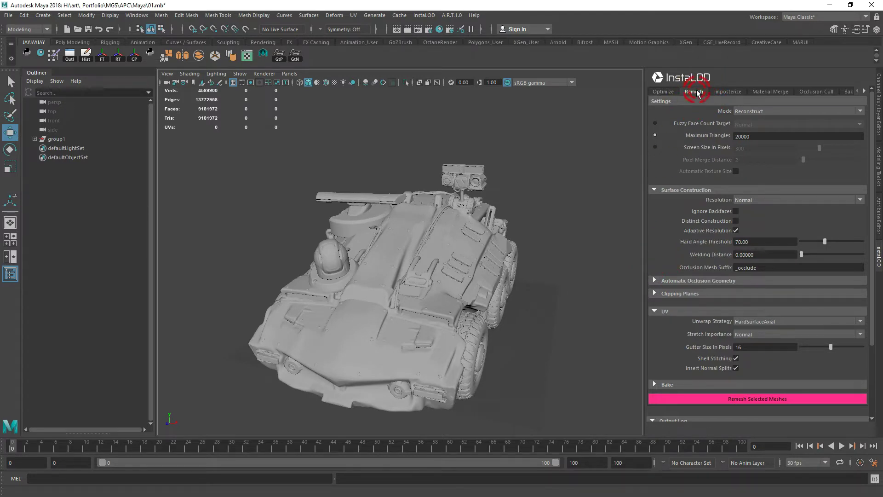
pyautogui.moveTo(581, 221)
pyautogui.keyDown('alt'); pyautogui.mouseDown()
pyautogui.moveTo(505, 217)
pyautogui.moveTo(476, 227)
pyautogui.mouseUp(); pyautogui.keyUp('alt')
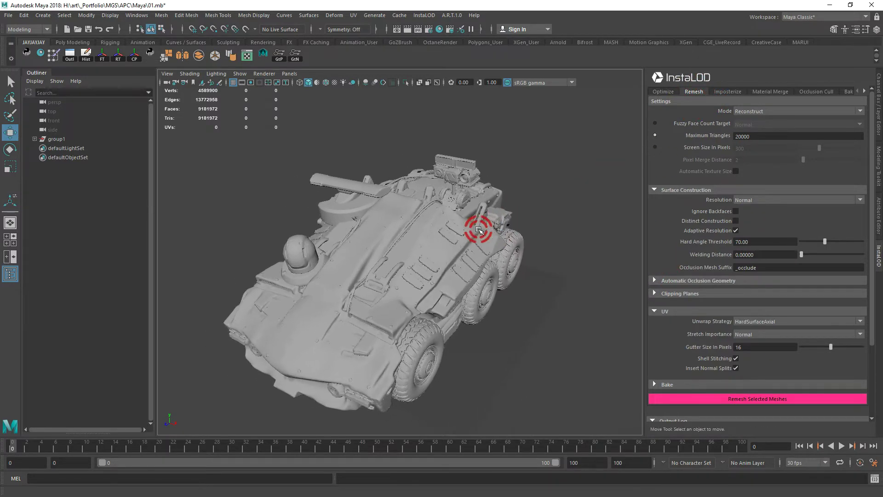
pyautogui.keyDown('alt'); pyautogui.moveTo(476, 227); pyautogui.dragTo(630, 120, button='right'); pyautogui.keyUp('alt')
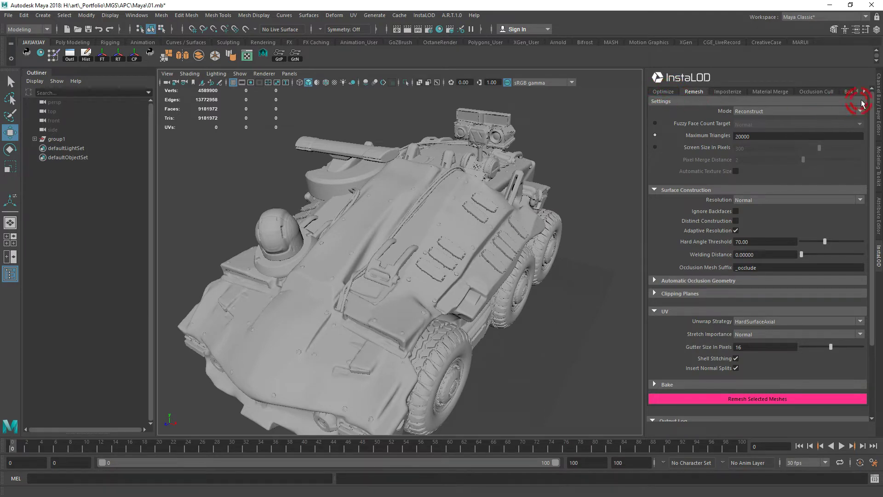
# - Switch InstaLOD to its Optimize settings, with Percent Triangles at 25.00
pyautogui.click(664, 91)
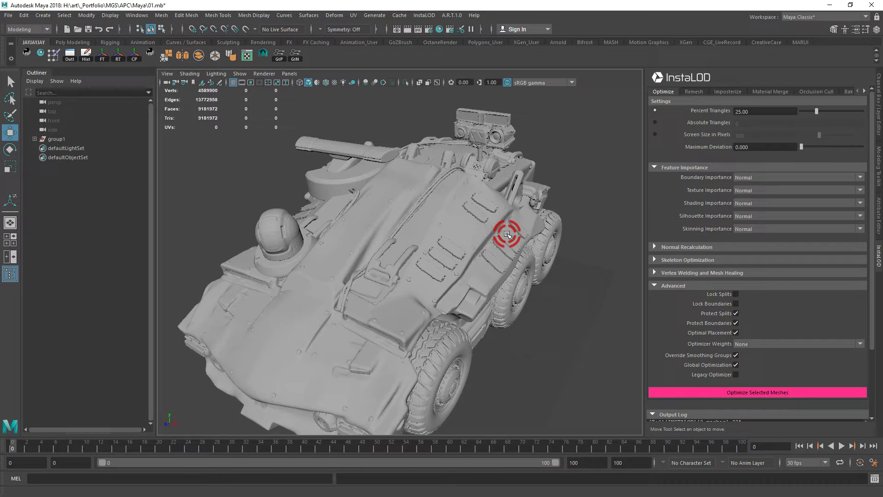
pyautogui.click(695, 92)
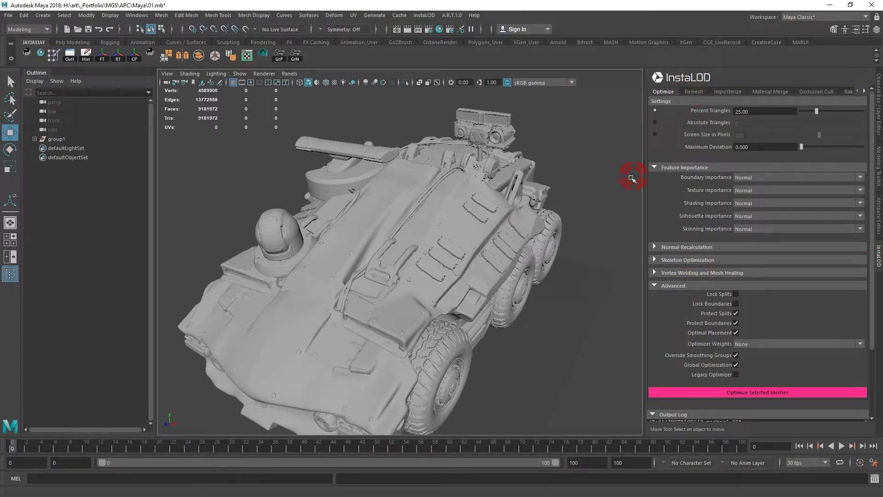
pyautogui.hotkey('alt', 'Tab')
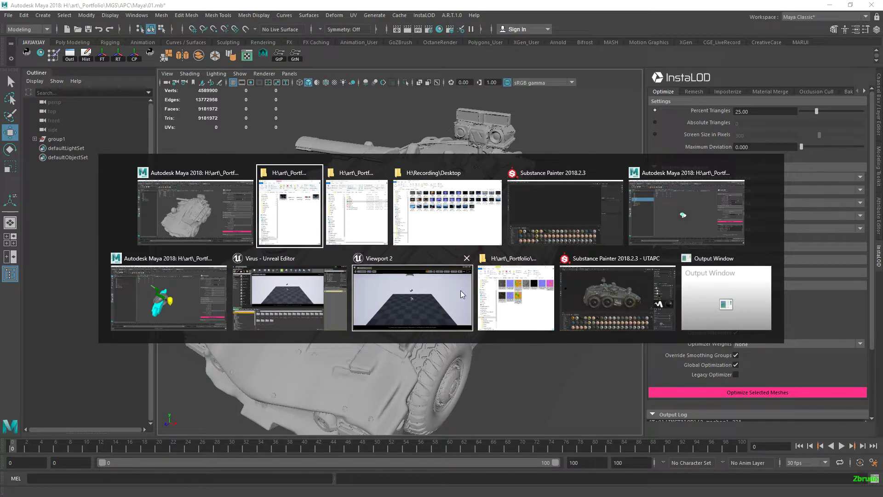
# - Switch to the remesh02 scene and orbit around the four coloured test meshes
pyautogui.click(191, 297)
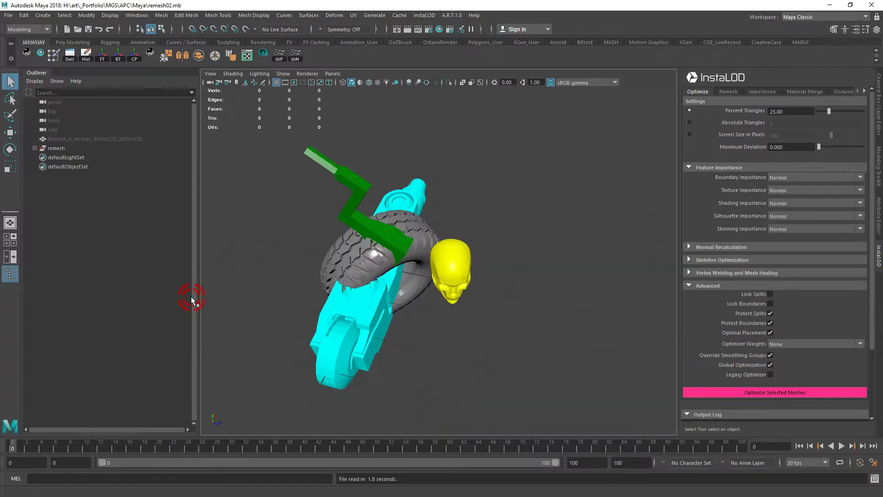
pyautogui.keyDown('alt'); pyautogui.moveTo(484, 329); pyautogui.dragTo(509, 346); pyautogui.keyUp('alt')
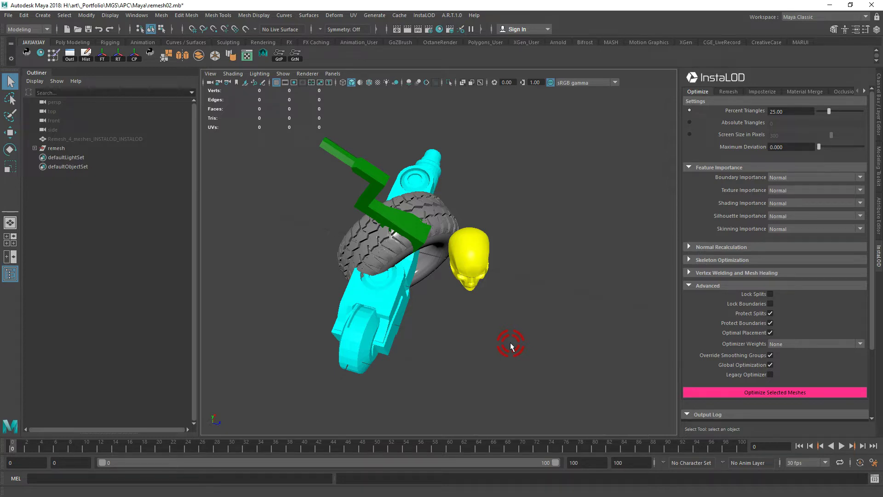
pyautogui.moveTo(510, 346)
pyautogui.keyDown('alt'); pyautogui.mouseDown()
pyautogui.moveTo(532, 357)
pyautogui.moveTo(552, 351)
pyautogui.moveTo(516, 334)
pyautogui.mouseUp(); pyautogui.keyUp('alt')
pyautogui.moveTo(276, 115); pyautogui.dragTo(554, 405)
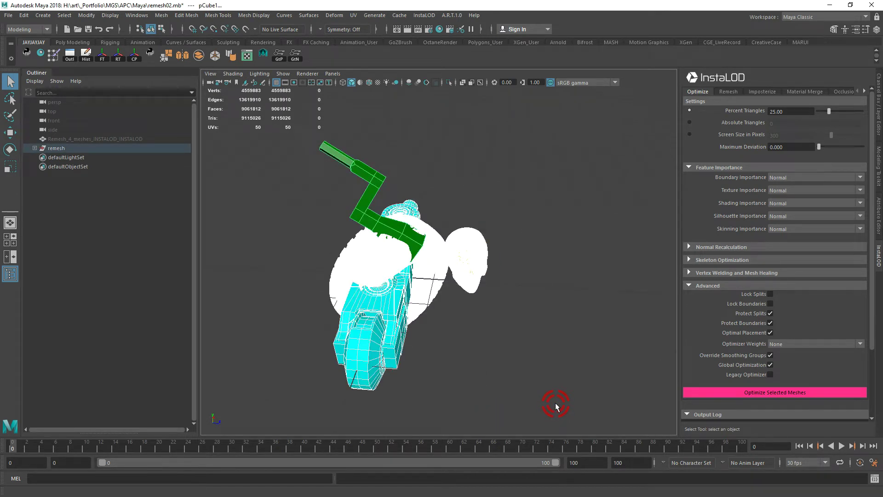
pyautogui.keyDown('alt'); pyautogui.moveTo(527, 340); pyautogui.dragTo(314, 220); pyautogui.keyUp('alt')
pyautogui.scroll(2, 379, 182)
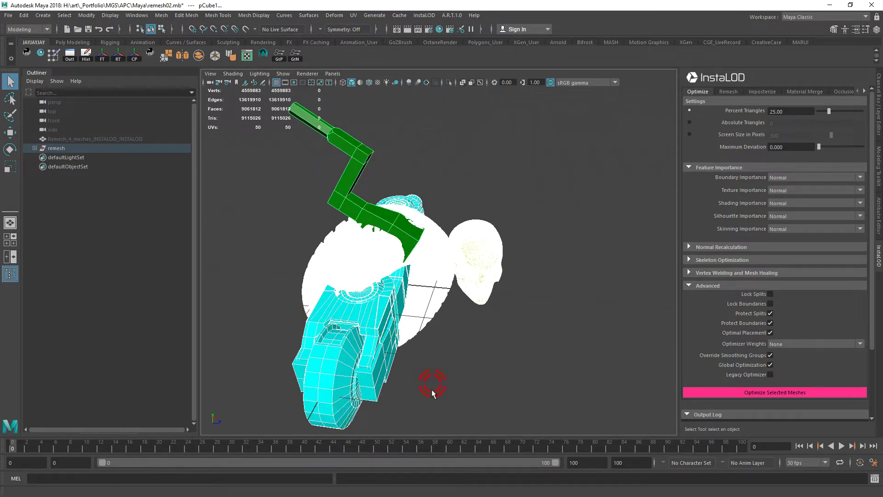
pyautogui.keyDown('alt'); pyautogui.moveTo(509, 381); pyautogui.dragTo(464, 319); pyautogui.keyUp('alt')
pyautogui.keyDown('alt'); pyautogui.moveTo(463, 319); pyautogui.dragTo(448, 322, button='middle'); pyautogui.keyUp('alt')
pyautogui.keyDown('alt'); pyautogui.moveTo(449, 322); pyautogui.dragTo(444, 317); pyautogui.keyUp('alt')
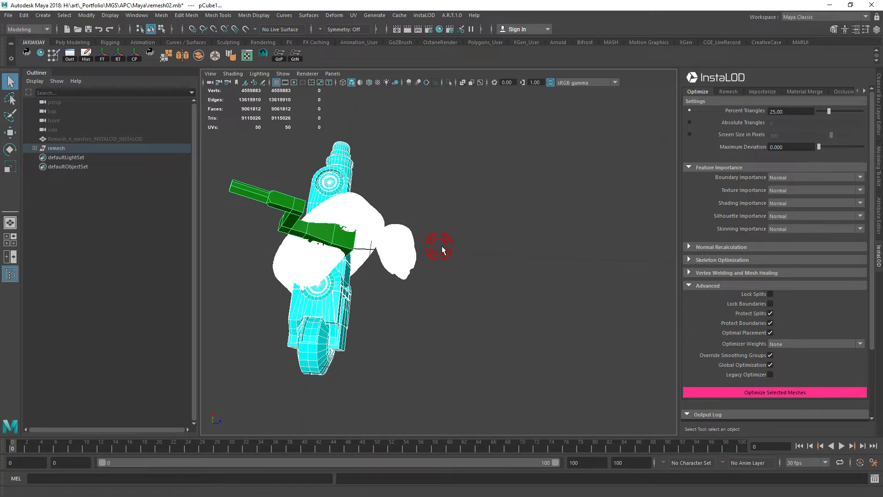
pyautogui.keyDown('alt'); pyautogui.moveTo(454, 297); pyautogui.dragTo(463, 297, button='middle'); pyautogui.keyUp('alt')
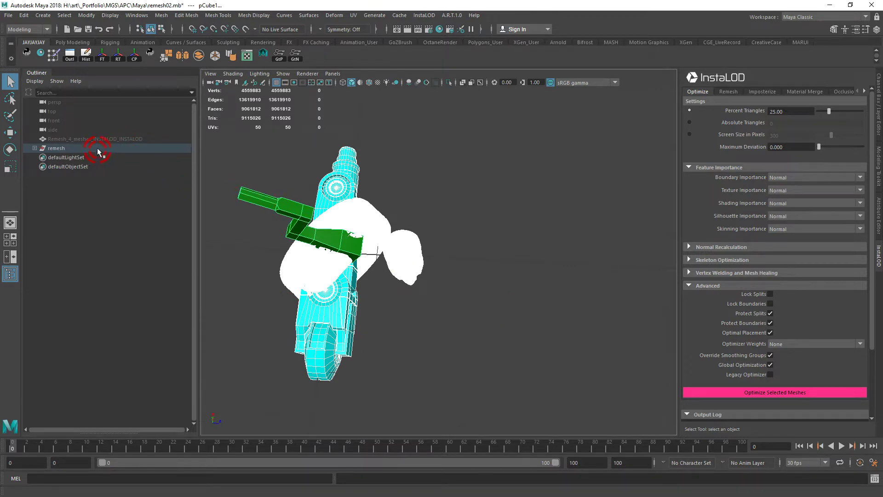
# - Hide the original remesh group and show the Remesh_4_meshes_INSTALOD_INSTALOD result
pyautogui.press('h')
pyautogui.click(94, 139)
pyautogui.press('h')
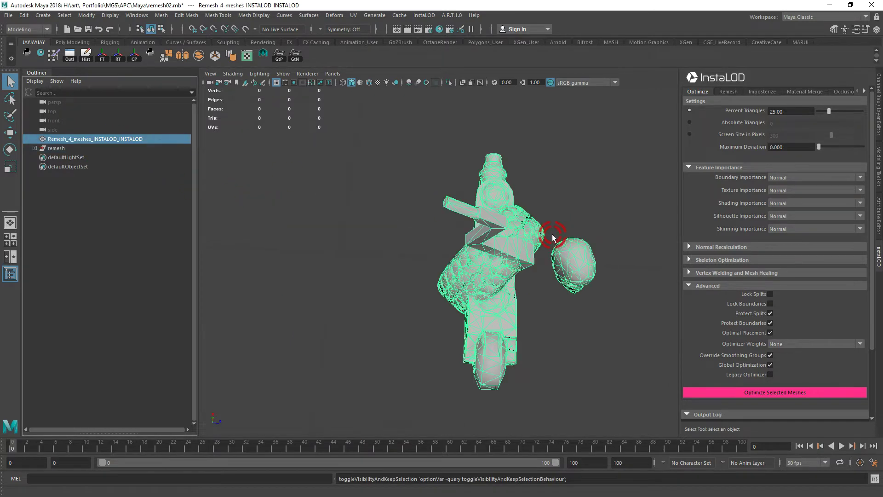
pyautogui.keyDown('alt'); pyautogui.moveTo(552, 235); pyautogui.dragTo(495, 279); pyautogui.keyUp('alt')
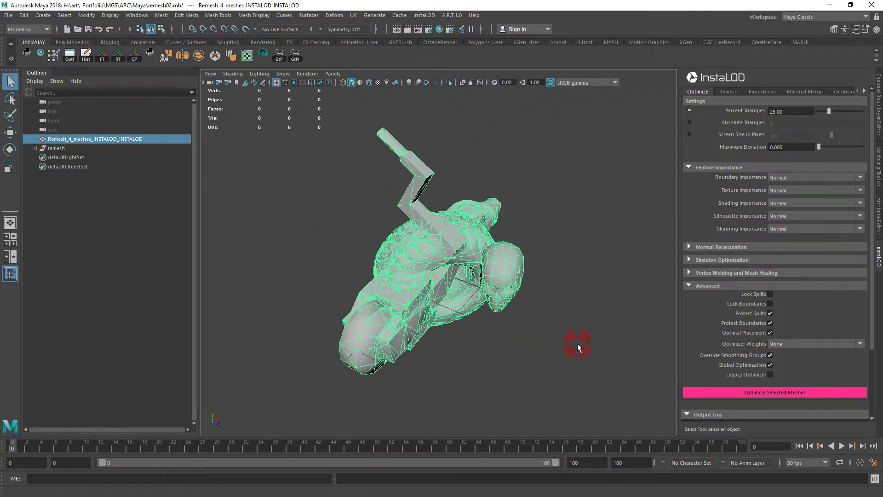
pyautogui.keyDown('alt'); pyautogui.moveTo(578, 346); pyautogui.dragTo(437, 132); pyautogui.keyUp('alt')
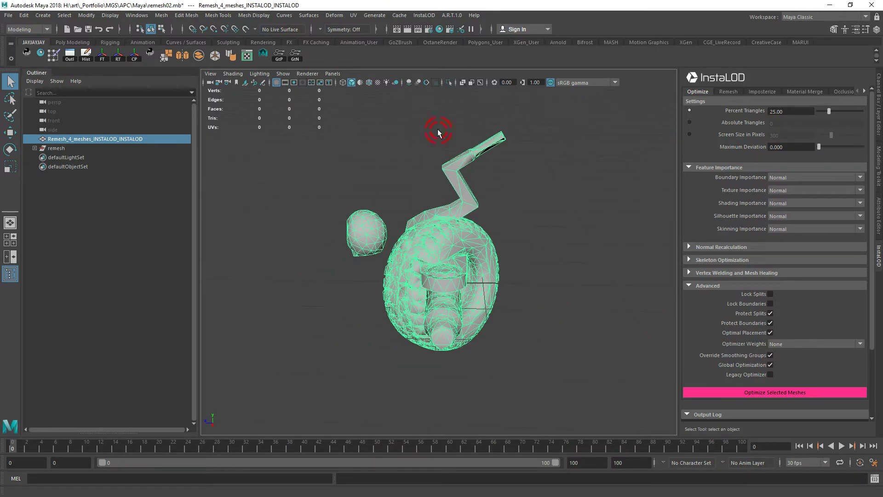
# - Inspect the remeshed model's UV layout in the UV Editor, then close it
pyautogui.click(251, 57)
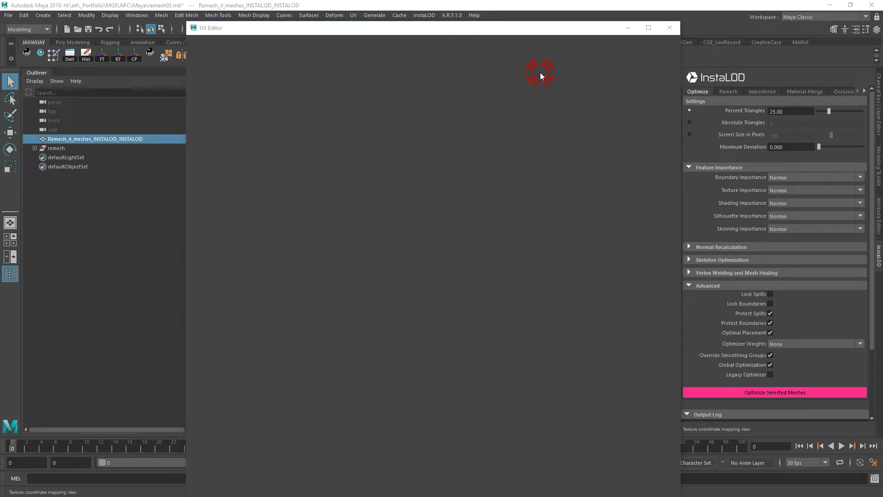
pyautogui.click(538, 53)
pyautogui.click(550, 54)
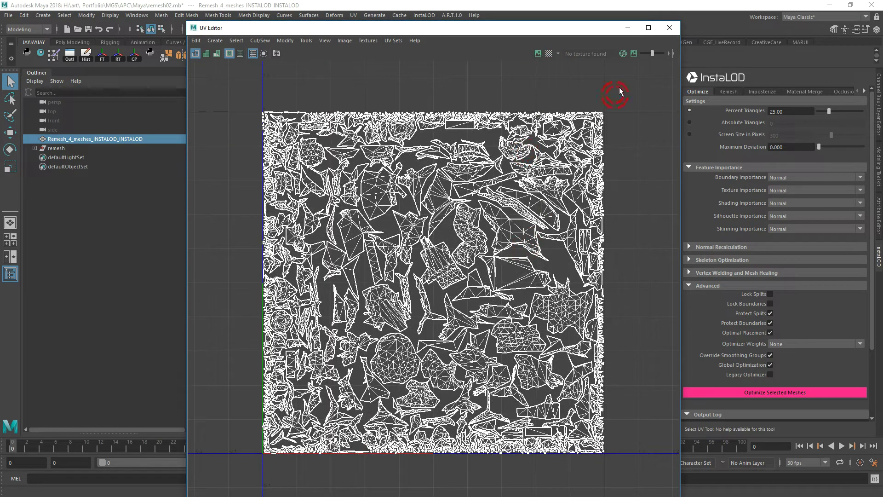
pyautogui.click(670, 28)
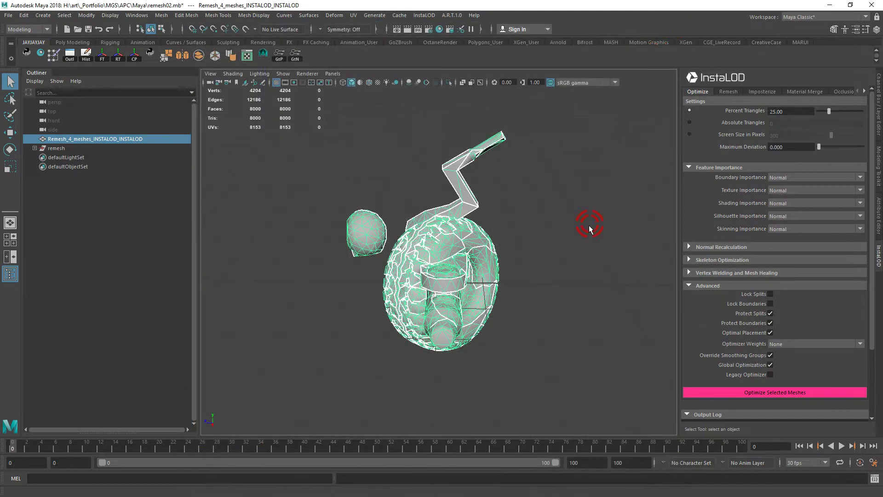
pyautogui.keyDown('alt'); pyautogui.moveTo(586, 221); pyautogui.dragTo(466, 278); pyautogui.keyUp('alt')
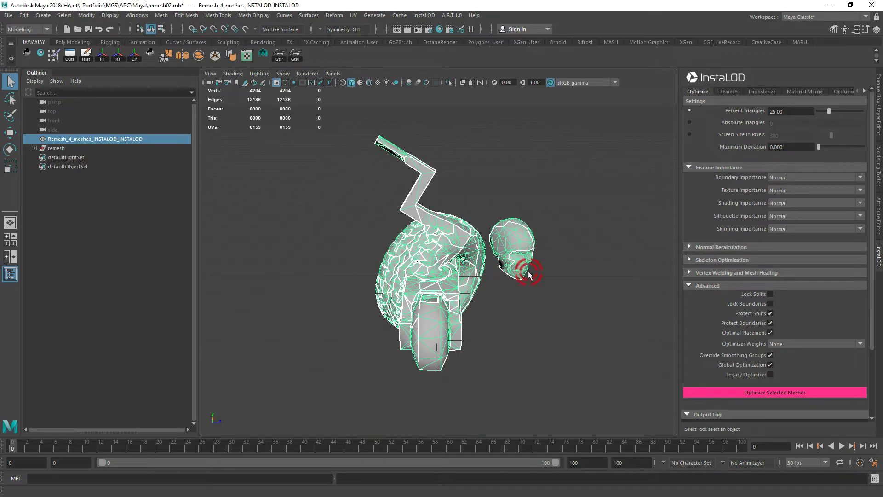
pyautogui.hotkey('alt', 'Tab')
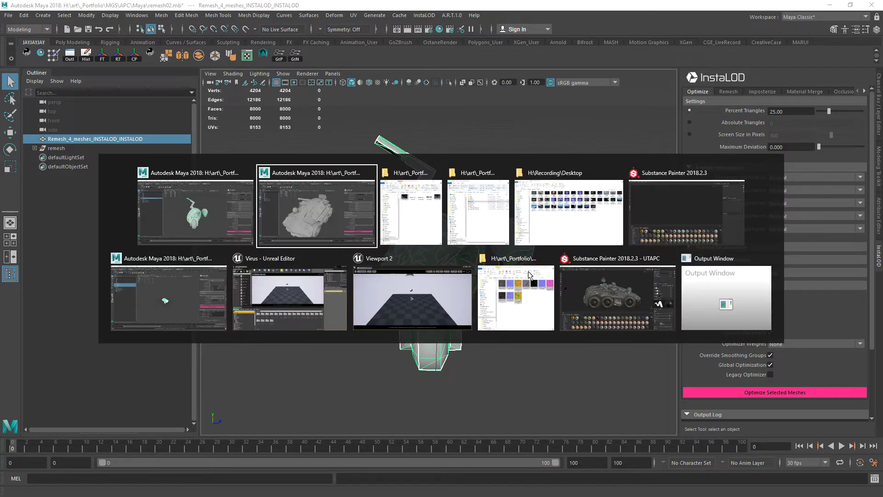
pyautogui.click(173, 303)
pyautogui.keyDown('alt'); pyautogui.moveTo(464, 311); pyautogui.dragTo(611, 321, button='right'); pyautogui.keyUp('alt')
pyautogui.click(543, 263)
pyautogui.moveTo(531, 289)
pyautogui.keyDown('alt'); pyautogui.mouseDown()
pyautogui.moveTo(467, 309)
pyautogui.moveTo(574, 283)
pyautogui.moveTo(515, 339)
pyautogui.mouseUp(); pyautogui.keyUp('alt')
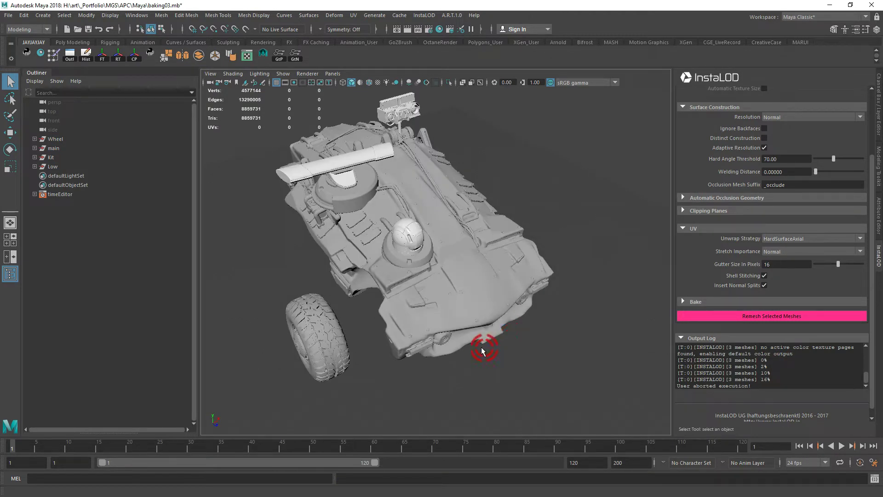
pyautogui.keyDown('alt'); pyautogui.moveTo(400, 336); pyautogui.dragTo(511, 331); pyautogui.keyUp('alt')
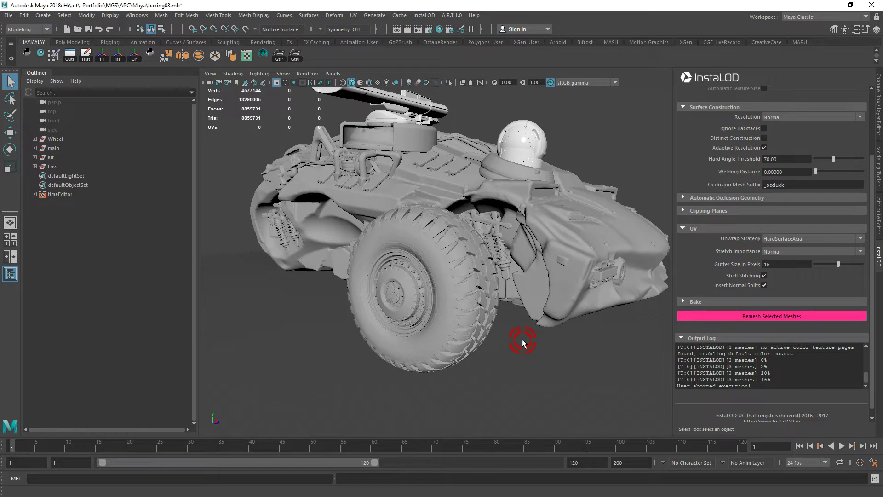
pyautogui.keyDown('alt'); pyautogui.moveTo(499, 255); pyautogui.dragTo(388, 281); pyautogui.keyUp('alt')
pyautogui.keyDown('alt'); pyautogui.moveTo(532, 239); pyautogui.dragTo(359, 291); pyautogui.keyUp('alt')
pyautogui.keyDown('alt'); pyautogui.moveTo(358, 292); pyautogui.dragTo(523, 267, button='right'); pyautogui.keyUp('alt')
pyautogui.keyDown('alt'); pyautogui.moveTo(523, 266); pyautogui.dragTo(487, 298, button='middle'); pyautogui.keyUp('alt')
pyautogui.keyDown('alt'); pyautogui.moveTo(486, 298); pyautogui.dragTo(468, 296); pyautogui.keyUp('alt')
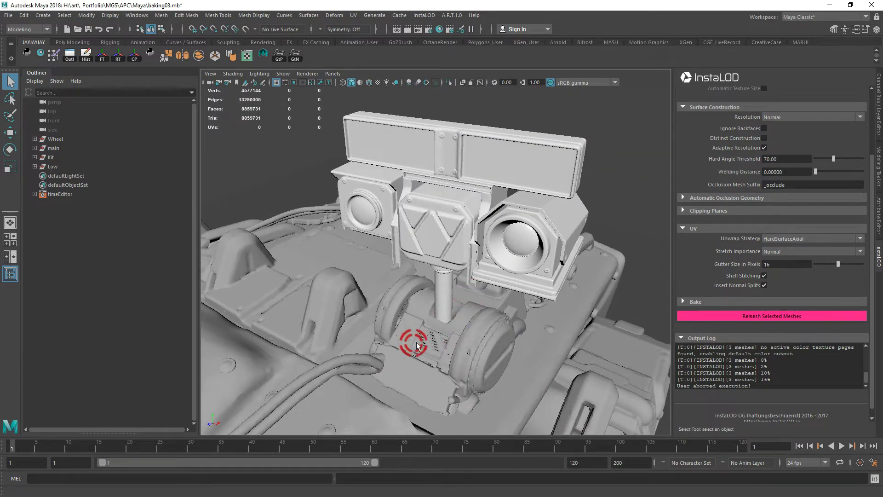
pyautogui.keyDown('alt'); pyautogui.moveTo(503, 268); pyautogui.dragTo(458, 254); pyautogui.keyUp('alt')
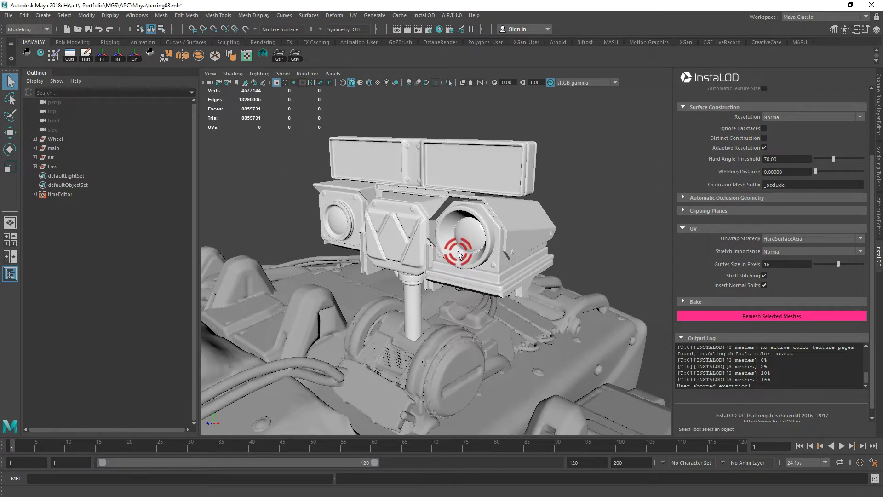
pyautogui.click(442, 286)
pyautogui.keyDown('alt'); pyautogui.moveTo(443, 286); pyautogui.dragTo(532, 262); pyautogui.keyUp('alt')
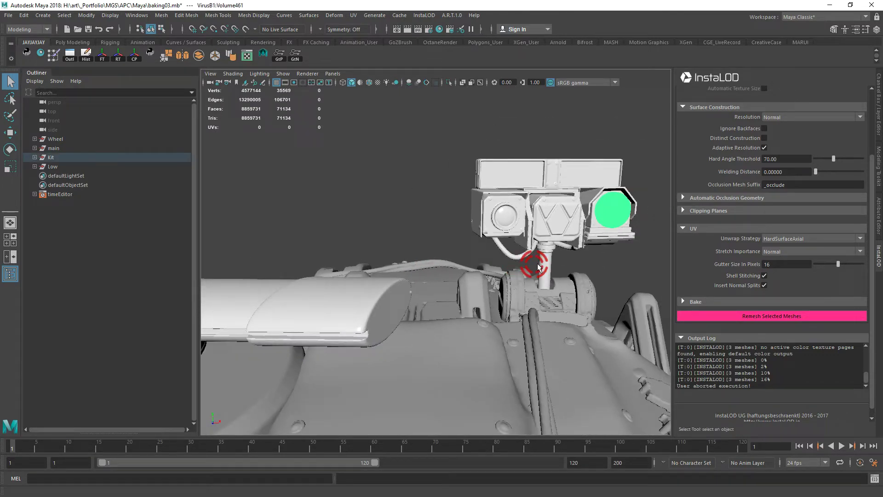
pyautogui.click(635, 256)
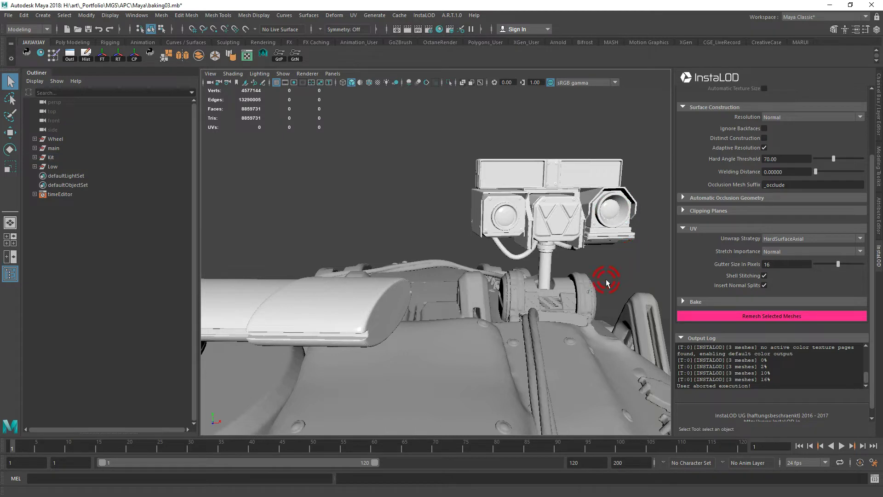
pyautogui.keyDown('alt'); pyautogui.moveTo(606, 283); pyautogui.dragTo(457, 296, button='right'); pyautogui.keyUp('alt')
pyautogui.keyDown('alt'); pyautogui.moveTo(458, 296); pyautogui.dragTo(482, 330); pyautogui.keyUp('alt')
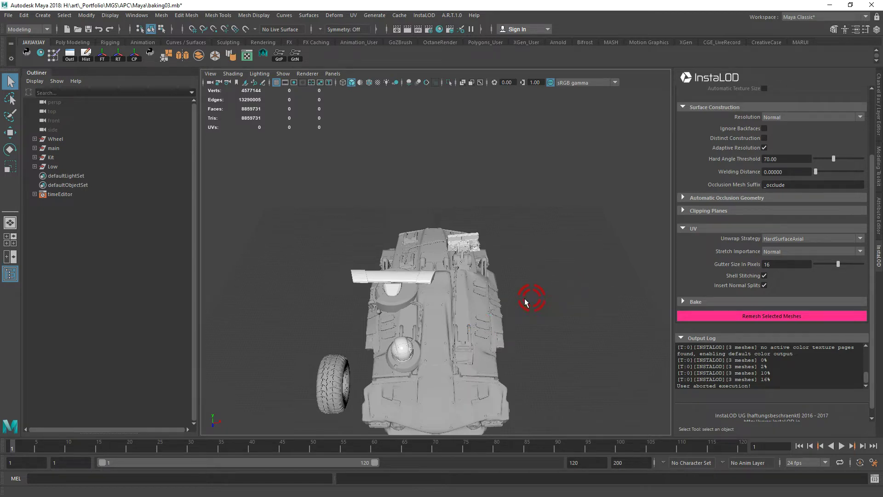
pyautogui.keyDown('alt'); pyautogui.moveTo(528, 300); pyautogui.dragTo(474, 308); pyautogui.keyUp('alt')
pyautogui.keyDown('alt'); pyautogui.moveTo(474, 309); pyautogui.dragTo(518, 330, button='right'); pyautogui.keyUp('alt')
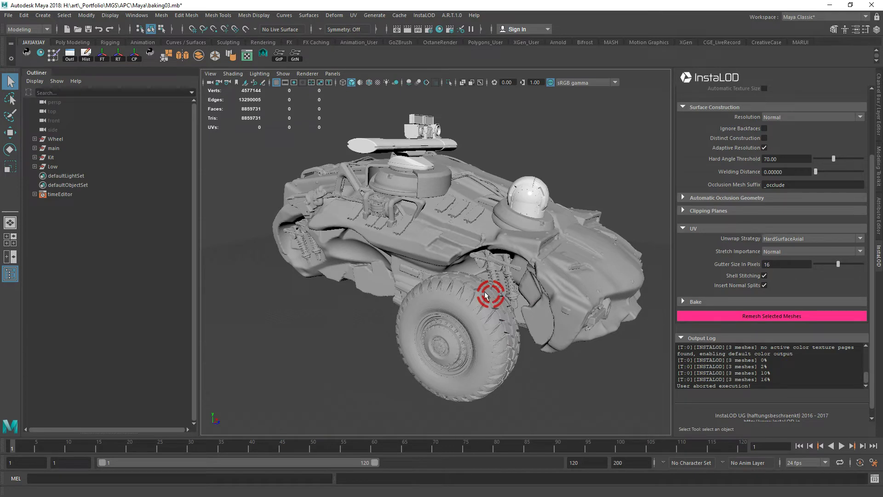
pyautogui.click(92, 141)
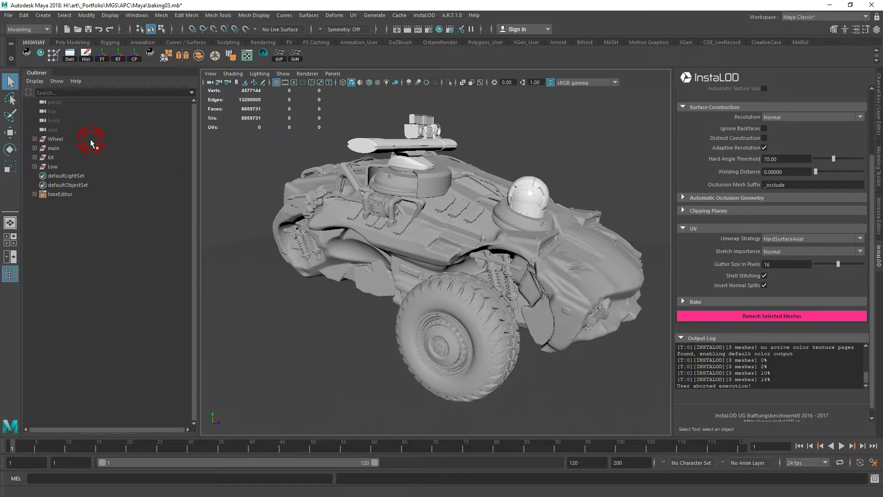
# - Select Wheel, main and Kit in turn to read their polycounts, then widen the InstaLOD panel
pyautogui.click(55, 142)
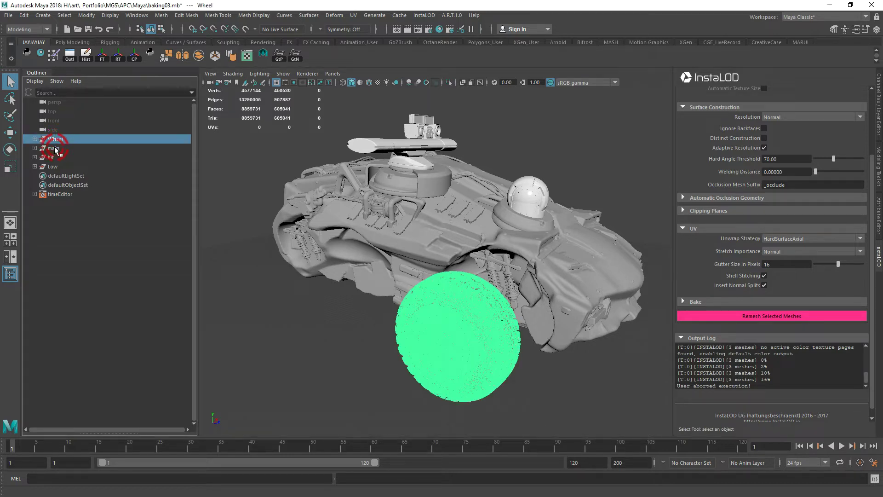
pyautogui.click(55, 149)
pyautogui.click(51, 158)
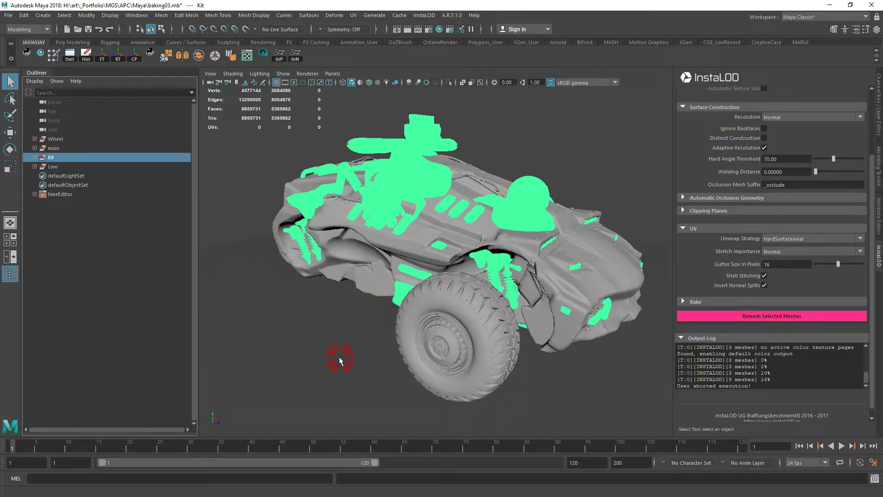
pyautogui.keyDown('alt'); pyautogui.moveTo(348, 358); pyautogui.dragTo(316, 364); pyautogui.keyUp('alt')
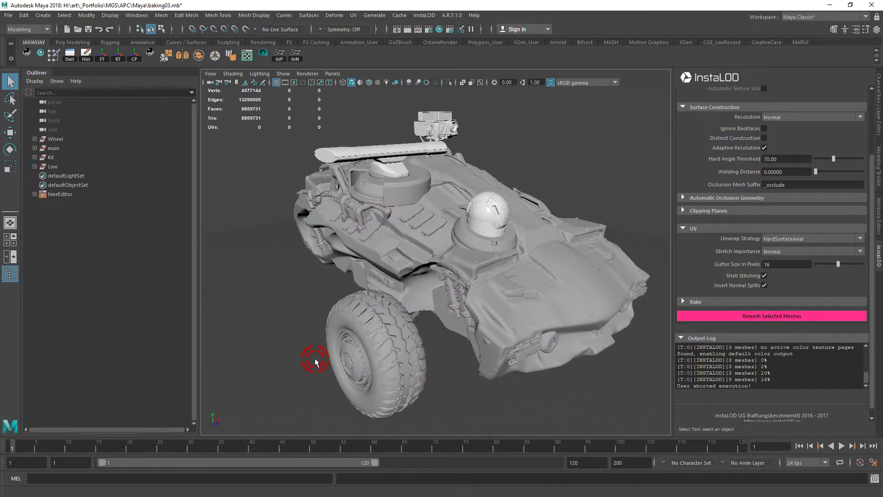
pyautogui.keyDown('alt'); pyautogui.moveTo(314, 358); pyautogui.dragTo(308, 305); pyautogui.keyUp('alt')
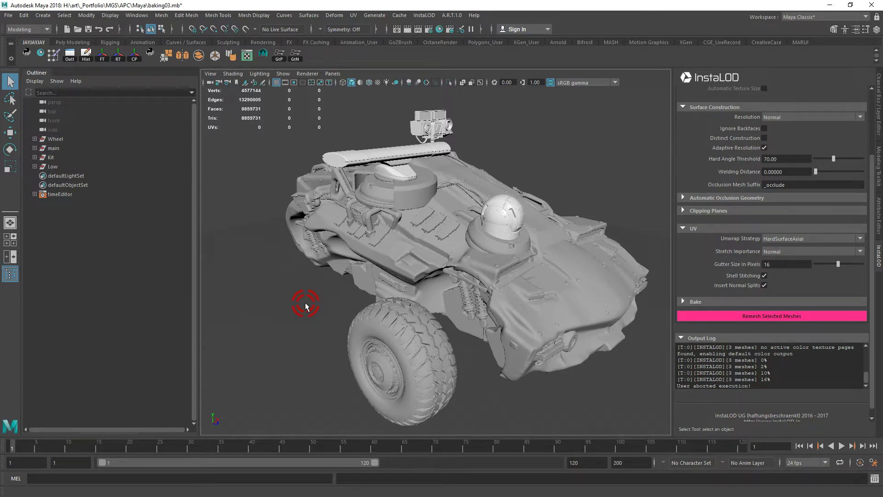
pyautogui.keyDown('alt'); pyautogui.moveTo(316, 279); pyautogui.dragTo(462, 298); pyautogui.keyUp('alt')
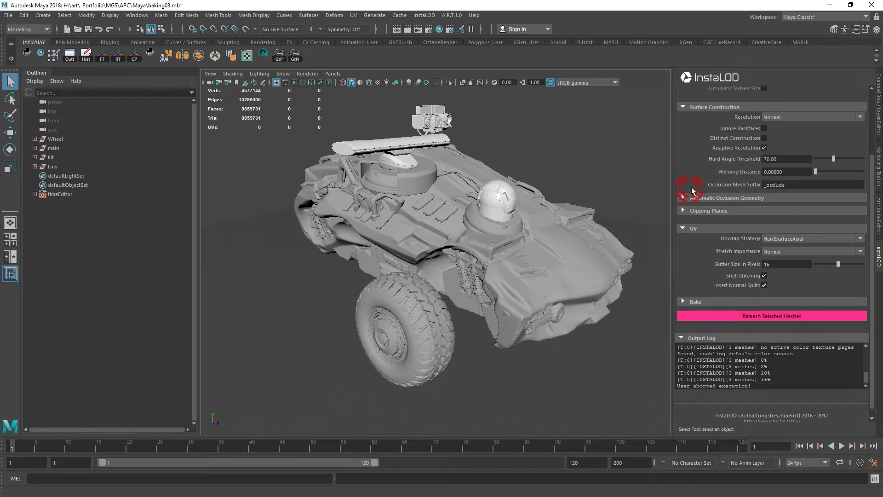
pyautogui.moveTo(674, 203); pyautogui.dragTo(591, 216)
pyautogui.keyDown('alt'); pyautogui.moveTo(460, 379); pyautogui.dragTo(375, 357); pyautogui.keyUp('alt')
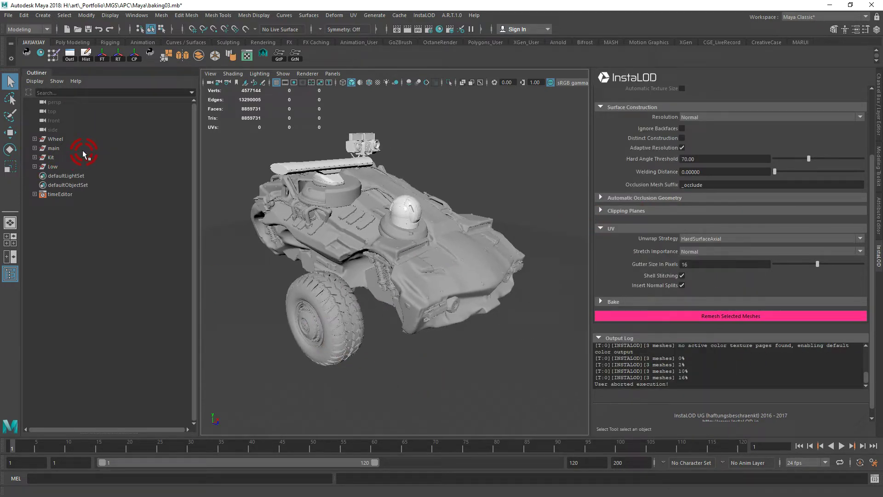
# - Select the Wheel mesh and check its 20000 Maximum Triangles remesh limit
pyautogui.click(57, 139)
pyautogui.keyDown('alt'); pyautogui.moveTo(448, 286); pyautogui.dragTo(576, 276); pyautogui.keyUp('alt')
pyautogui.scroll(3, 644, 157)
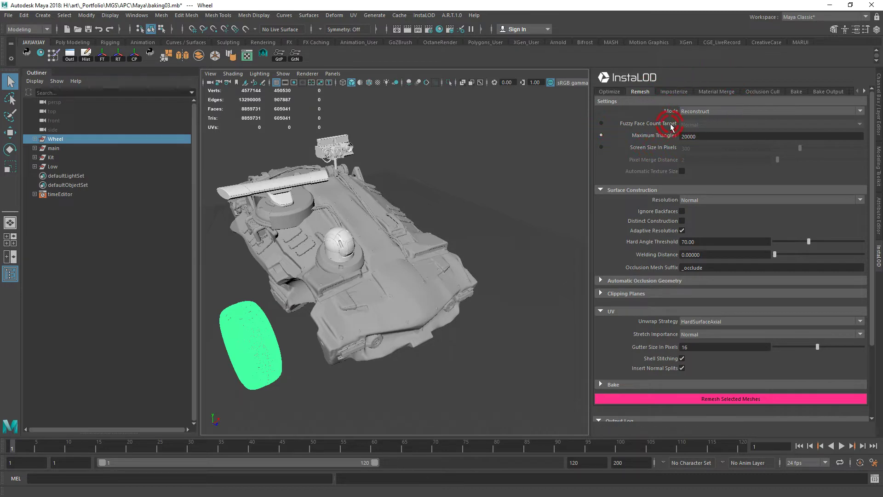
pyautogui.click(710, 137)
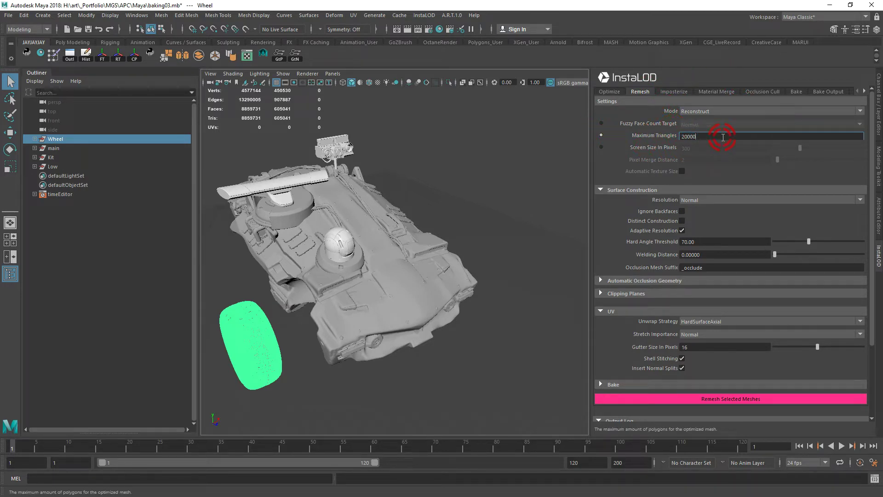
pyautogui.moveTo(710, 136); pyautogui.dragTo(671, 138)
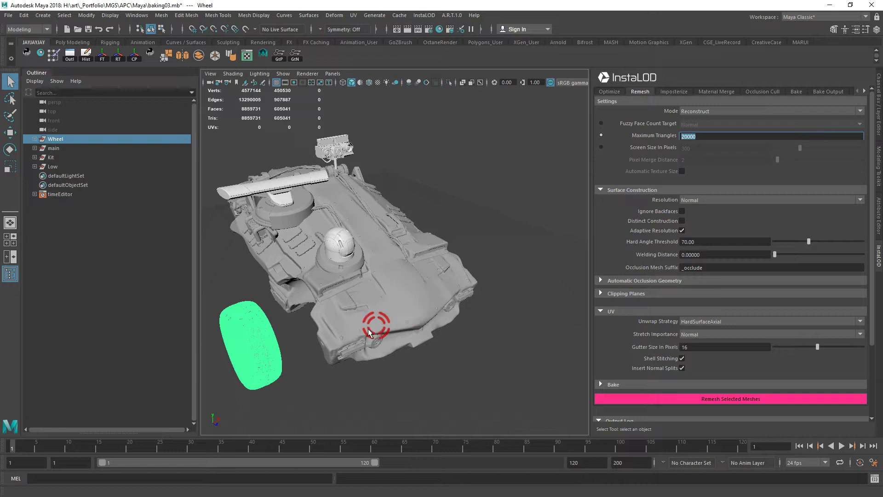
pyautogui.keyDown('alt'); pyautogui.moveTo(450, 296); pyautogui.dragTo(501, 295, button='middle'); pyautogui.keyUp('alt')
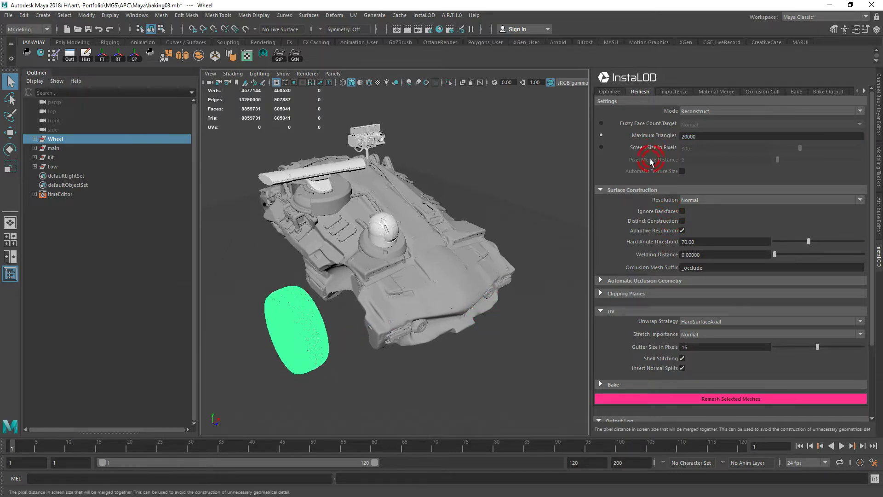
# - Keep HardSurfaceAxial as the unwrap strategy and confirm the 16-pixel gutter size
pyautogui.scroll(-1, 670, 222)
pyautogui.scroll(-2, 663, 271)
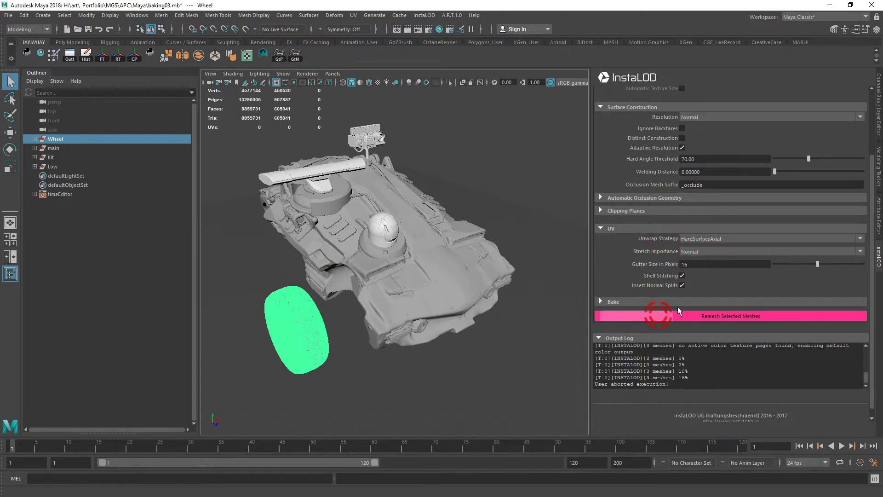
pyautogui.click(707, 240)
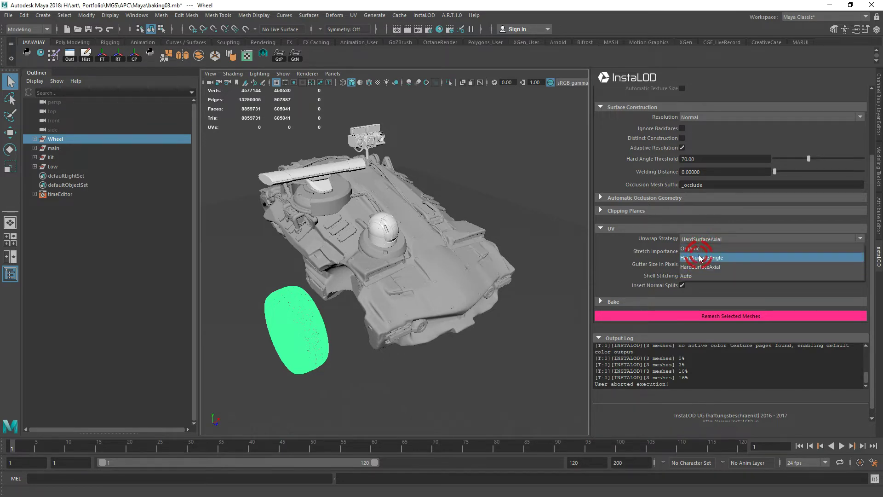
pyautogui.click(708, 266)
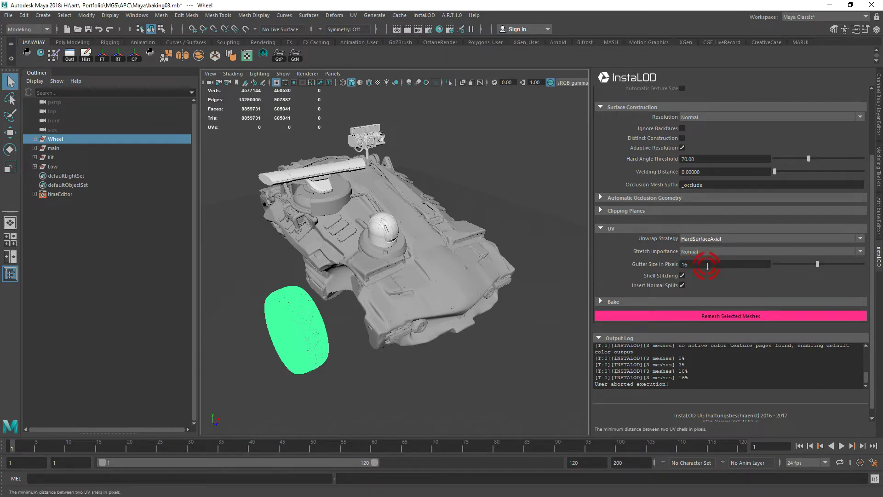
pyautogui.click(706, 266)
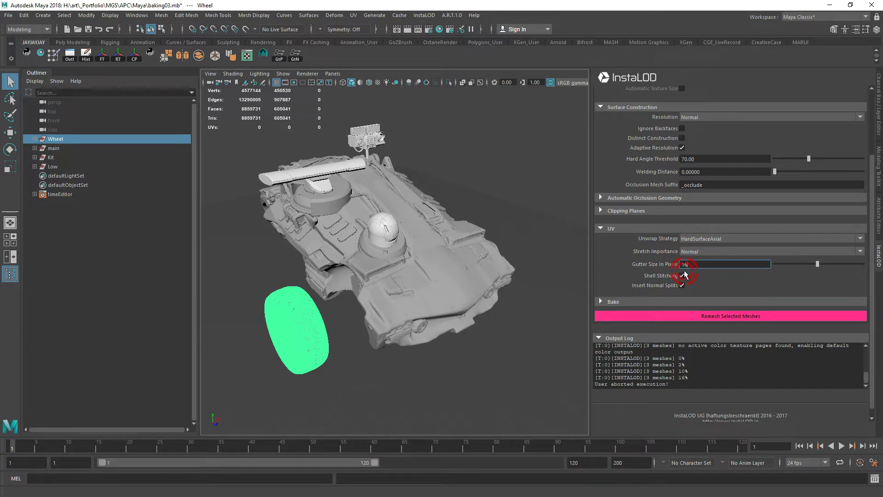
pyautogui.scroll(3, 685, 275)
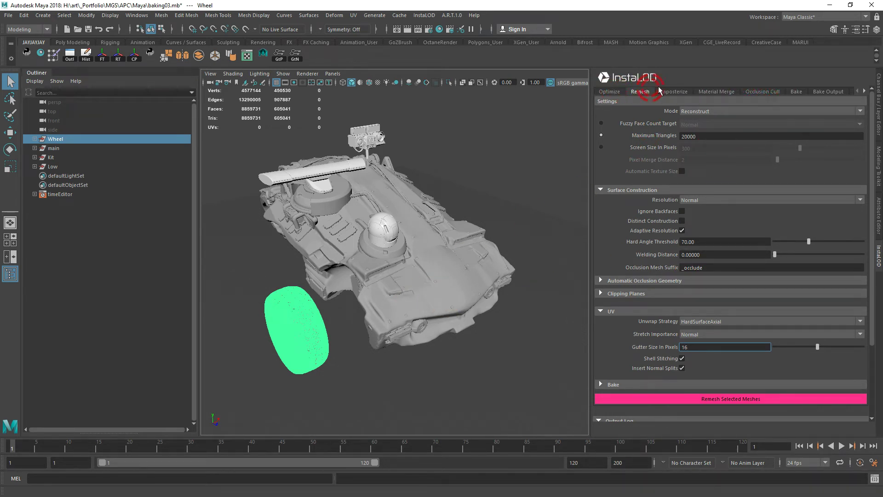
pyautogui.click(829, 92)
# - Review the APC/Painter/input output path and the 4096 default texture size
pyautogui.scroll(3, 641, 276)
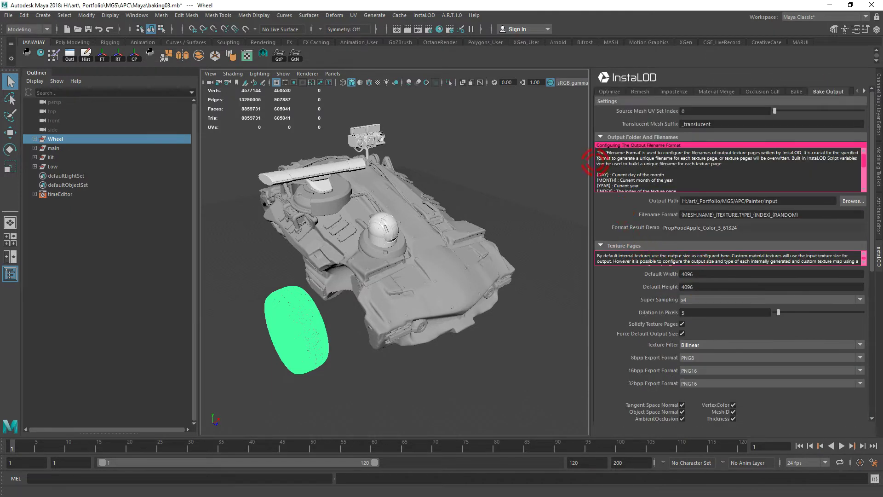
pyautogui.click(600, 137)
pyautogui.click(601, 137)
pyautogui.moveTo(789, 200); pyautogui.dragTo(610, 233)
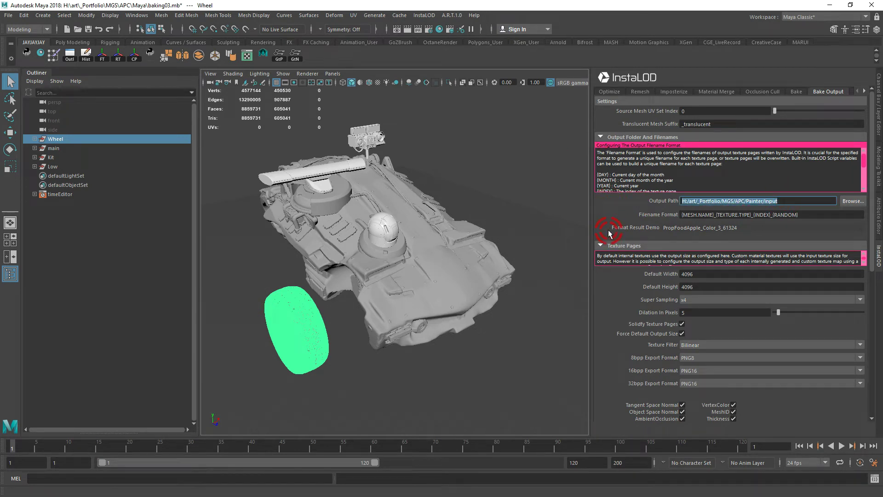
pyautogui.scroll(-1, 621, 322)
pyautogui.click(674, 247)
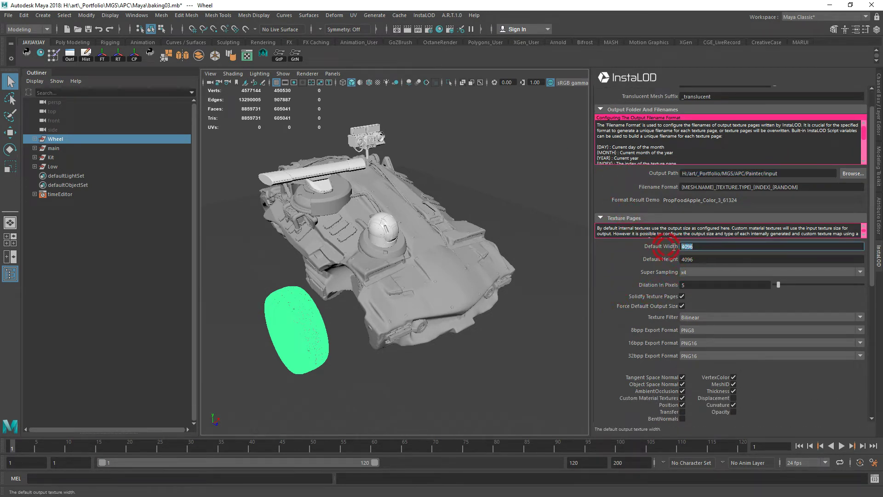
pyautogui.click(703, 247)
pyautogui.click(666, 283)
pyautogui.scroll(-2, 648, 286)
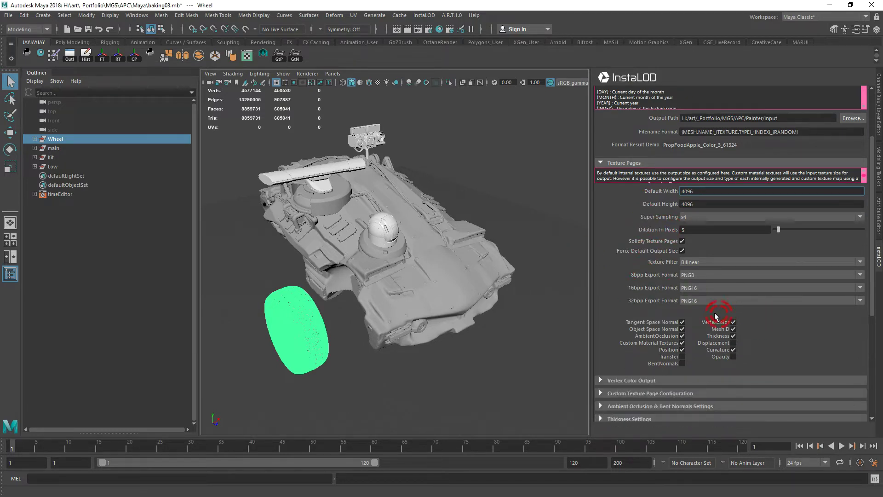
pyautogui.click(774, 330)
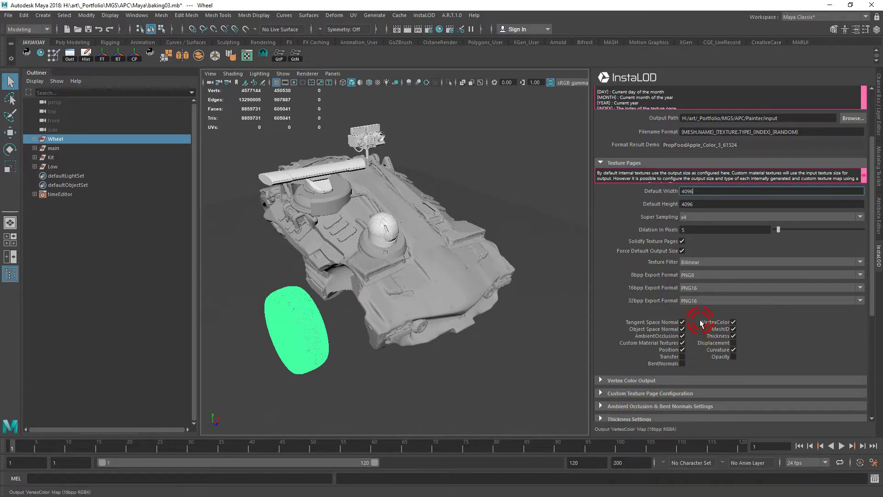
# - Review the tangent space options: Binormal Per Fragment and DirectX output tangent space
pyautogui.scroll(-2, 683, 338)
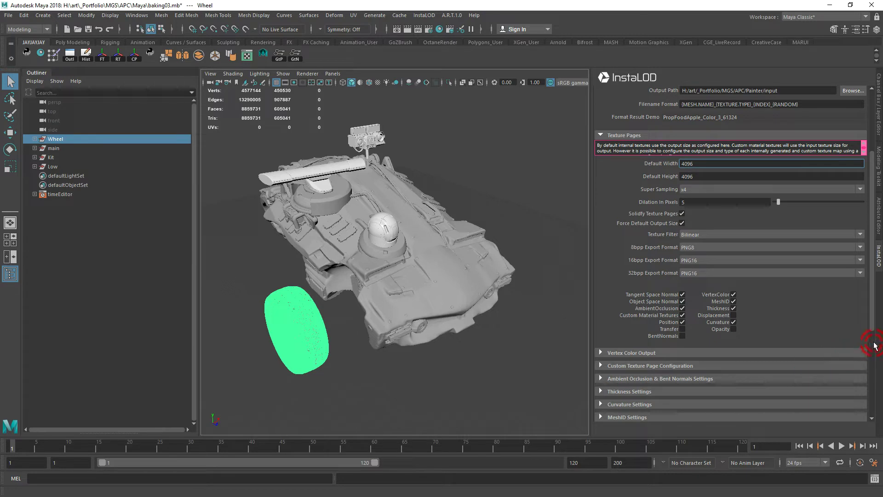
pyautogui.scroll(-5, 872, 345)
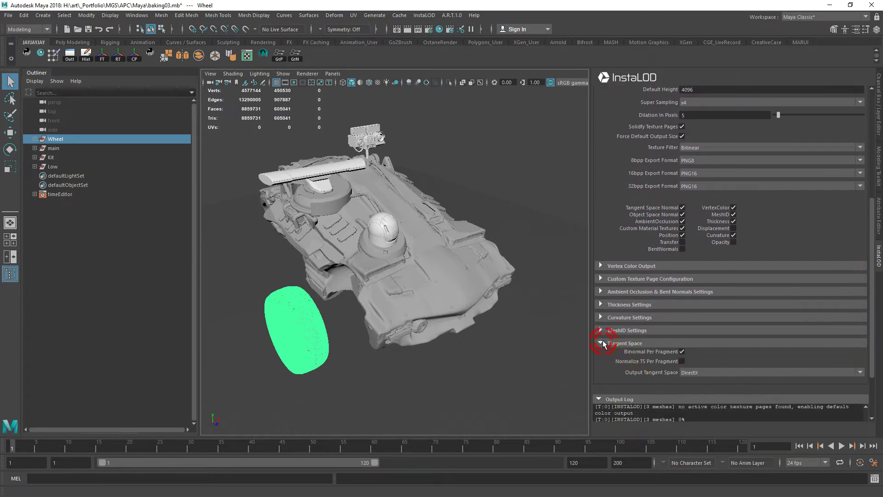
pyautogui.click(602, 346)
pyautogui.click(699, 351)
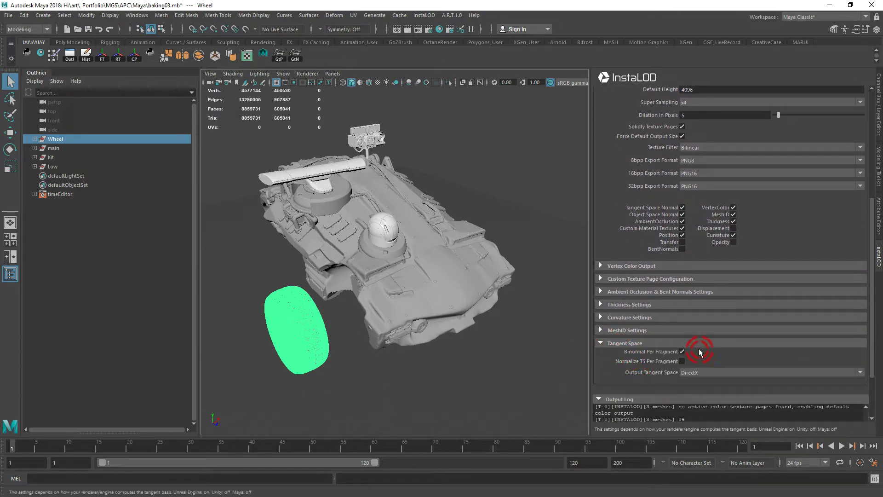
pyautogui.click(683, 354)
pyautogui.click(656, 373)
pyautogui.click(694, 376)
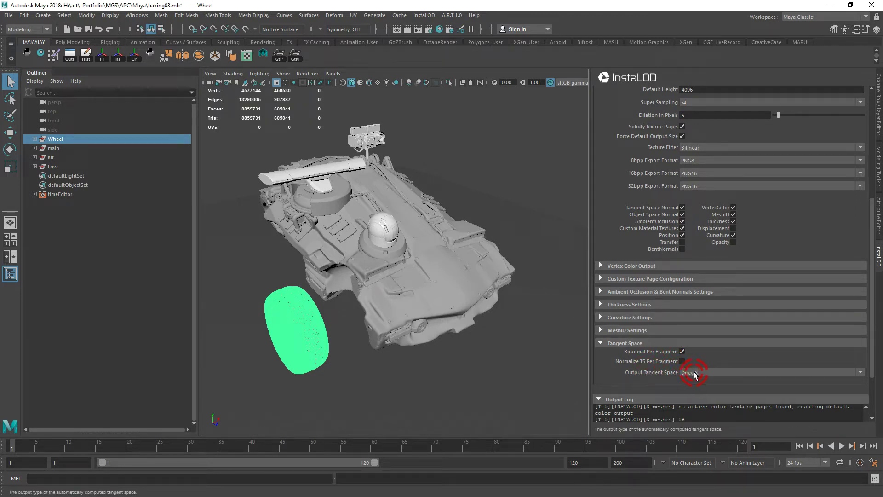
pyautogui.click(673, 362)
pyautogui.click(728, 367)
pyautogui.click(711, 366)
pyautogui.click(536, 272)
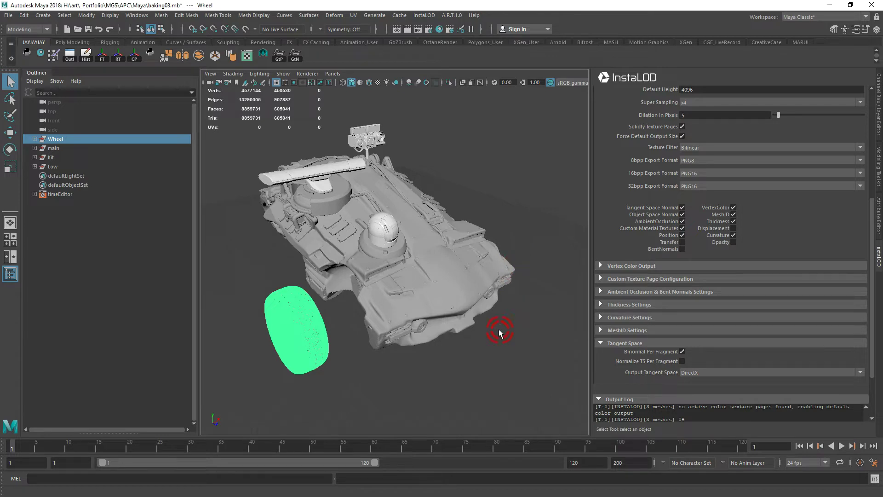
pyautogui.keyDown('alt'); pyautogui.moveTo(498, 329); pyautogui.dragTo(492, 344); pyautogui.keyUp('alt')
pyautogui.scroll(5, 713, 256)
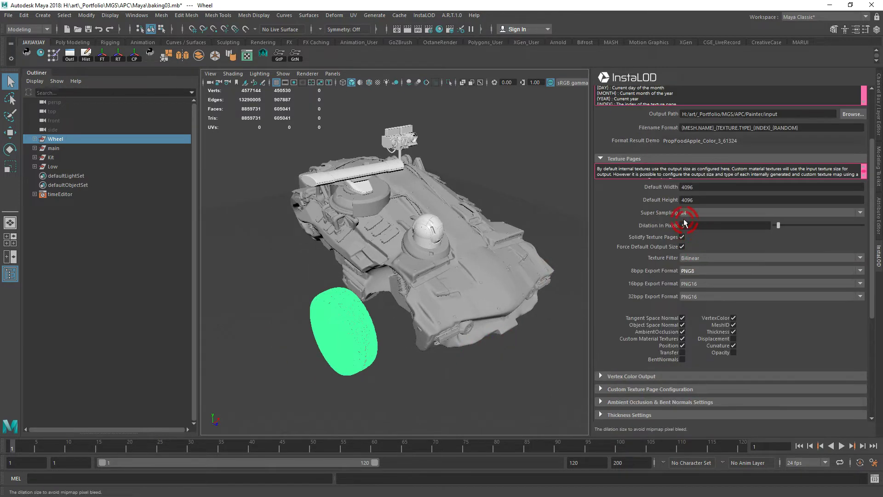
pyautogui.keyDown('alt'); pyautogui.moveTo(457, 349); pyautogui.dragTo(534, 314); pyautogui.keyUp('alt')
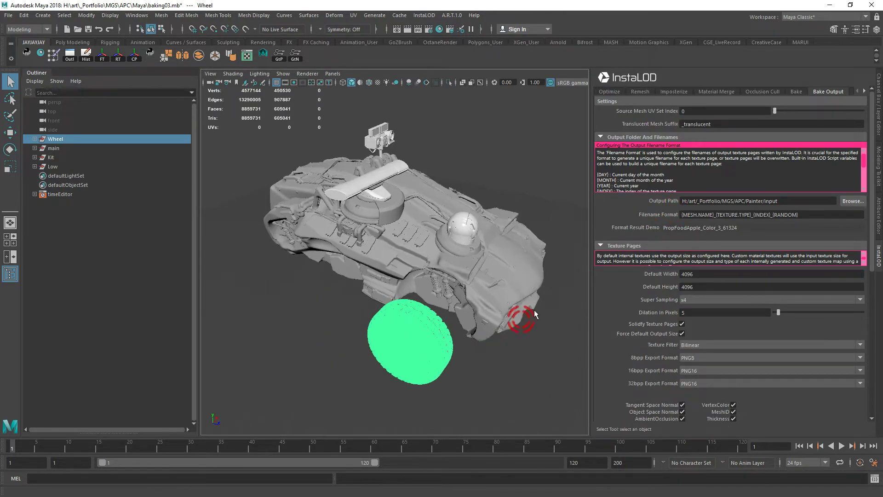
# - Return to the Remesh settings and start remeshing the selected meshes, including Wheel
pyautogui.click(643, 94)
pyautogui.keyDown('alt'); pyautogui.moveTo(536, 350); pyautogui.dragTo(333, 321); pyautogui.keyUp('alt')
pyautogui.click(58, 138)
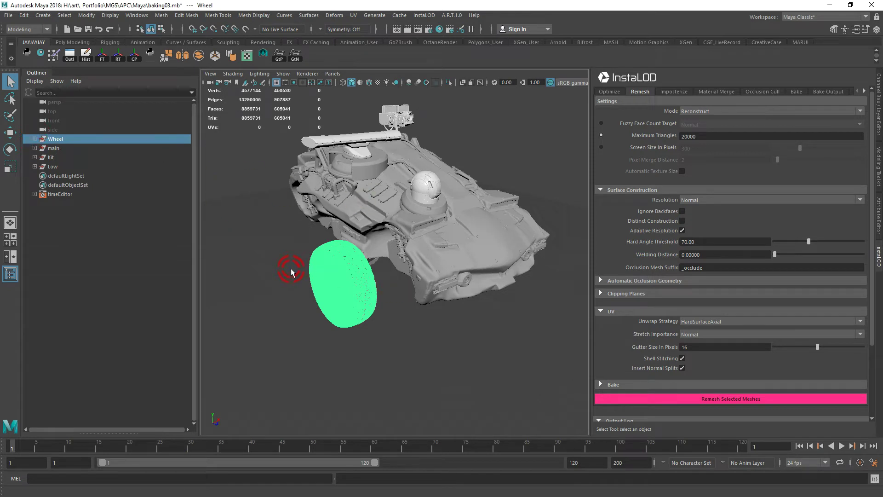
pyautogui.keyDown('alt'); pyautogui.moveTo(291, 272); pyautogui.dragTo(305, 296); pyautogui.keyUp('alt')
pyautogui.click(721, 403)
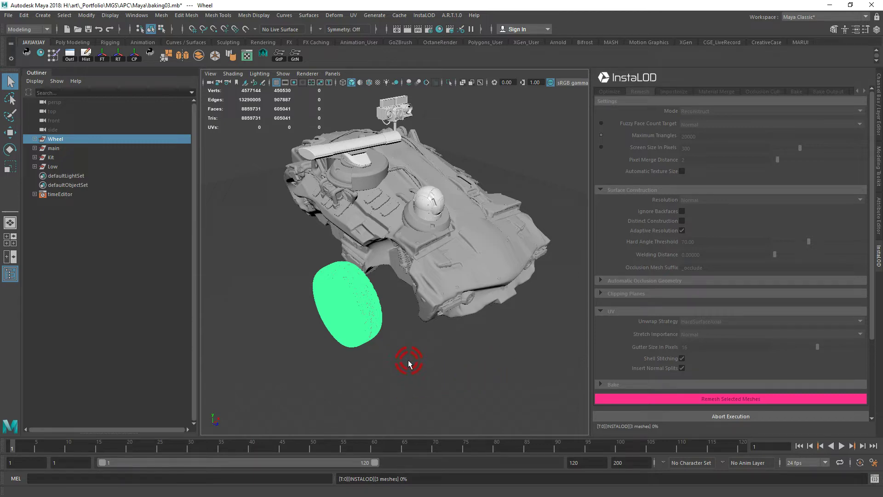
# - Let the remesh run to 15%, then request and confirm aborting it
pyautogui.keyDown('alt'); pyautogui.moveTo(395, 374); pyautogui.dragTo(365, 366); pyautogui.keyUp('alt')
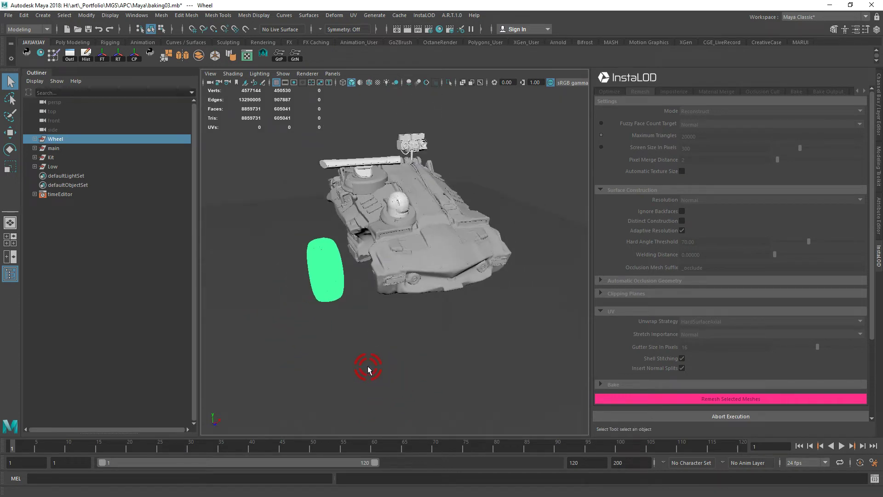
pyautogui.scroll(-3, 618, 382)
pyautogui.scroll(-1, 607, 371)
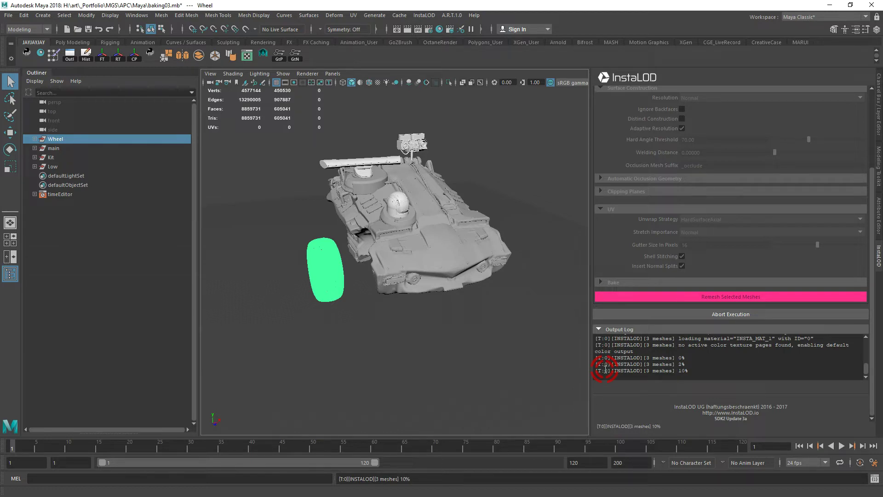
pyautogui.keyDown('alt'); pyautogui.moveTo(397, 344); pyautogui.dragTo(521, 382); pyautogui.keyUp('alt')
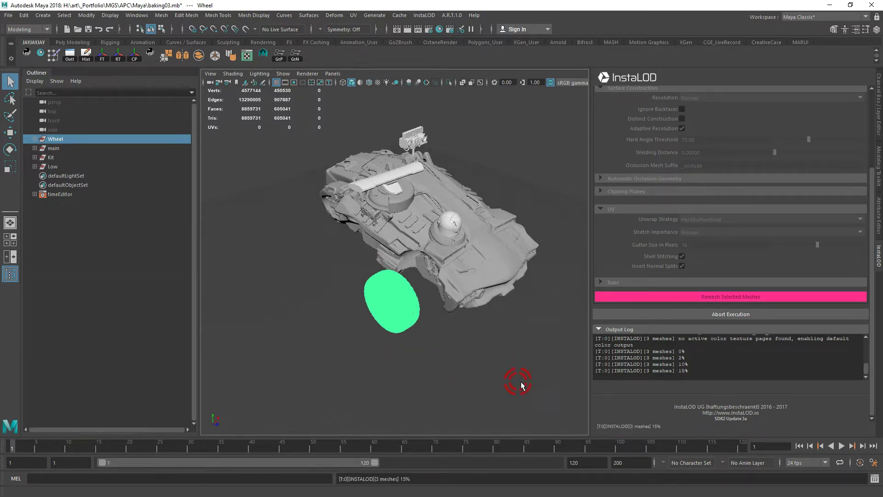
pyautogui.click(698, 317)
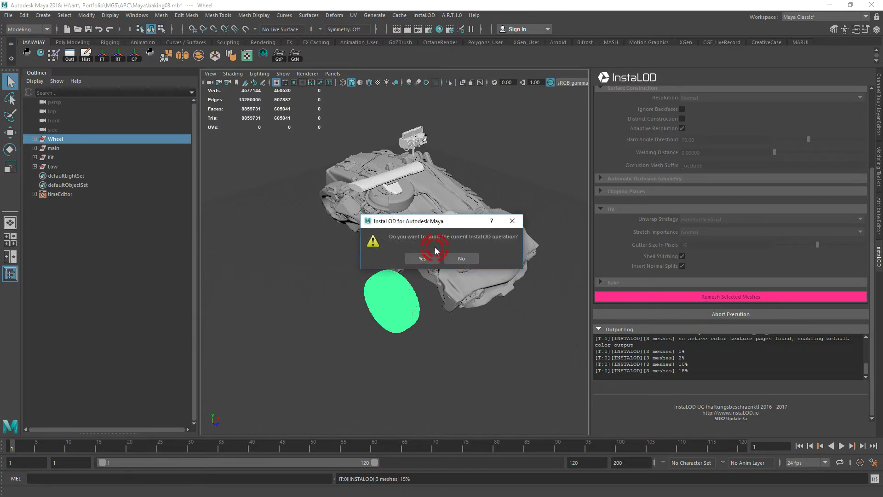
pyautogui.click(422, 256)
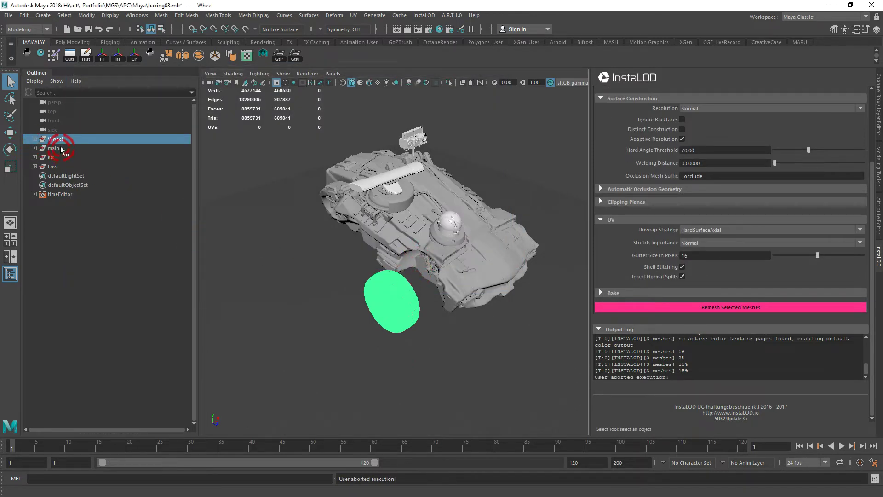
# - Hide the high-poly Wheel, main and kit groups
pyautogui.keyDown('shift'); pyautogui.click(51, 157); pyautogui.keyUp('shift')
pyautogui.press('h')
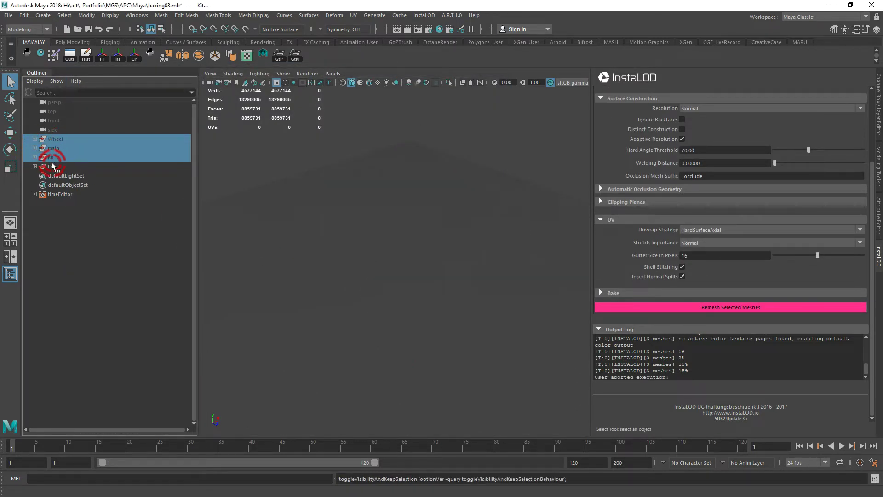
pyautogui.click(52, 165)
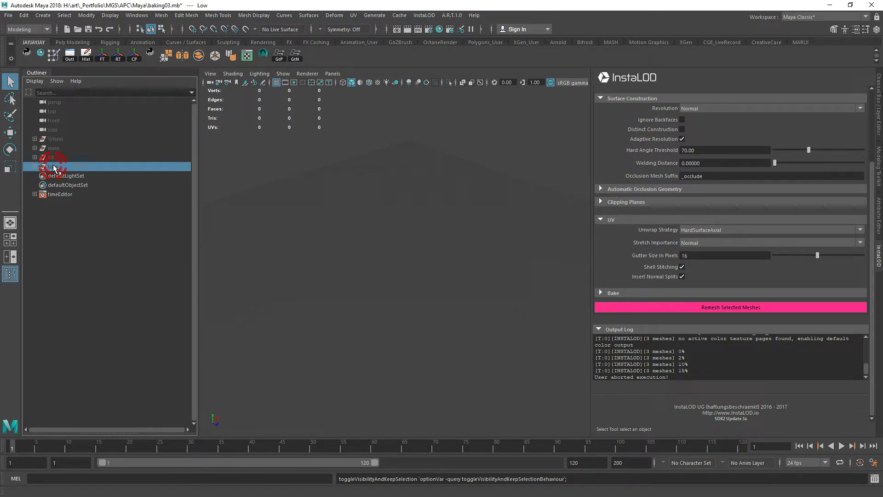
pyautogui.click(56, 167)
pyautogui.keyDown('alt'); pyautogui.moveTo(332, 269); pyautogui.dragTo(501, 283); pyautogui.keyUp('alt')
# - Expand the Low group and unhide Wheel_low, Body_low and Kit_low
pyautogui.click(35, 166)
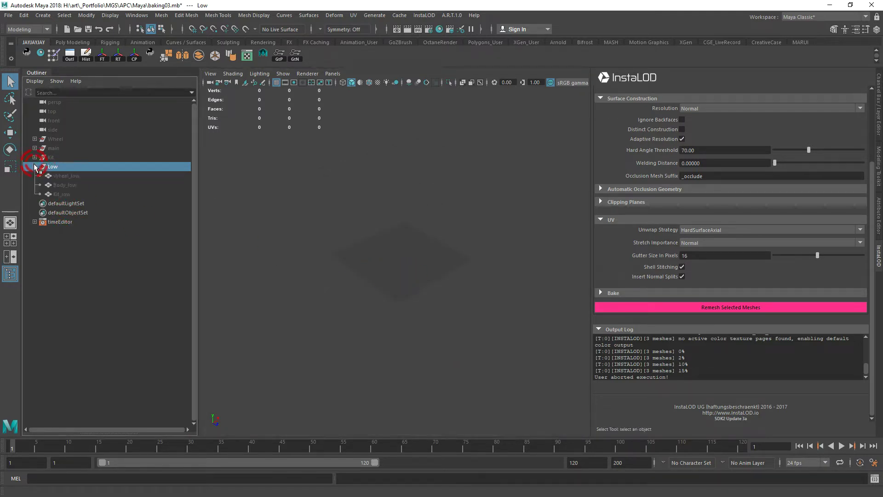
pyautogui.click(61, 176)
pyautogui.keyDown('shift'); pyautogui.click(63, 194); pyautogui.keyUp('shift')
pyautogui.press('h')
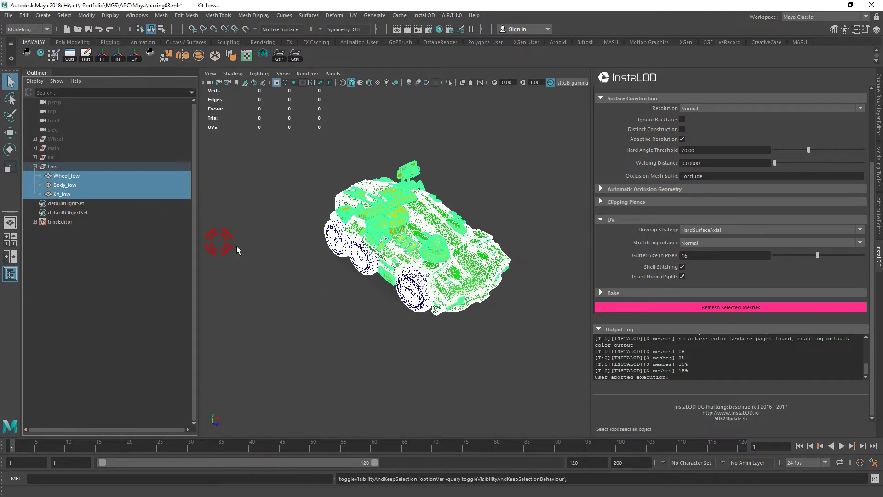
pyautogui.click(368, 339)
pyautogui.click(462, 371)
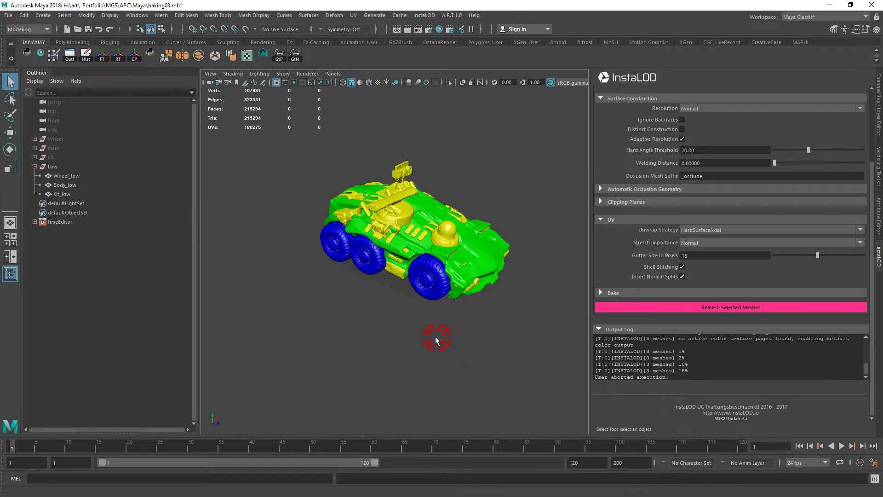
# - Orbit around the low-poly vehicle and select Body_low to see its 62,654 triangles
pyautogui.keyDown('alt'); pyautogui.moveTo(366, 330); pyautogui.dragTo(330, 338); pyautogui.keyUp('alt')
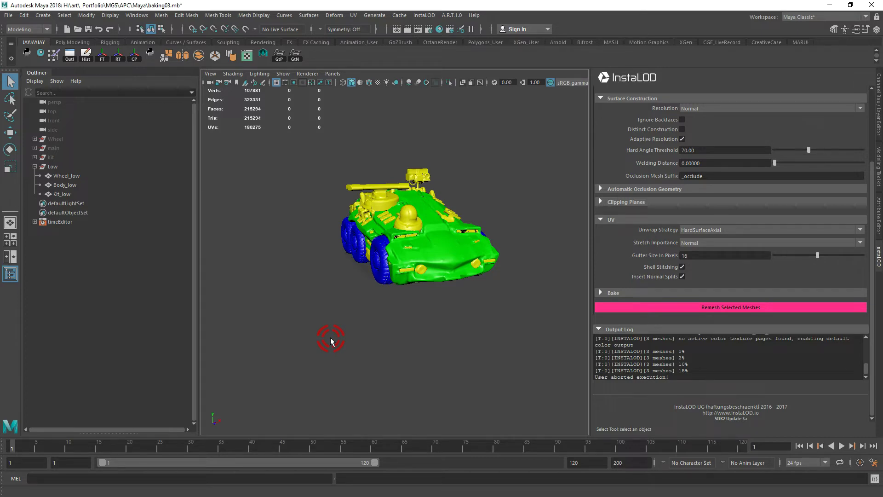
pyautogui.keyDown('alt'); pyautogui.moveTo(330, 338); pyautogui.dragTo(463, 349); pyautogui.keyUp('alt')
pyautogui.keyDown('alt'); pyautogui.moveTo(463, 350); pyautogui.dragTo(451, 383, button='right'); pyautogui.keyUp('alt')
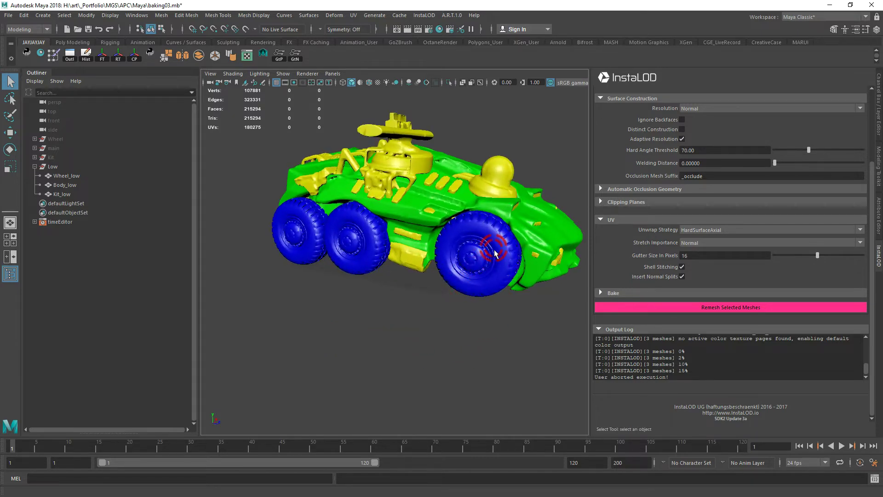
pyautogui.keyDown('alt'); pyautogui.moveTo(476, 332); pyautogui.dragTo(343, 374); pyautogui.keyUp('alt')
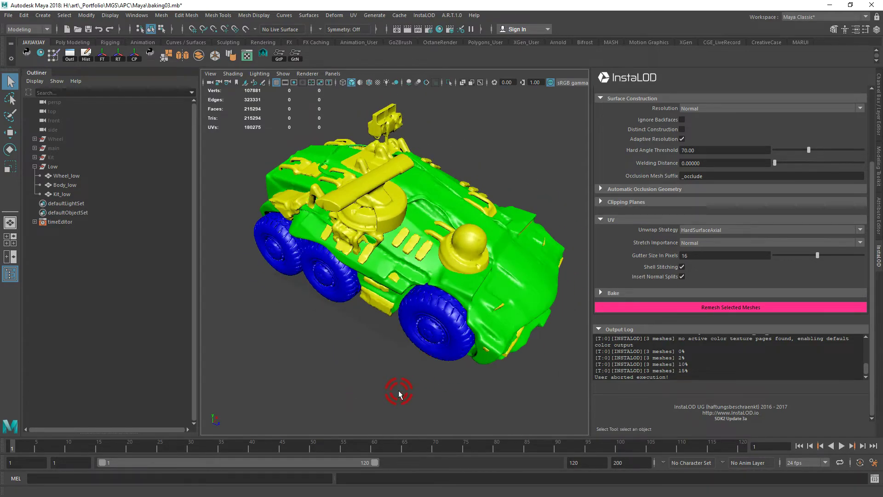
pyautogui.keyDown('alt'); pyautogui.moveTo(398, 388); pyautogui.dragTo(374, 379); pyautogui.keyUp('alt')
pyautogui.click(471, 313)
# - Inspect the vehicle in Maya and check the UV layout of Wheel_low
pyautogui.keyDown('alt'); pyautogui.moveTo(471, 313); pyautogui.dragTo(406, 340); pyautogui.keyUp('alt')
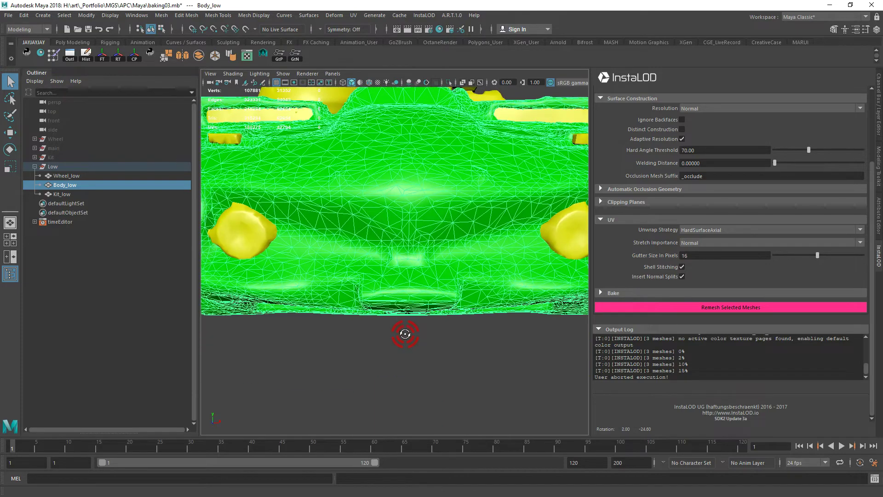
pyautogui.keyDown('alt'); pyautogui.moveTo(405, 334); pyautogui.dragTo(450, 336); pyautogui.keyUp('alt')
pyautogui.click(449, 296)
pyautogui.scroll(2, 399, 288)
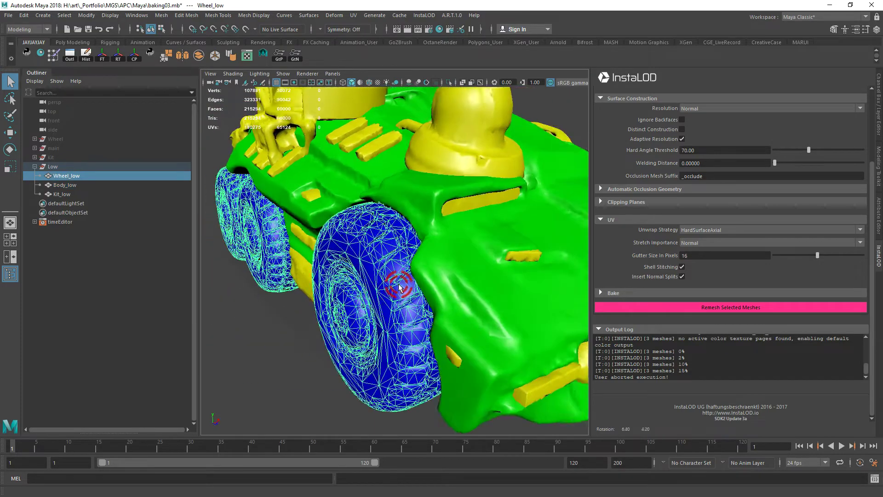
pyautogui.scroll(5, 399, 288)
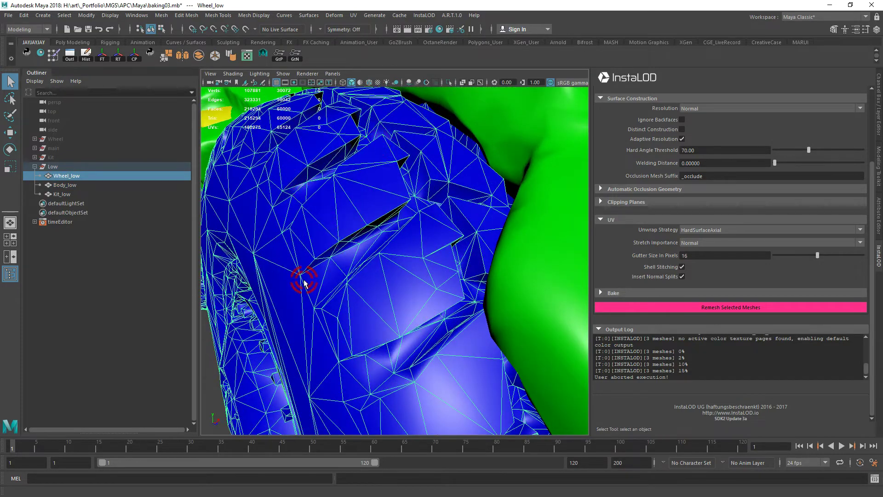
pyautogui.keyDown('alt'); pyautogui.moveTo(304, 281); pyautogui.dragTo(398, 304, button='right'); pyautogui.keyUp('alt')
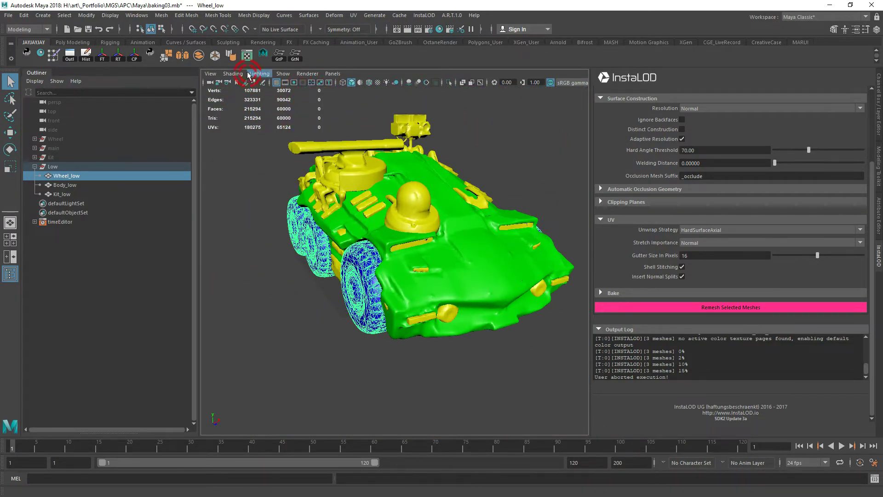
pyautogui.click(247, 56)
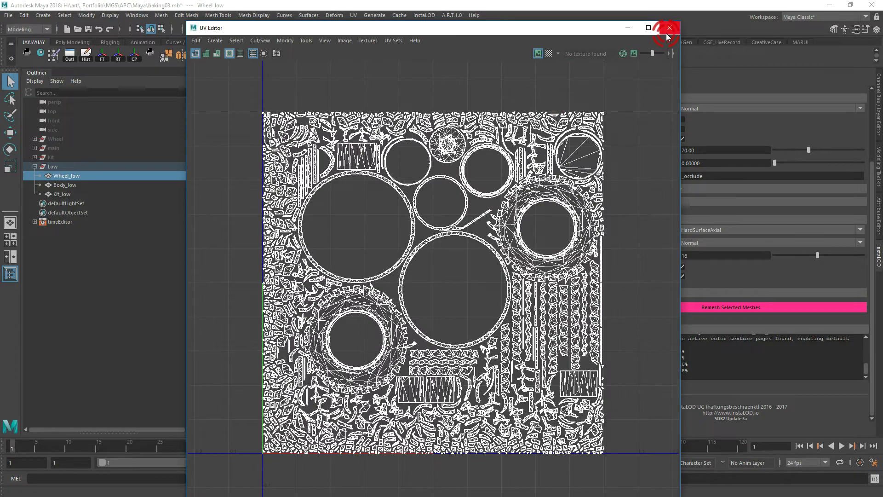
pyautogui.click(672, 30)
# - Check the UV layout of Body_low, then marquee-select all three low-poly meshes
pyautogui.click(460, 194)
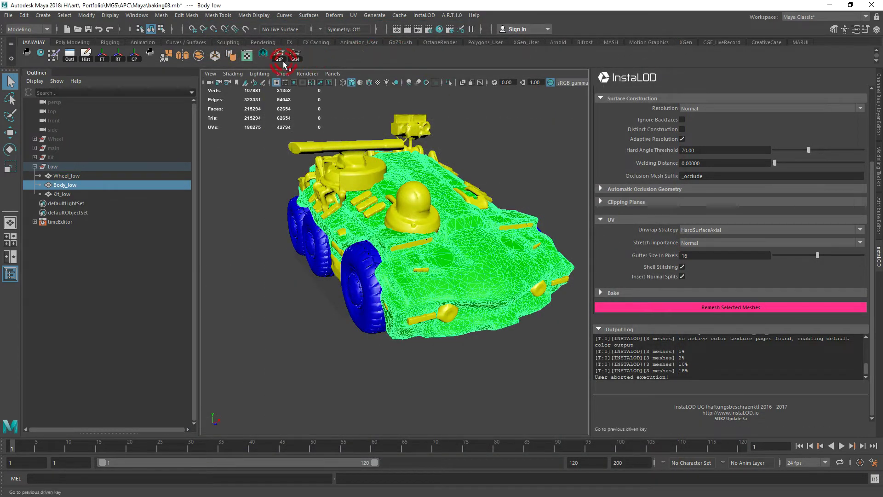
pyautogui.click(247, 55)
pyautogui.click(671, 29)
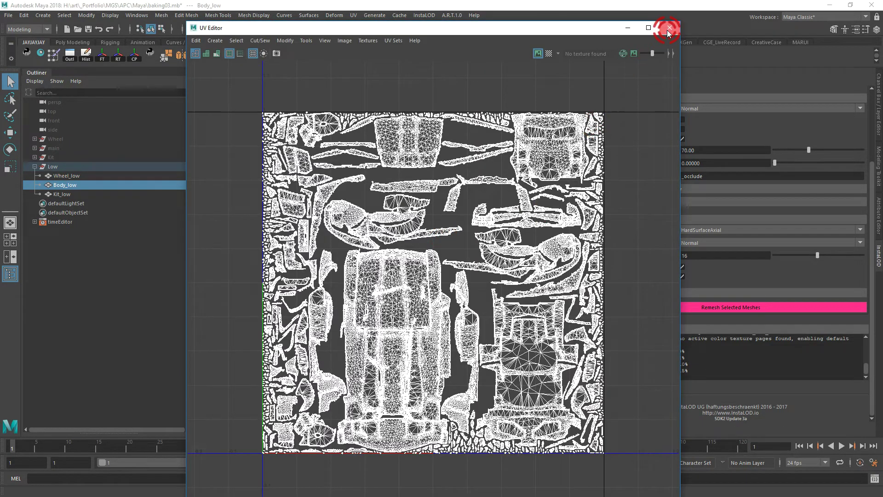
pyautogui.click(554, 318)
pyautogui.moveTo(443, 347)
pyautogui.keyDown('alt'); pyautogui.mouseDown()
pyautogui.moveTo(460, 325)
pyautogui.moveTo(446, 343)
pyautogui.mouseUp(); pyautogui.keyUp('alt')
pyautogui.moveTo(528, 379); pyautogui.dragTo(278, 153)
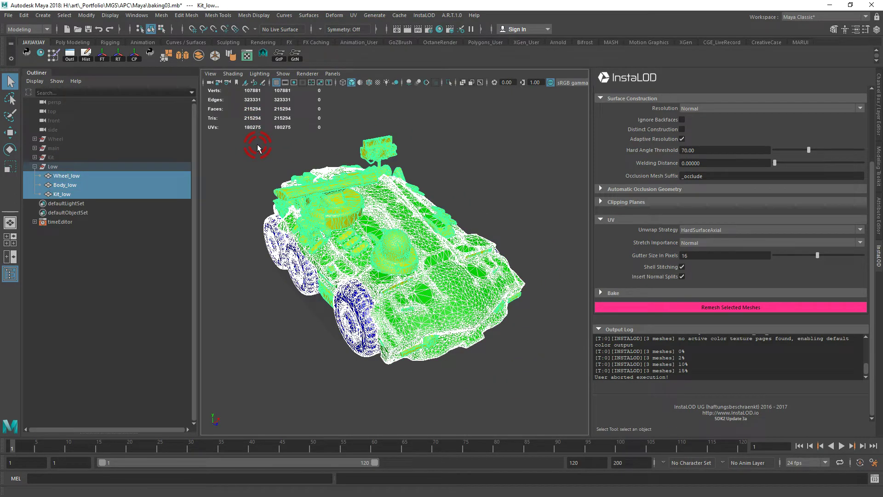
# - Open the Export Selection settings, close them without exporting, and switch windows with Alt+Tab
pyautogui.click(8, 15)
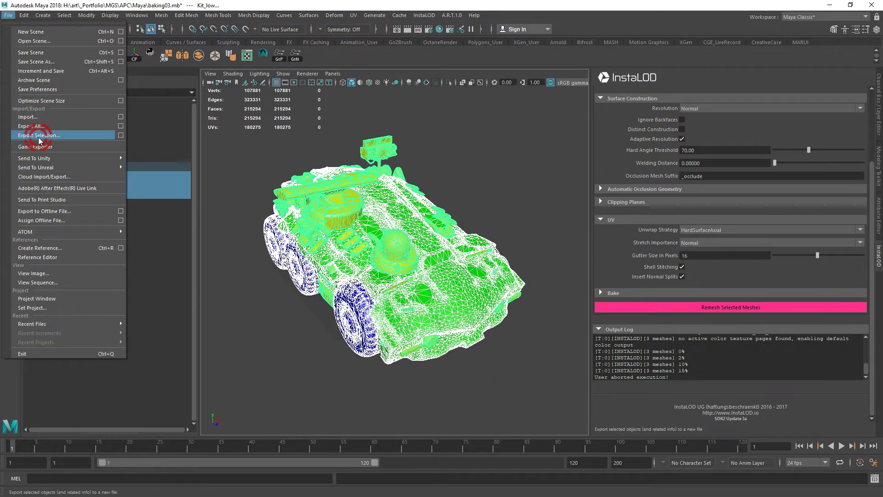
pyautogui.click(39, 136)
pyautogui.click(254, 420)
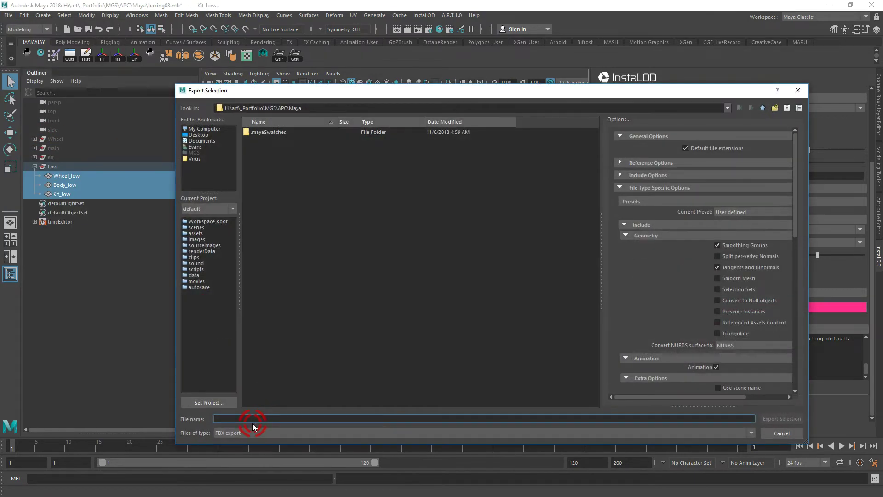
pyautogui.click(805, 95)
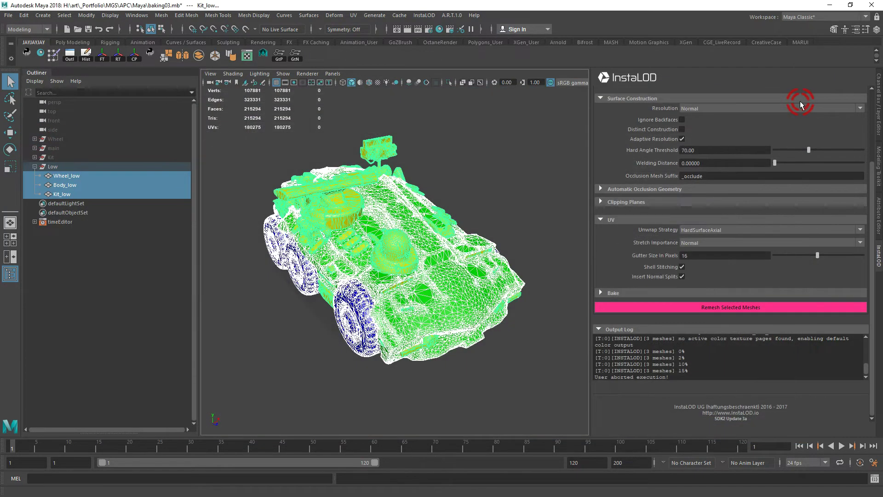
pyautogui.hotkey('alt', 'Tab')
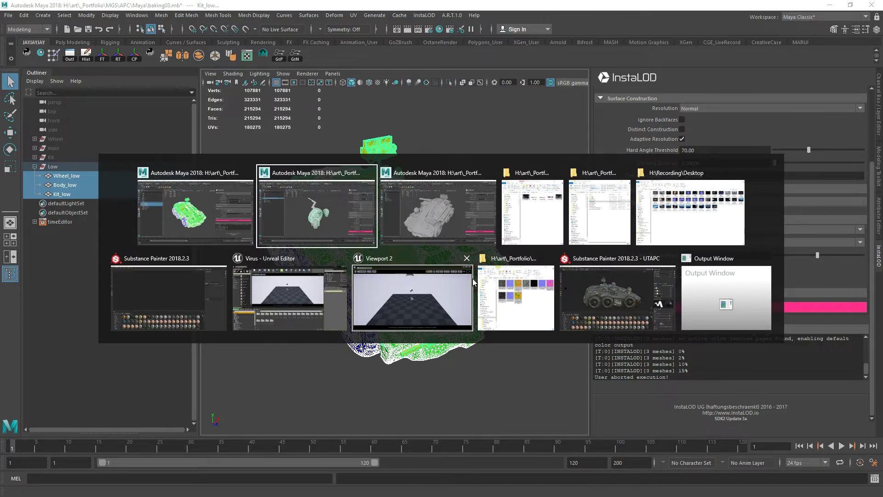
# - Start a new Substance Painter project using the apc03.fbx mesh from the Painter folder
pyautogui.click(189, 300)
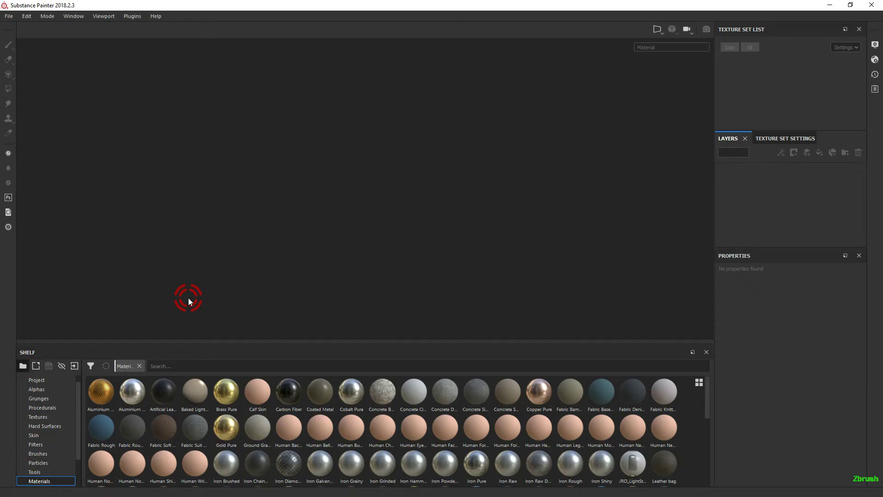
pyautogui.click(7, 17)
pyautogui.click(29, 27)
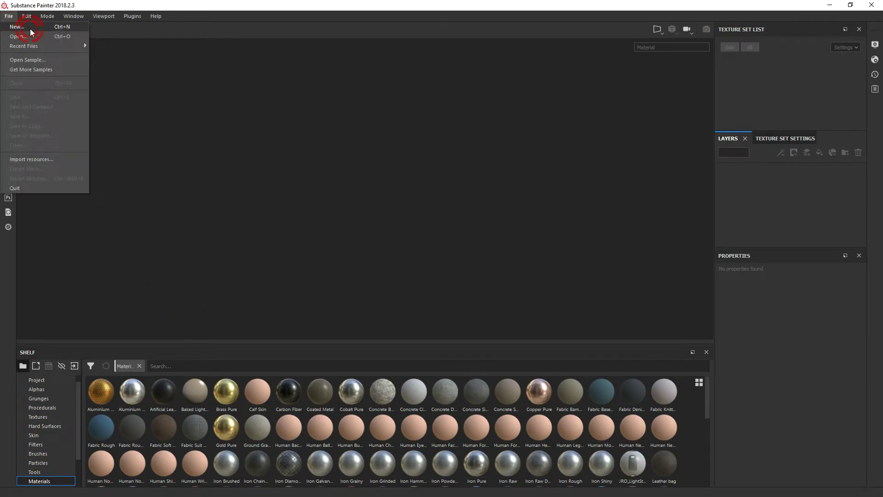
pyautogui.click(535, 161)
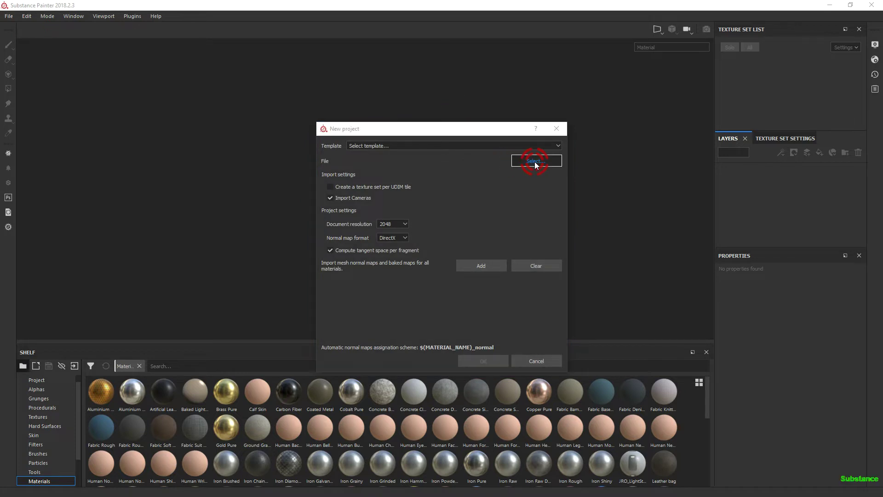
pyautogui.click(458, 147)
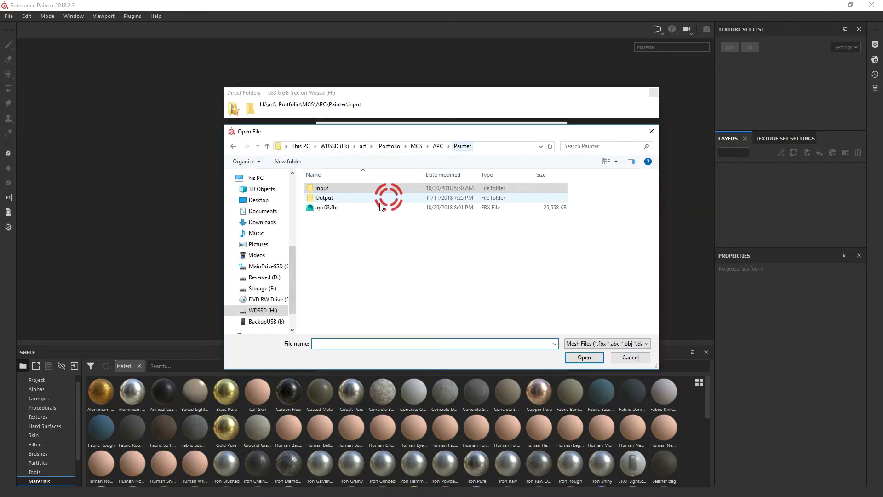
pyautogui.click(336, 203)
pyautogui.doubleClick(329, 206)
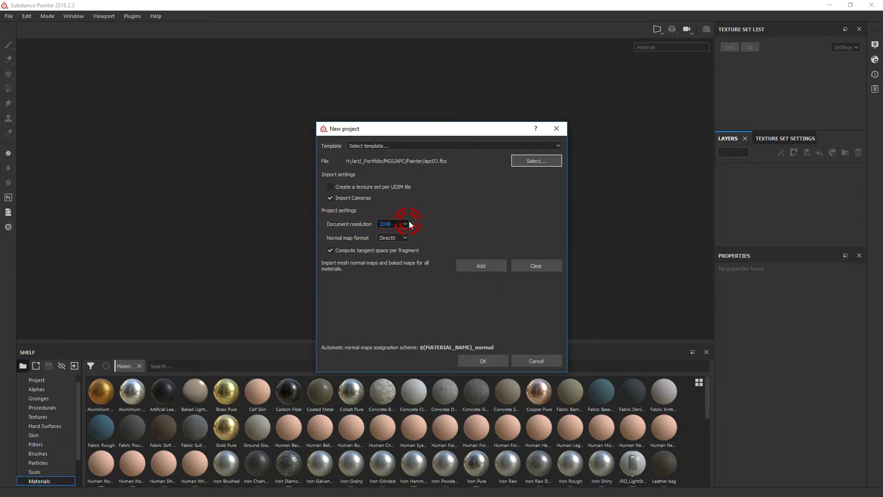
# - Keep tangent space per fragment and import all input-folder baked maps through 21_meshes_Thickness
pyautogui.click(355, 255)
pyautogui.click(374, 250)
pyautogui.click(476, 236)
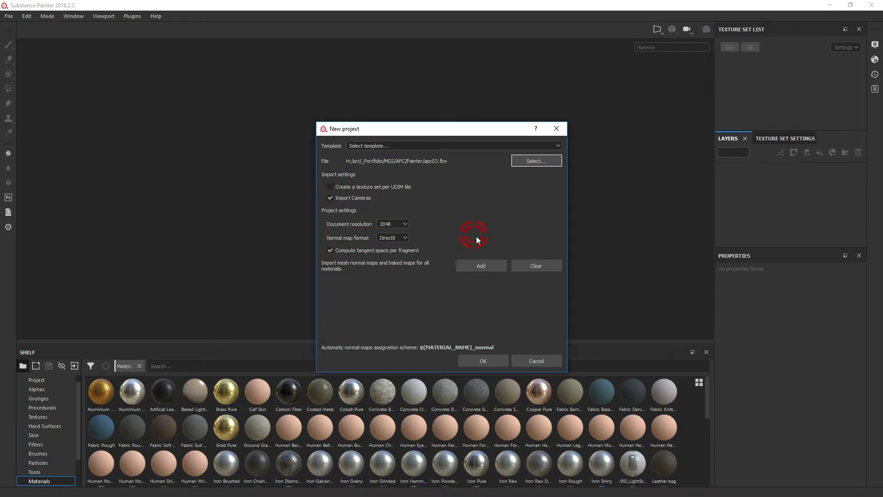
pyautogui.click(487, 265)
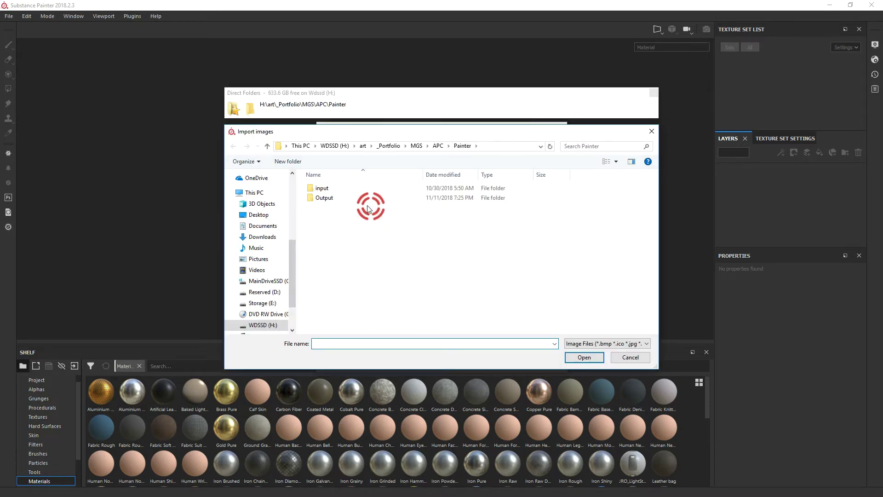
pyautogui.doubleClick(328, 189)
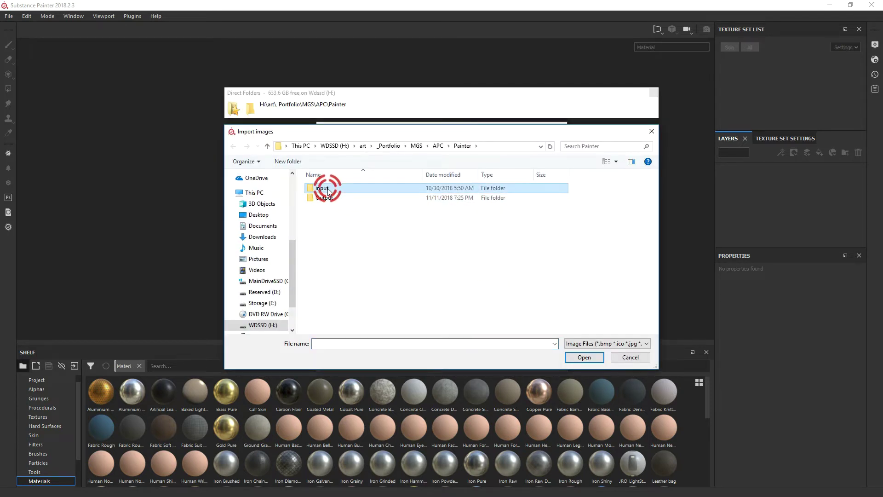
pyautogui.click(339, 196)
pyautogui.scroll(-3, 574, 256)
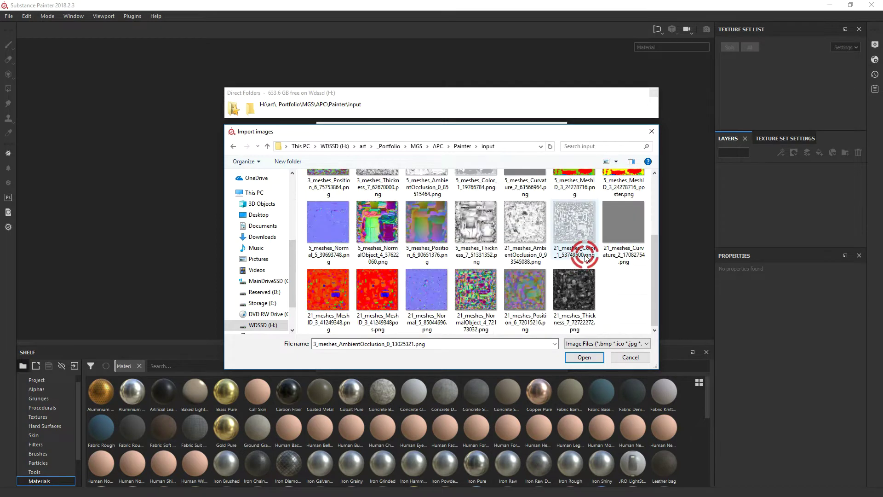
pyautogui.keyDown('shift'); pyautogui.click(592, 305); pyautogui.keyUp('shift')
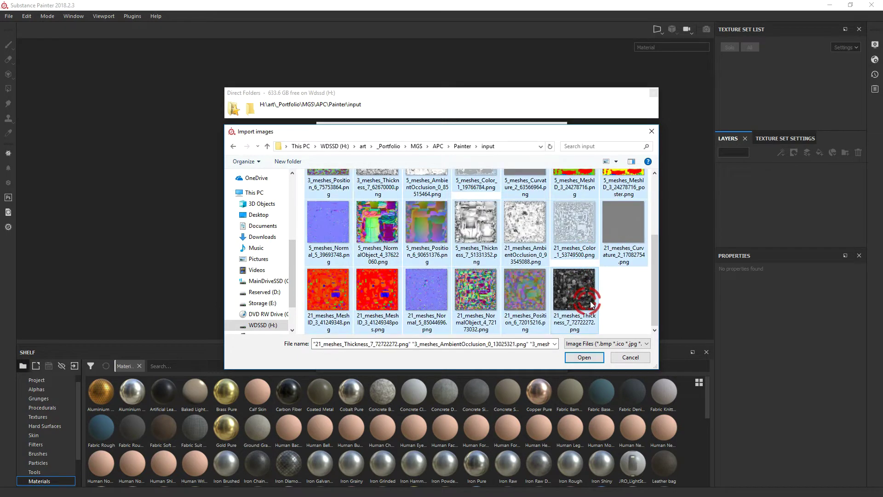
pyautogui.click(593, 359)
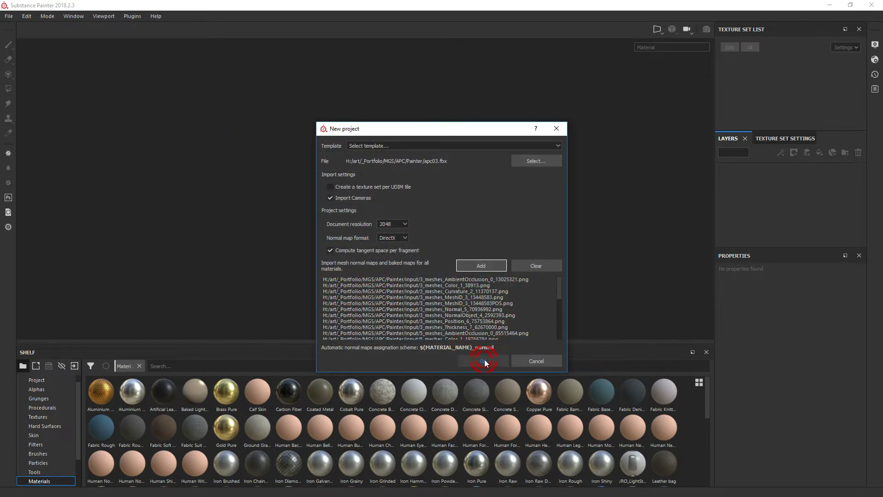
pyautogui.click(484, 360)
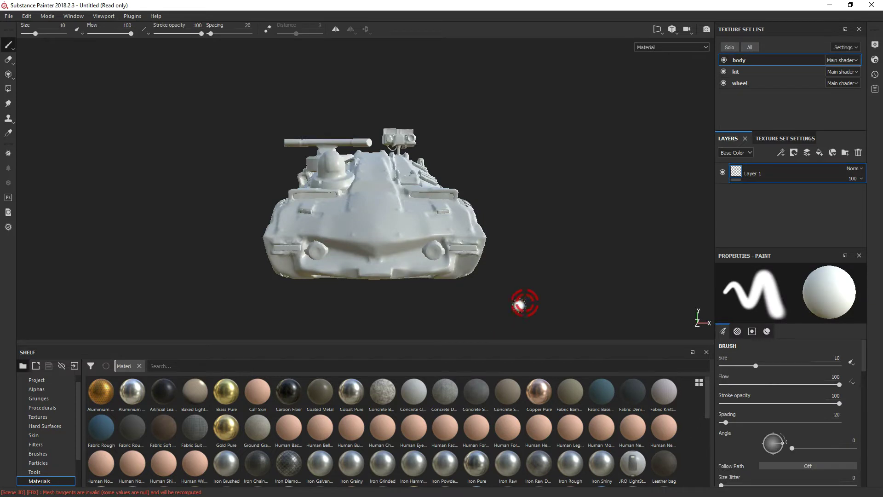
# - Show the project's imported textures and open the wheel texture set's settings
pyautogui.keyDown('alt'); pyautogui.moveTo(552, 247); pyautogui.dragTo(732, 86); pyautogui.keyUp('alt')
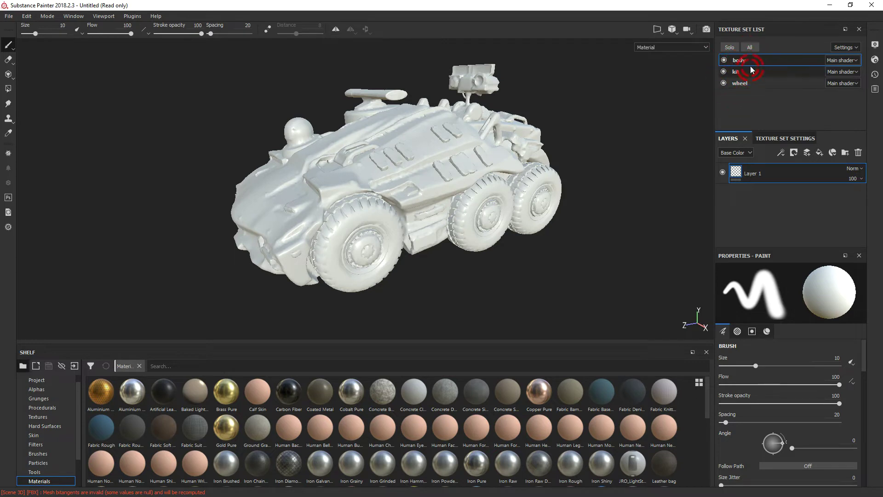
pyautogui.click(685, 59)
pyautogui.scroll(2, 52, 406)
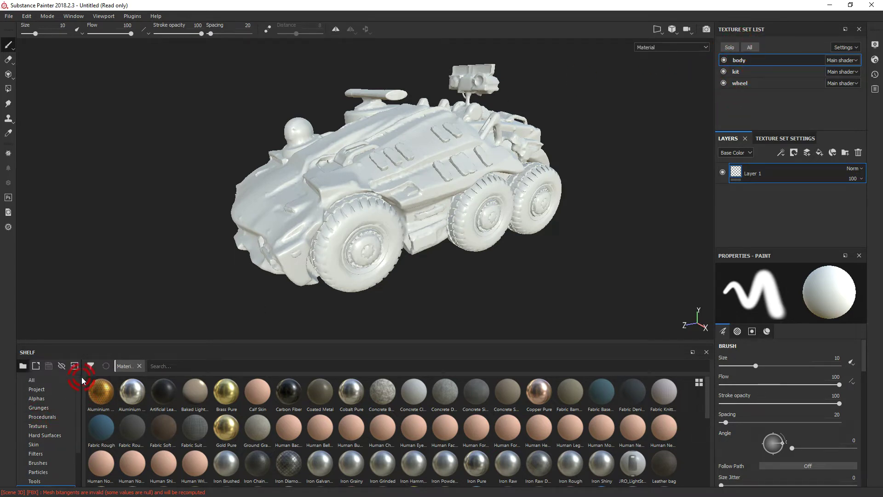
pyautogui.click(46, 390)
pyautogui.click(577, 410)
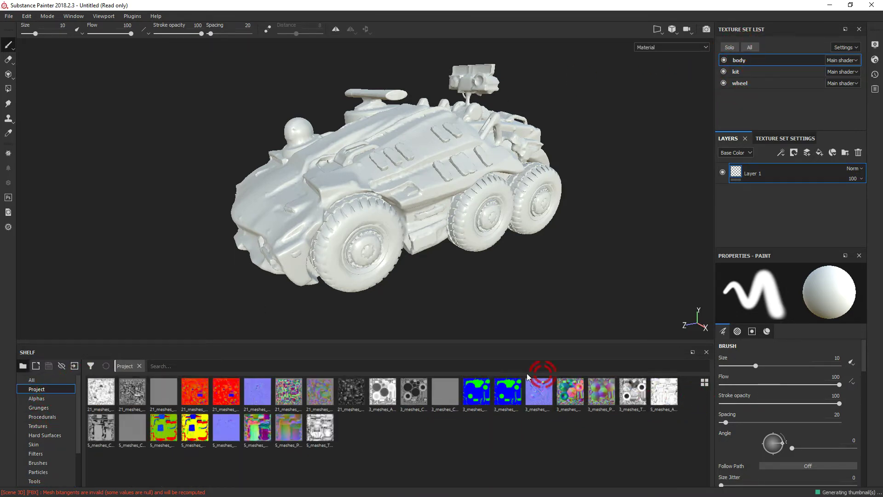
pyautogui.click(496, 224)
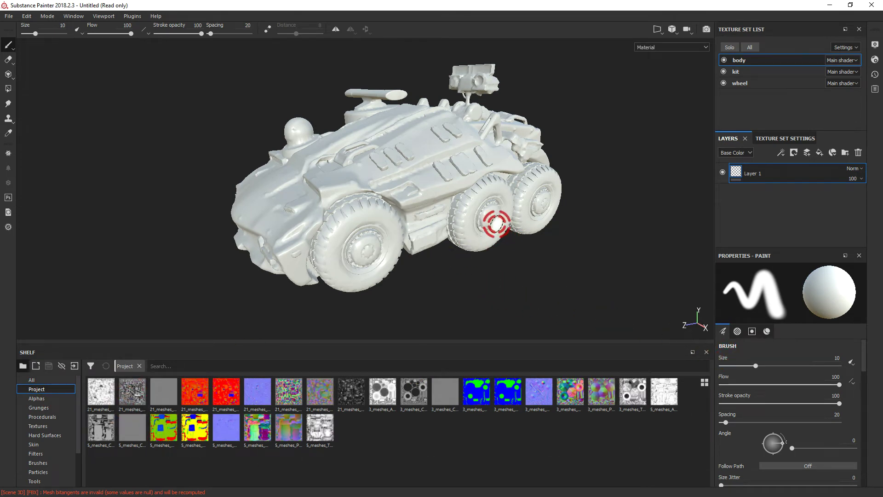
pyautogui.click(763, 90)
pyautogui.click(754, 83)
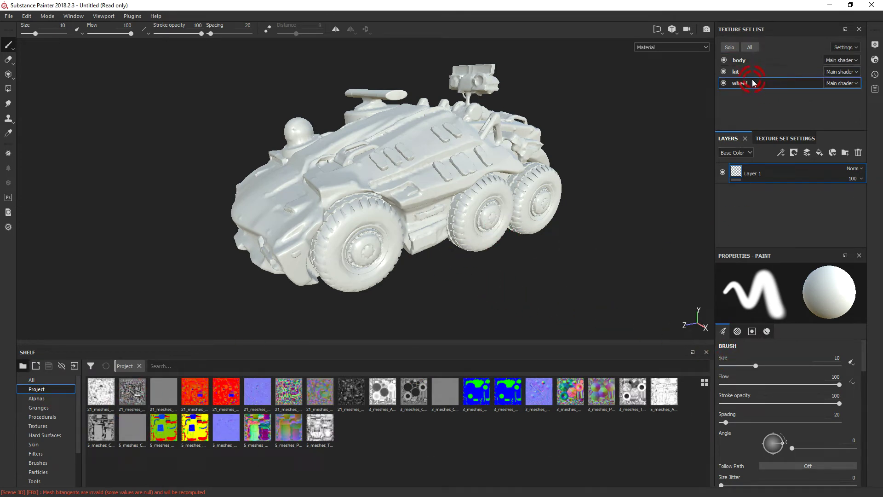
pyautogui.click(778, 139)
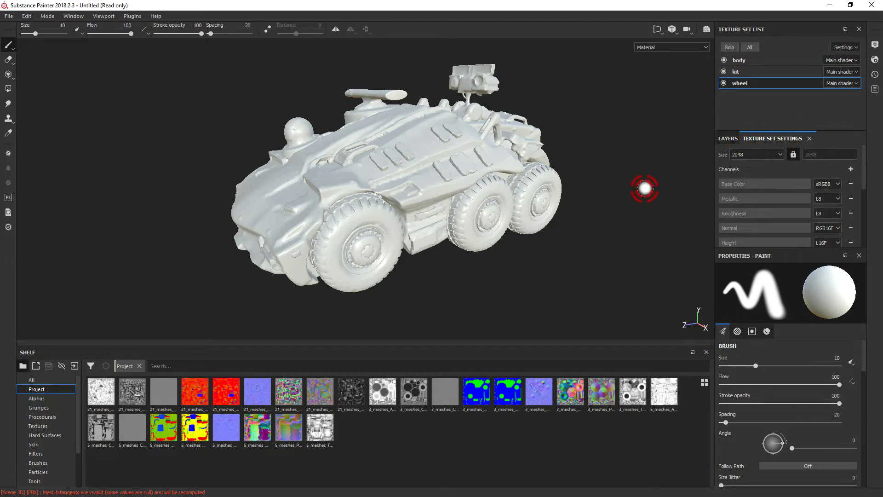
# - Assign the 3_meshes normal, world space normal and ID maps to the wheel mesh map slots
pyautogui.scroll(1, 584, 207)
pyautogui.scroll(-2, 778, 192)
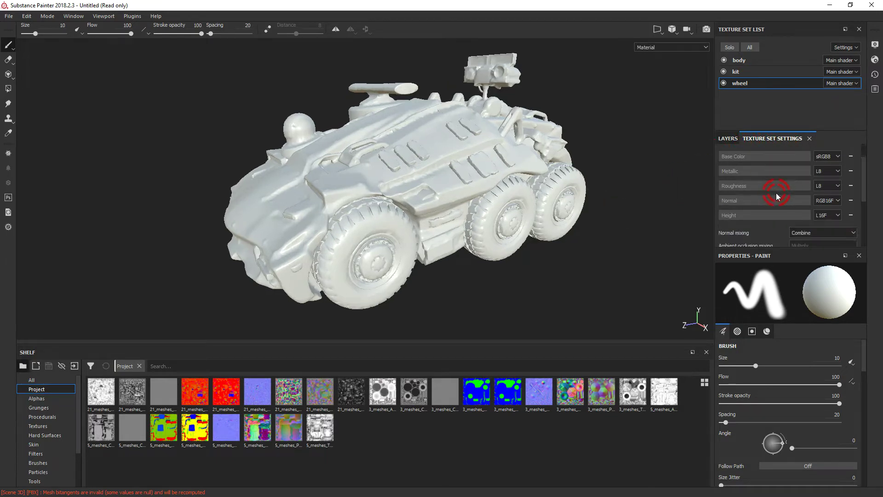
pyautogui.scroll(-3, 777, 195)
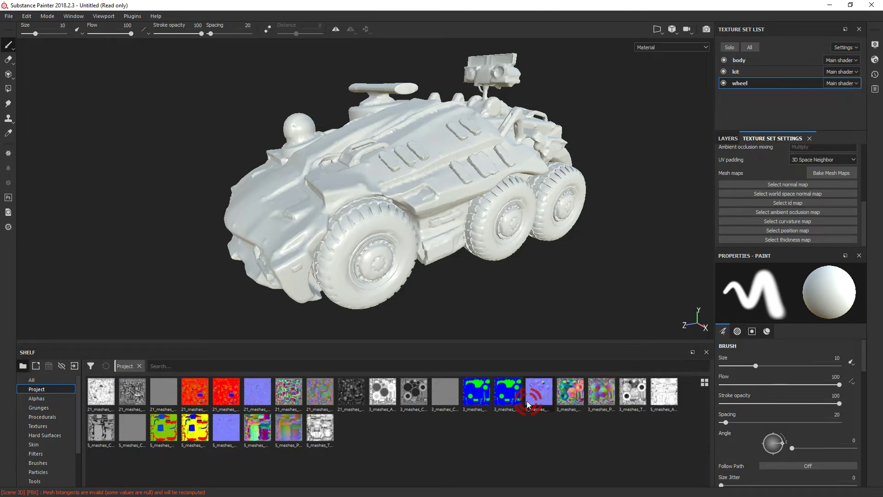
pyautogui.moveTo(528, 405); pyautogui.dragTo(757, 162)
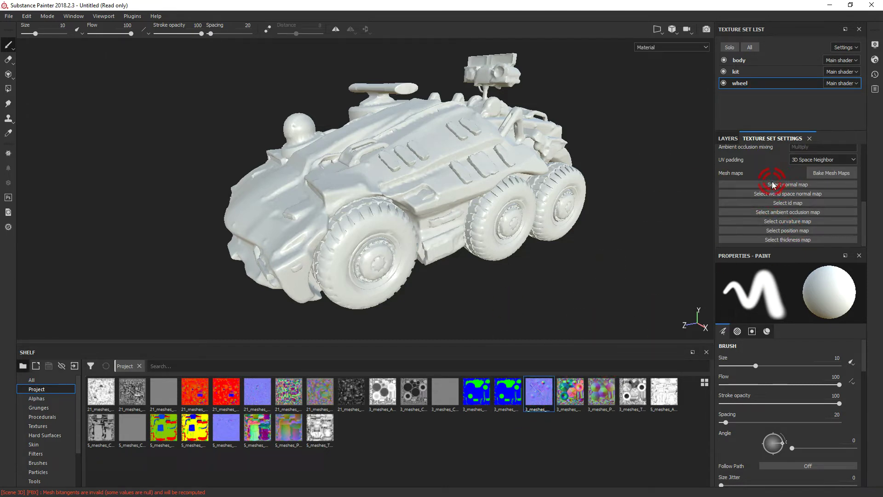
pyautogui.click(573, 403)
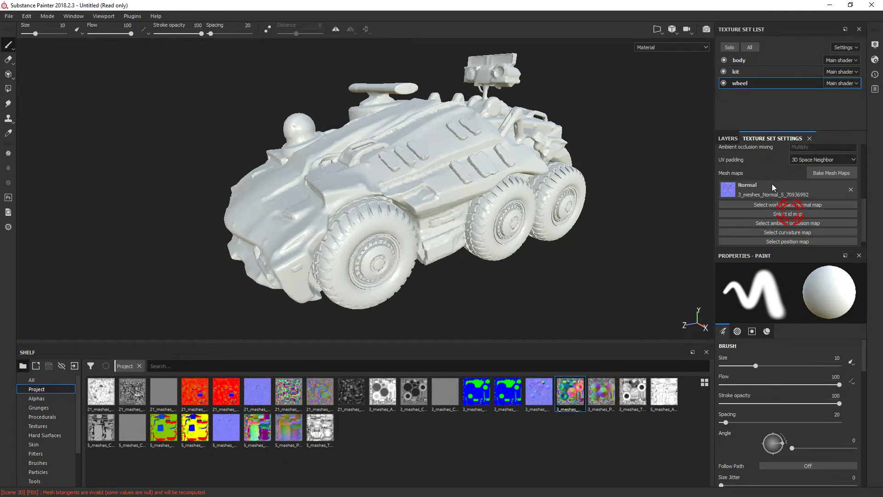
pyautogui.moveTo(772, 184); pyautogui.dragTo(788, 205)
pyautogui.click(496, 406)
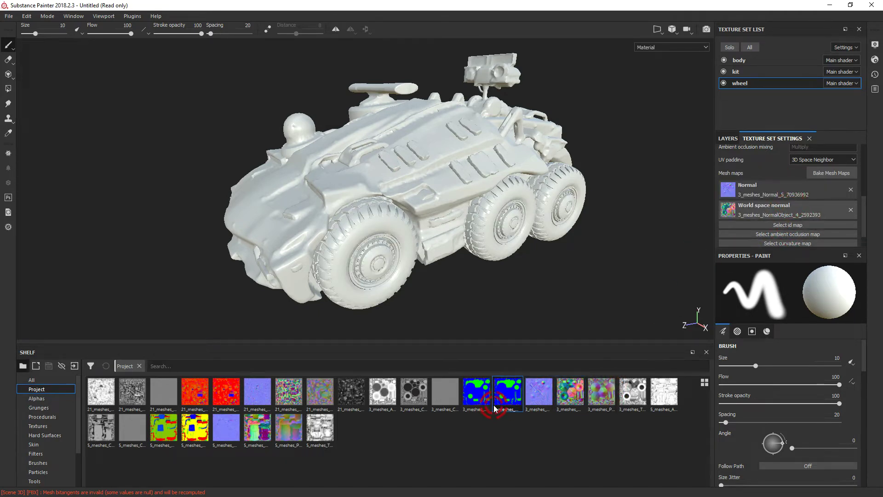
pyautogui.moveTo(495, 408); pyautogui.dragTo(607, 316)
pyautogui.moveTo(801, 184); pyautogui.dragTo(789, 198)
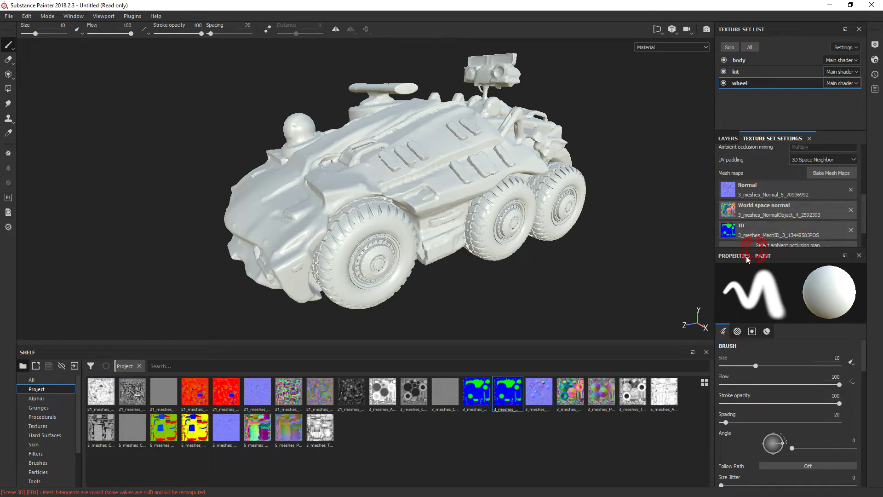
# - Assign the 3_meshes ambient occlusion, curvature, position and thickness maps to the wheels
pyautogui.click(439, 388)
pyautogui.moveTo(382, 391); pyautogui.dragTo(773, 212)
pyautogui.click(645, 413)
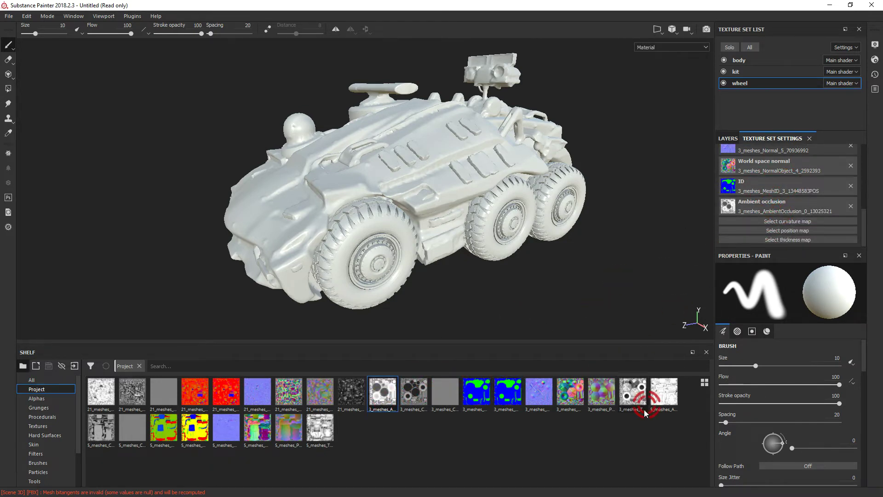
pyautogui.moveTo(446, 391); pyautogui.dragTo(600, 289)
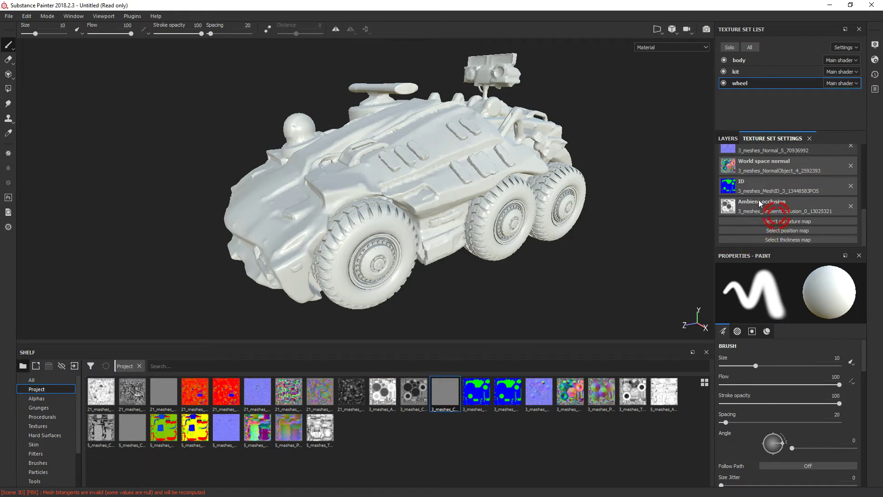
pyautogui.moveTo(775, 225); pyautogui.dragTo(774, 224)
pyautogui.moveTo(601, 394); pyautogui.dragTo(743, 217)
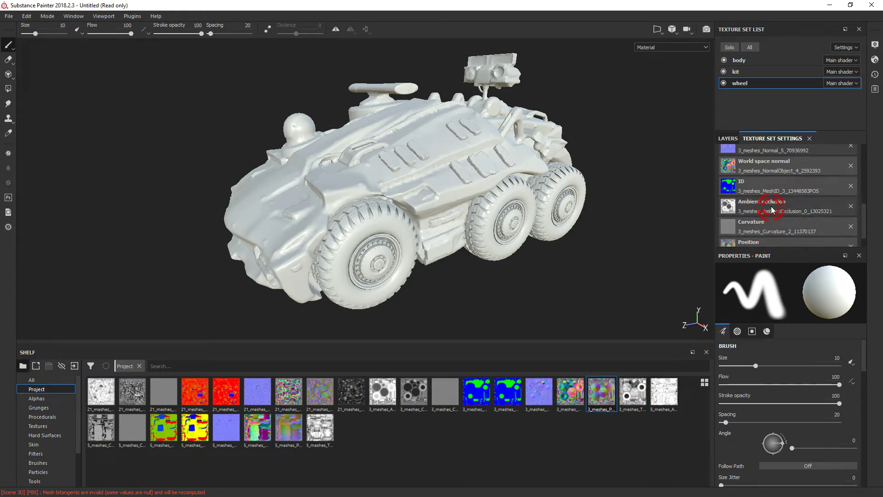
pyautogui.moveTo(650, 399); pyautogui.dragTo(788, 239)
# - Hide the body and kit texture sets to display only the wheels
pyautogui.click(724, 60)
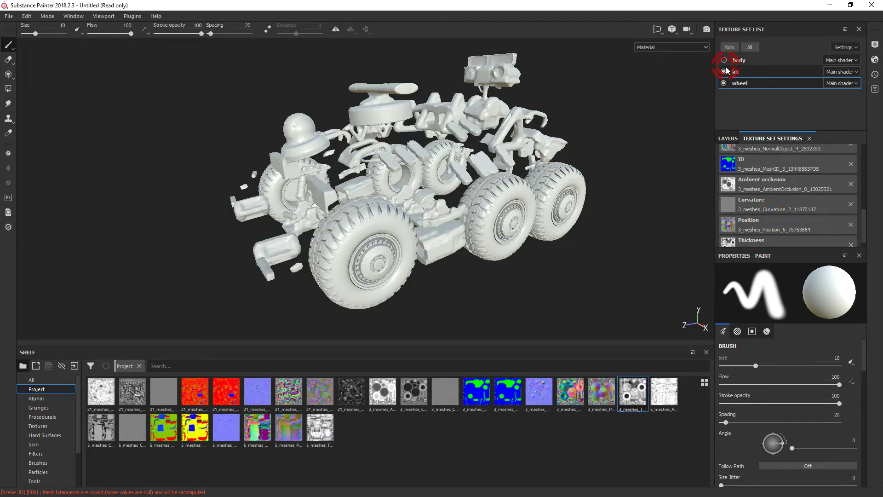
pyautogui.click(723, 71)
pyautogui.scroll(3, 485, 214)
pyautogui.moveTo(486, 214)
pyautogui.keyDown('alt'); pyautogui.mouseDown()
pyautogui.moveTo(513, 262)
pyautogui.moveTo(400, 229)
pyautogui.moveTo(315, 229)
pyautogui.moveTo(400, 174)
pyautogui.moveTo(451, 241)
pyautogui.moveTo(582, 270)
pyautogui.moveTo(552, 233)
pyautogui.moveTo(549, 184)
pyautogui.moveTo(532, 157)
pyautogui.moveTo(341, 209)
pyautogui.moveTo(296, 198)
pyautogui.moveTo(434, 192)
pyautogui.moveTo(438, 272)
pyautogui.moveTo(499, 305)
pyautogui.moveTo(676, 239)
pyautogui.moveTo(381, 211)
pyautogui.moveTo(240, 209)
pyautogui.moveTo(449, 217)
pyautogui.mouseUp(); pyautogui.keyUp('alt')
# - Open the recent start.spp project, discarding the untitled project's changes
pyautogui.click(8, 16)
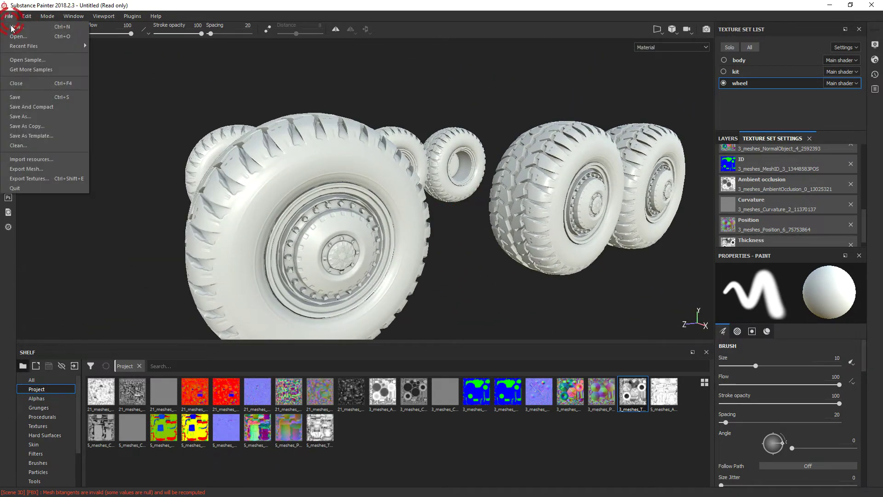
pyautogui.moveTo(54, 53)
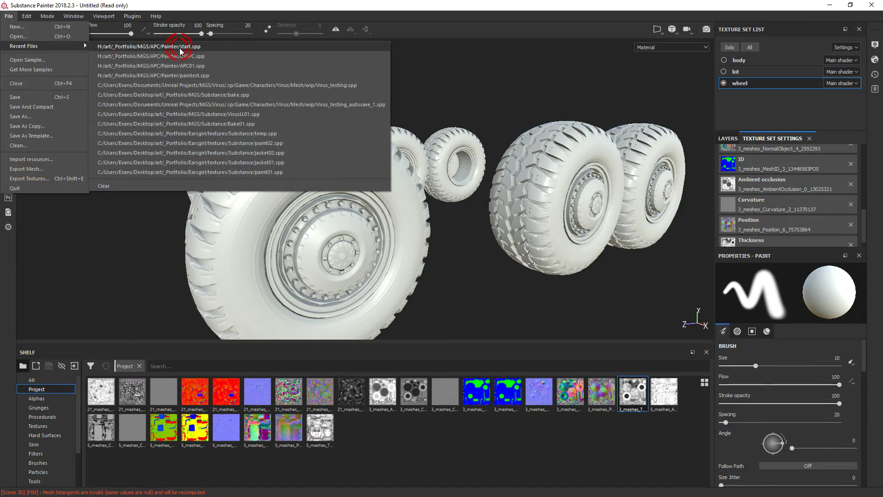
pyautogui.click(184, 46)
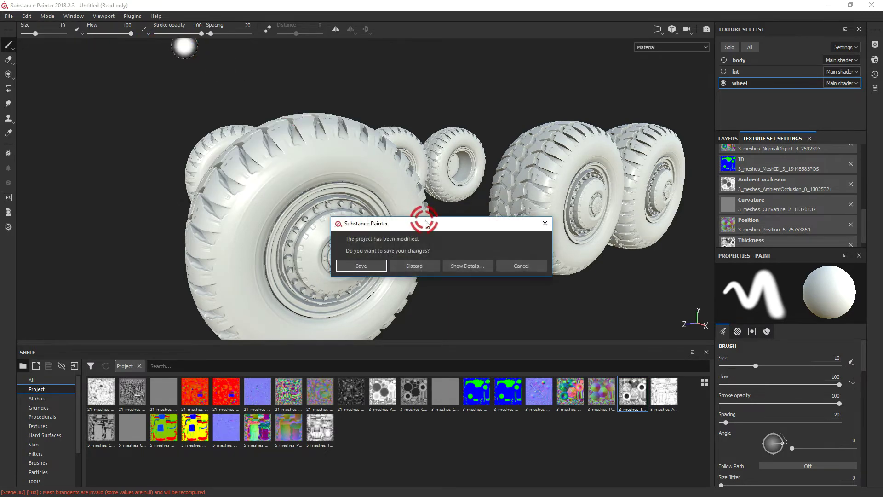
pyautogui.click(427, 269)
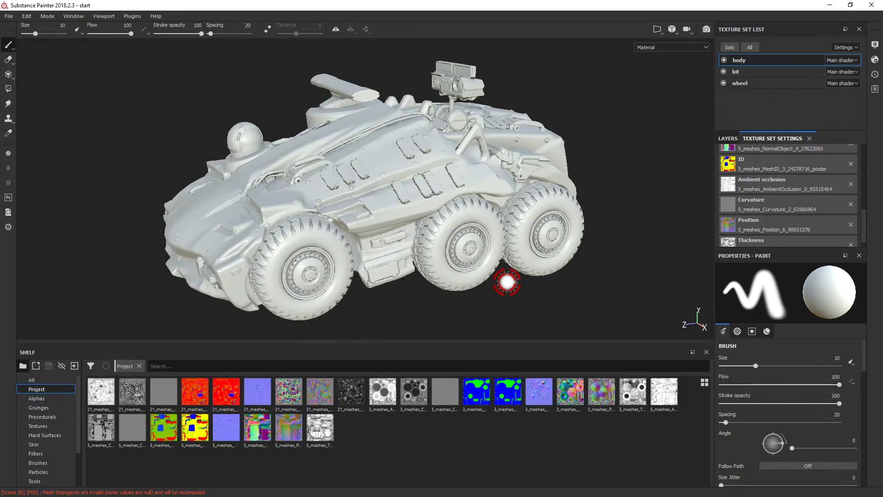
pyautogui.moveTo(526, 252)
pyautogui.keyDown('alt'); pyautogui.mouseDown()
pyautogui.moveTo(420, 251)
pyautogui.moveTo(339, 316)
pyautogui.moveTo(227, 268)
pyautogui.moveTo(370, 216)
pyautogui.moveTo(288, 205)
pyautogui.moveTo(457, 231)
pyautogui.moveTo(503, 272)
pyautogui.moveTo(501, 239)
pyautogui.moveTo(485, 282)
pyautogui.moveTo(531, 249)
pyautogui.mouseUp(); pyautogui.keyUp('alt')
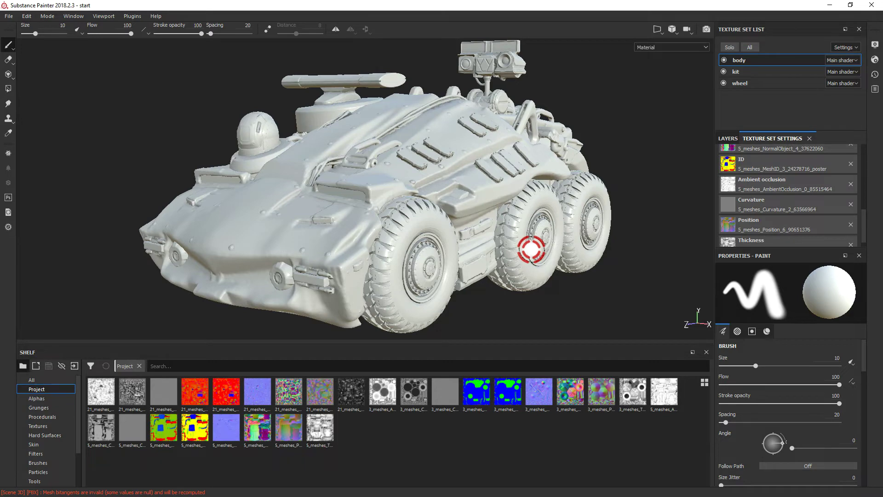
# - Isolate the wheel texture set and add three folders above Layer 1
pyautogui.click(724, 61)
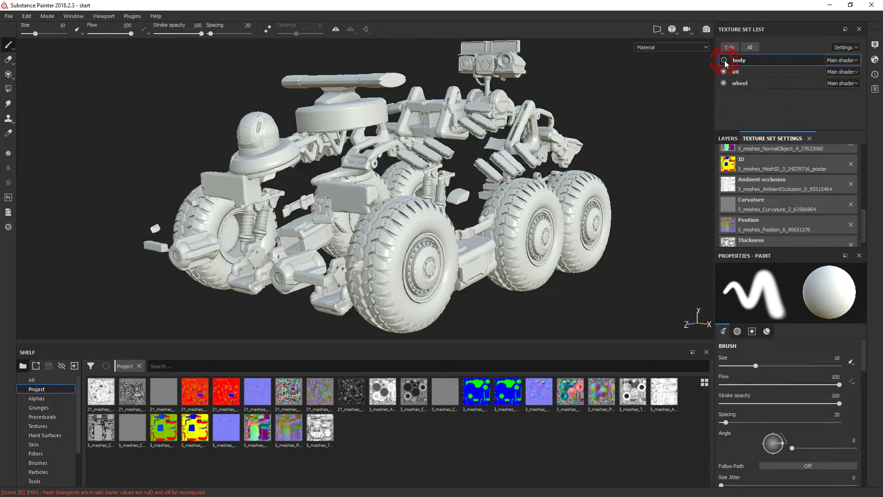
pyautogui.click(724, 72)
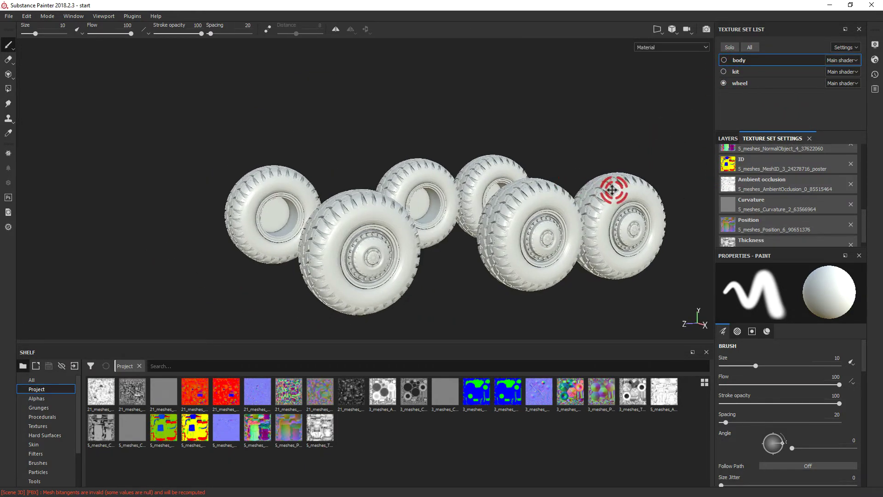
pyautogui.click(728, 138)
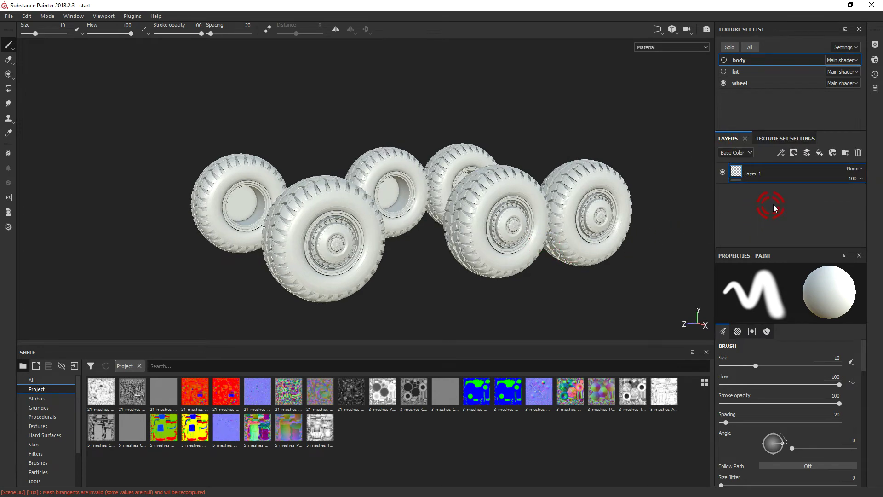
pyautogui.keyDown('alt'); pyautogui.moveTo(475, 201); pyautogui.dragTo(443, 241); pyautogui.keyUp('alt')
pyautogui.click(806, 180)
pyautogui.click(846, 152)
pyautogui.click(846, 152)
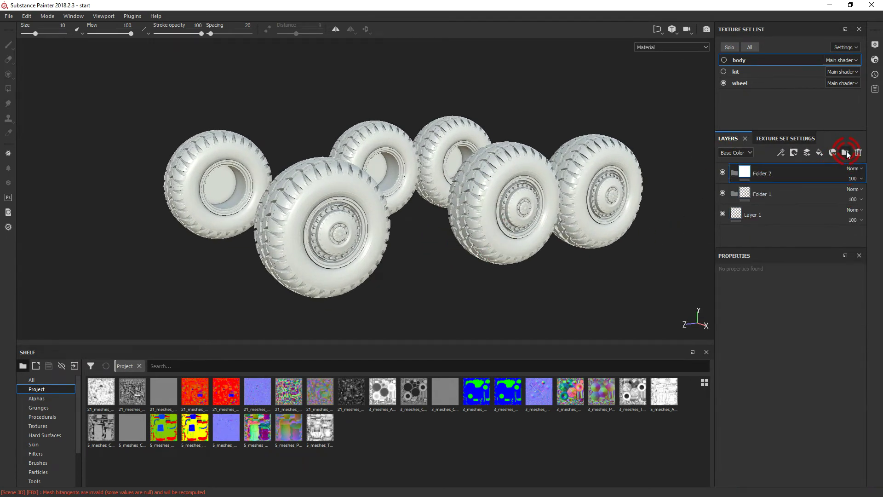
pyautogui.click(845, 152)
# - Rename the first two folders to Wheel and Tire
pyautogui.click(761, 212)
pyautogui.doubleClick(762, 215)
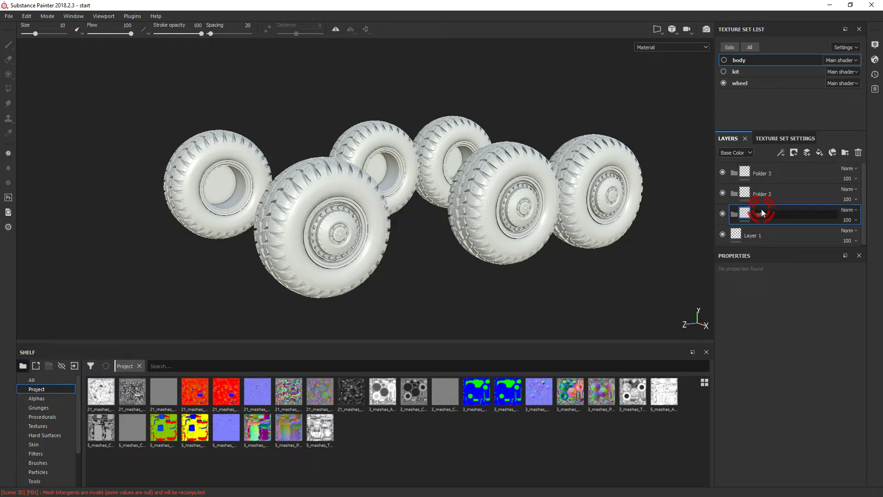
pyautogui.click(782, 198)
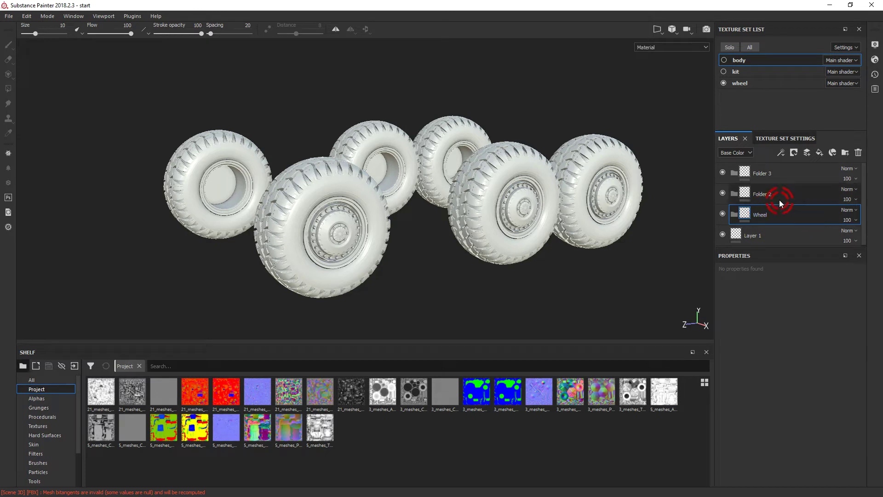
pyautogui.rightClick(750, 204)
pyautogui.click(755, 197)
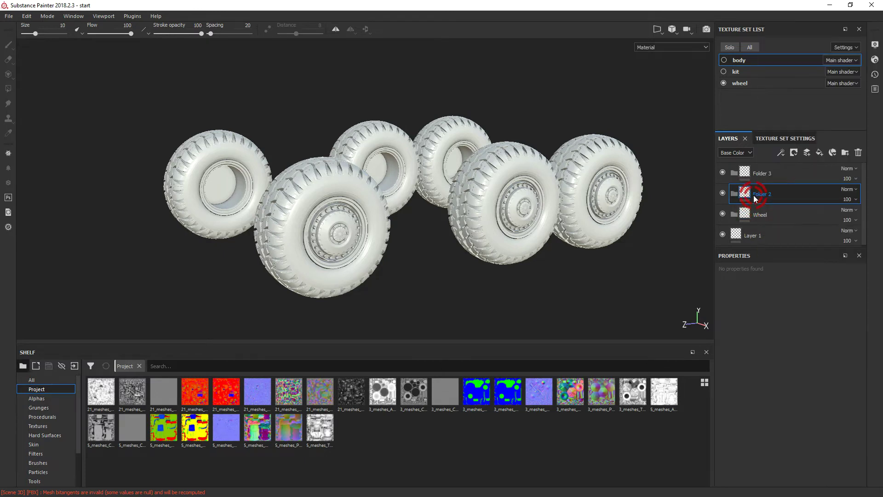
pyautogui.doubleClick(766, 195)
pyautogui.write('Tire')
pyautogui.click(768, 198)
# - Rename the third folder to Bolts and delete Layer 1
pyautogui.doubleClick(764, 173)
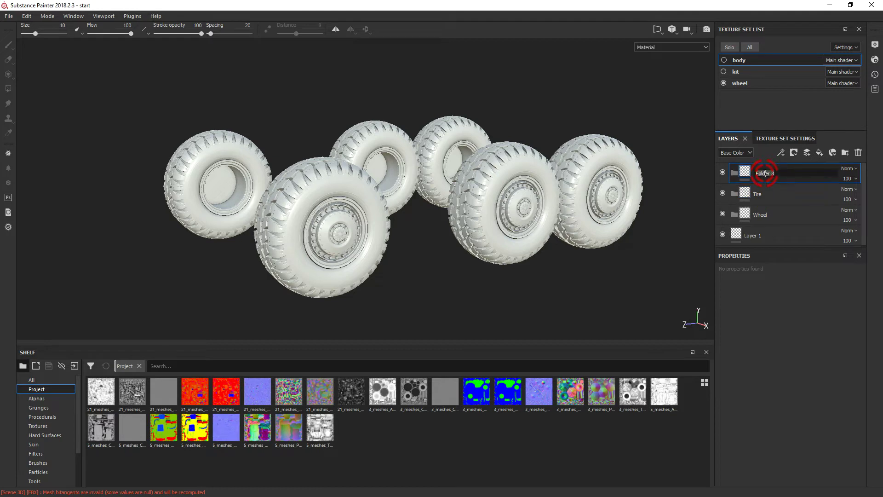
pyautogui.write('Bolts')
pyautogui.press('Return')
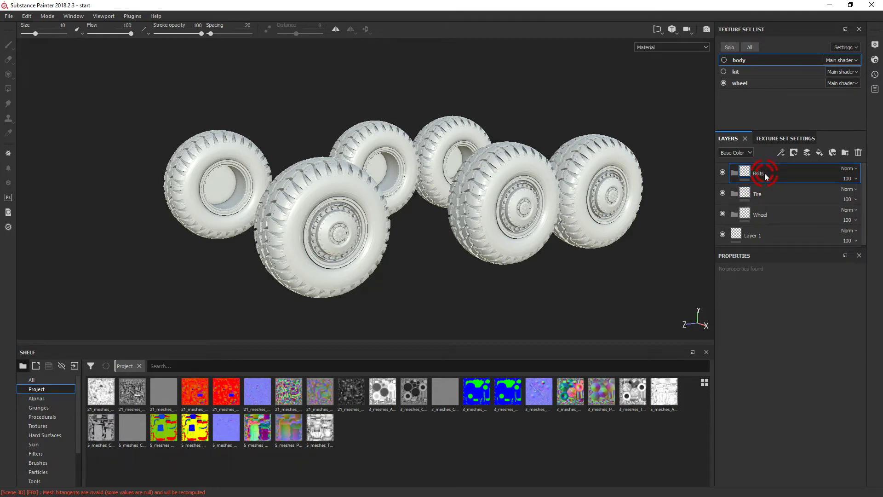
pyautogui.click(780, 240)
pyautogui.press('Delete')
# - Add a color-selection mask to the Wheel folder picking the green ID area
pyautogui.rightClick(791, 217)
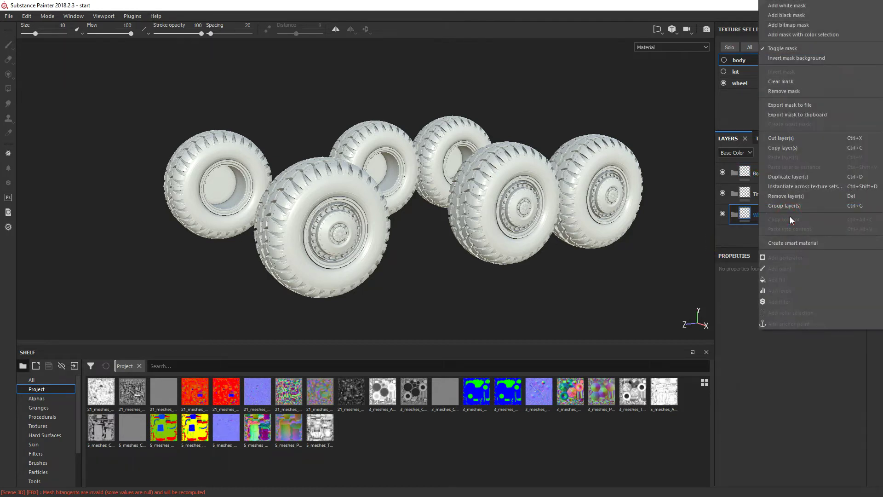
pyautogui.click(808, 35)
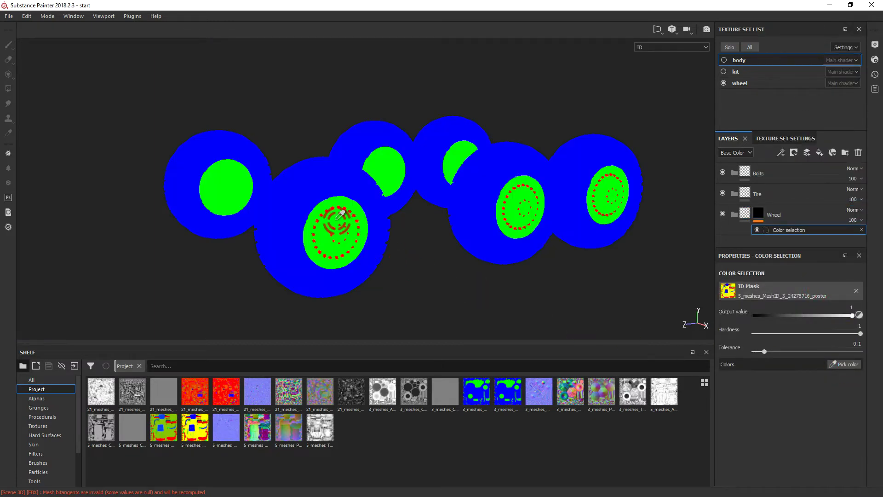
pyautogui.click(349, 235)
pyautogui.moveTo(367, 256); pyautogui.dragTo(432, 261, button='middle')
pyautogui.scroll(6, 434, 261)
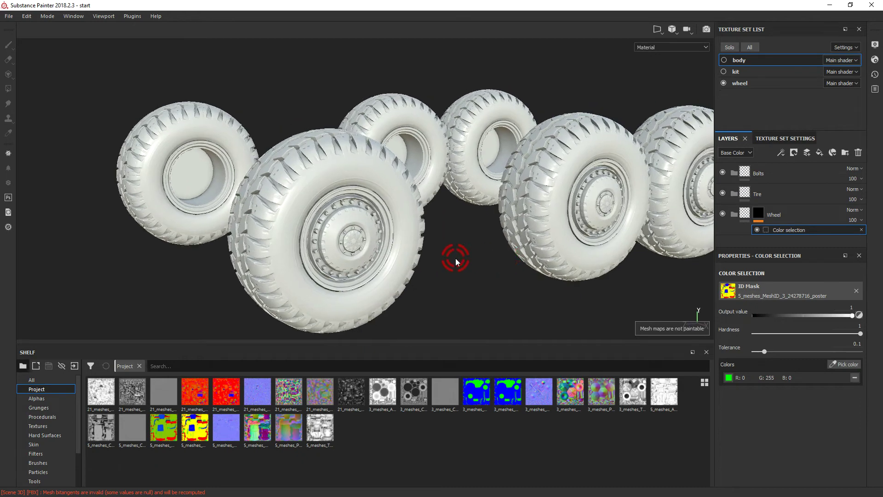
# - Add a color-selection mask to the Tire folder picking the blue ID area
pyautogui.click(796, 192)
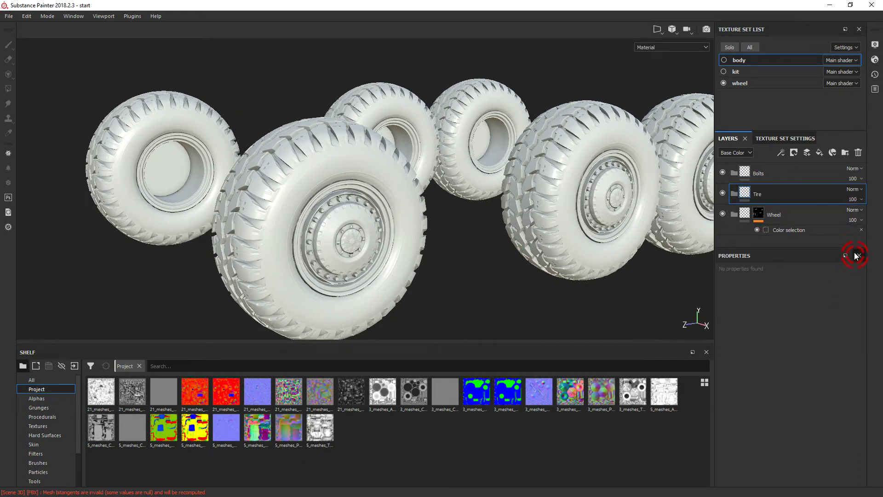
pyautogui.rightClick(790, 191)
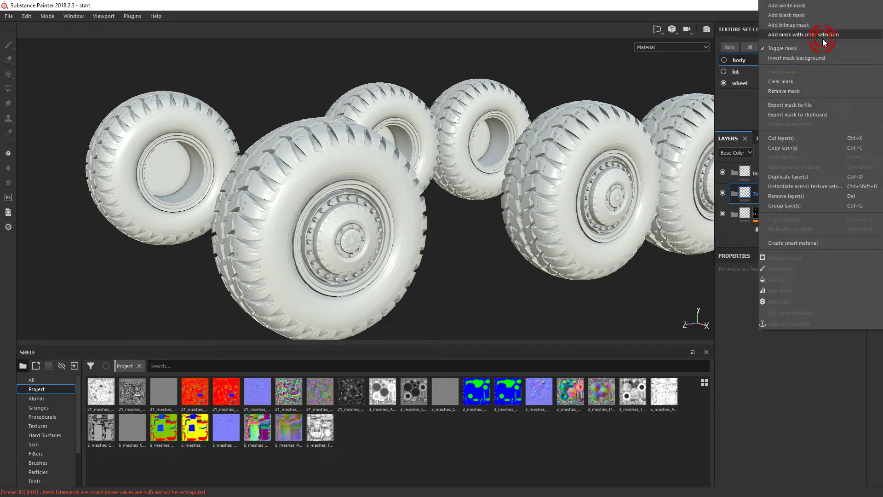
pyautogui.click(828, 35)
pyautogui.click(849, 365)
pyautogui.click(442, 249)
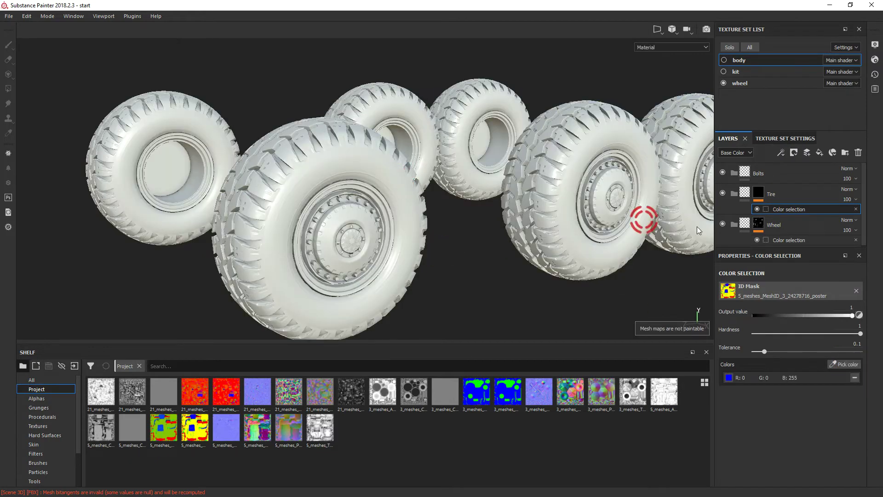
# - Add a color-selection mask to the Bolts folder picking the red ID area
pyautogui.click(780, 173)
pyautogui.rightClick(780, 173)
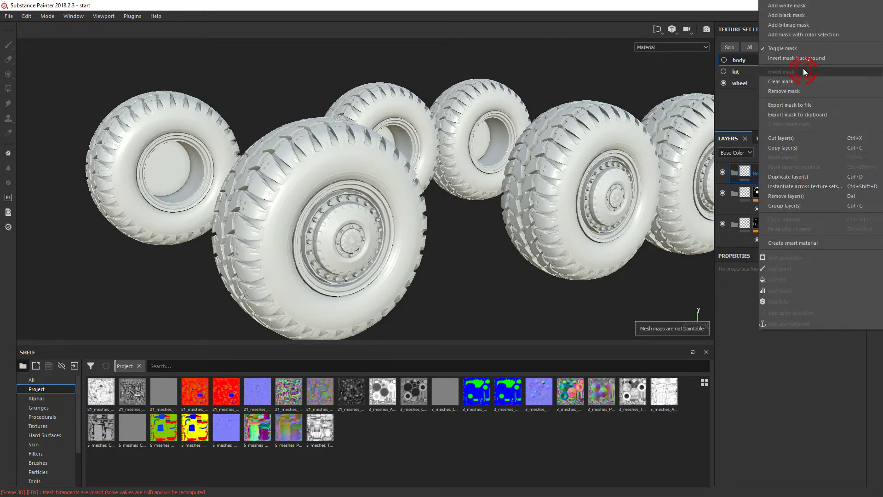
pyautogui.click(815, 36)
pyautogui.click(847, 364)
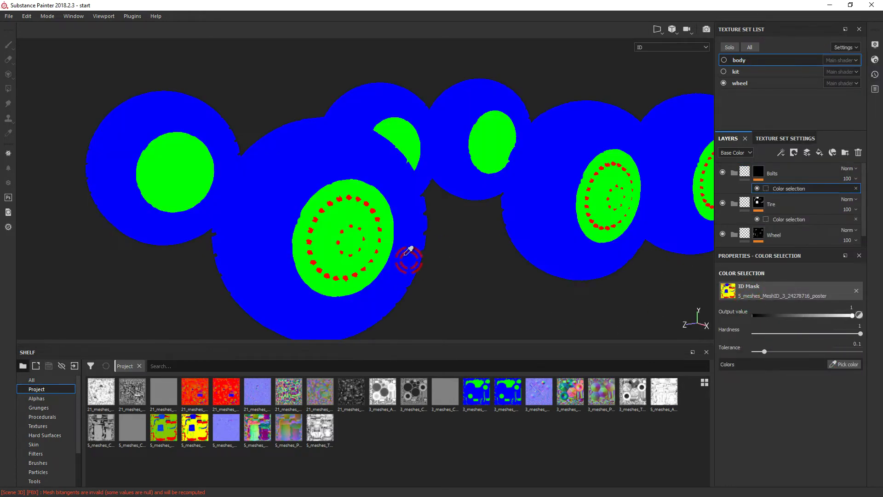
pyautogui.click(375, 206)
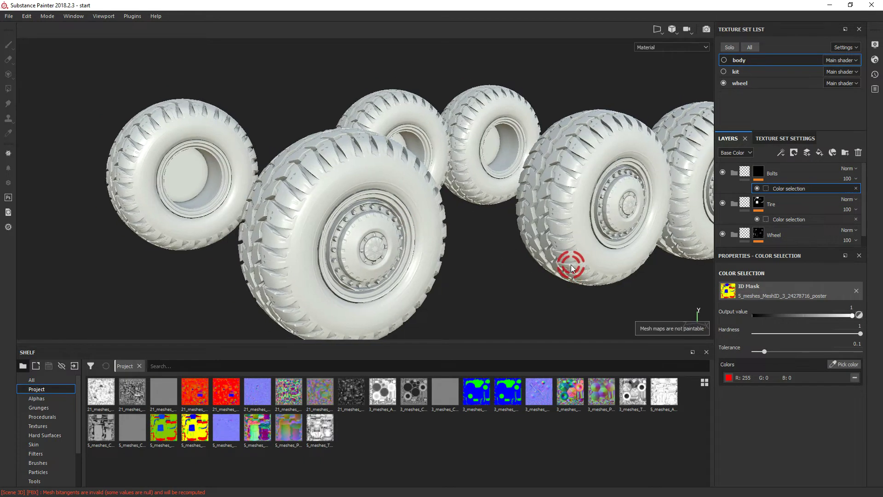
pyautogui.click(745, 173)
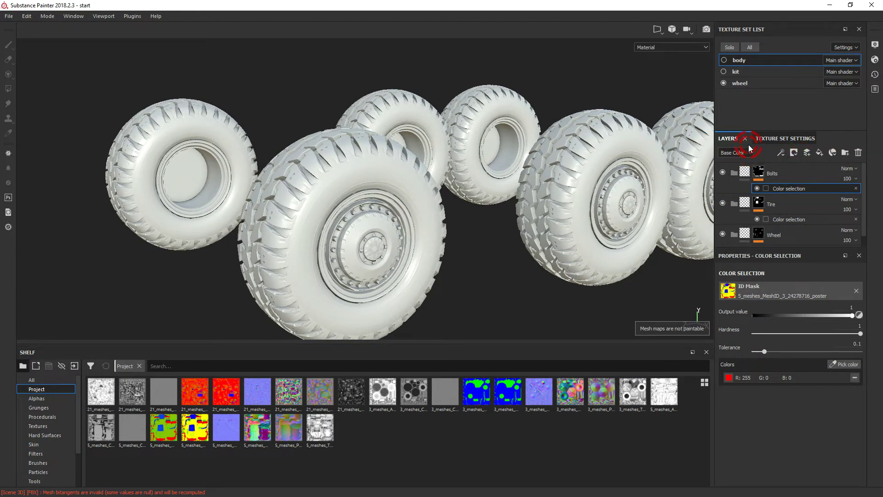
pyautogui.click(748, 175)
pyautogui.click(760, 174)
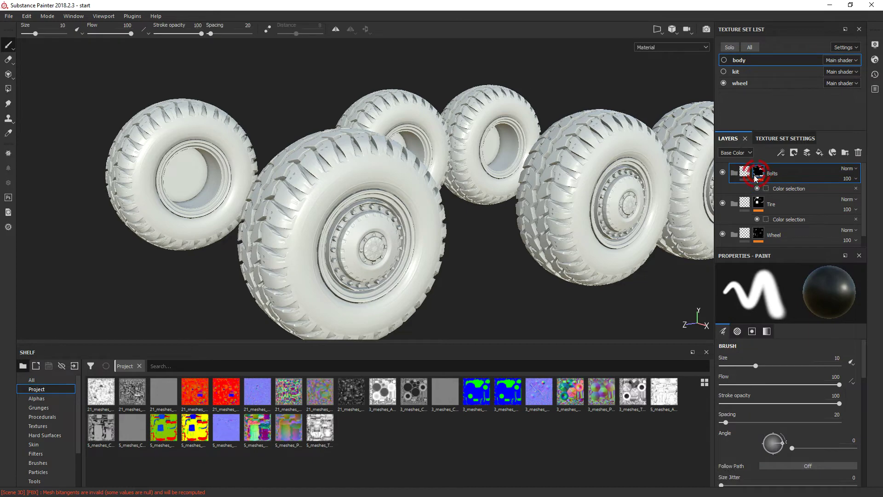
pyautogui.moveTo(603, 235)
pyautogui.keyDown('alt'); pyautogui.mouseDown()
pyautogui.moveTo(562, 271)
pyautogui.moveTo(572, 279)
pyautogui.moveTo(547, 269)
pyautogui.mouseUp(); pyautogui.keyUp('alt')
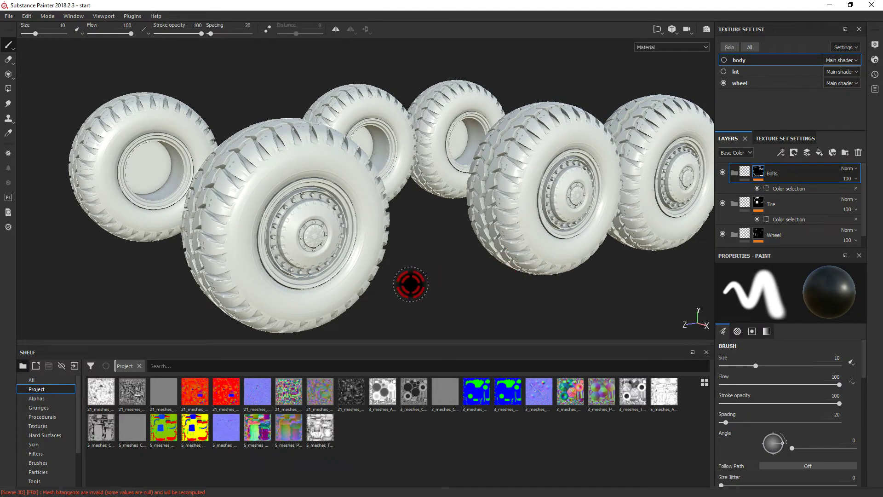
# - Search smart materials for 'rubber' and place Rubber Tire Dirty inside the Tire folder
pyautogui.scroll(-2, 63, 464)
pyautogui.click(55, 455)
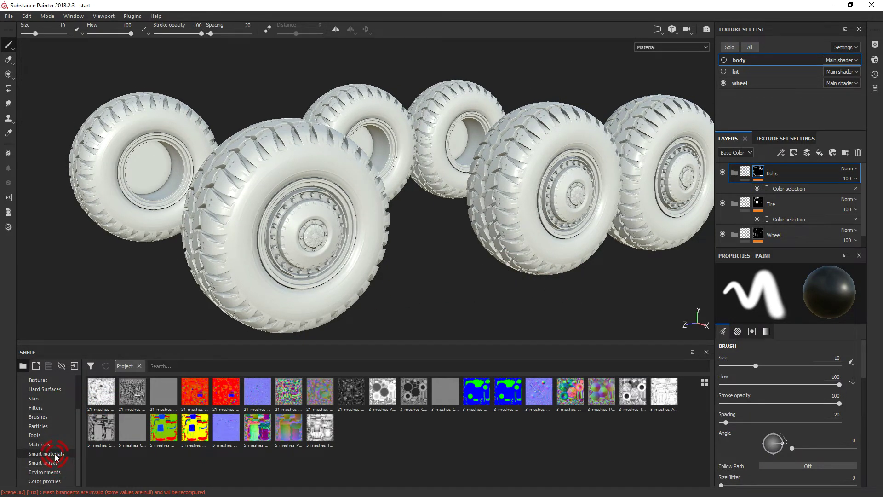
pyautogui.click(207, 375)
pyautogui.click(193, 366)
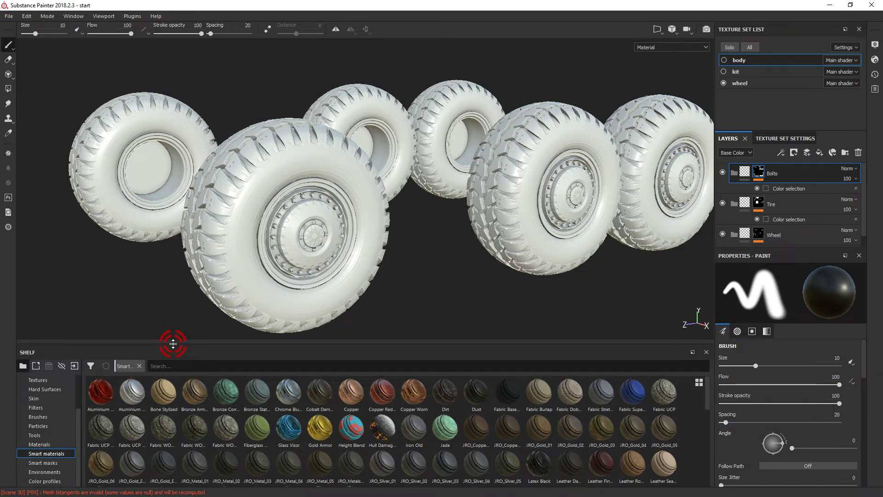
pyautogui.click(186, 399)
pyautogui.write('rubber')
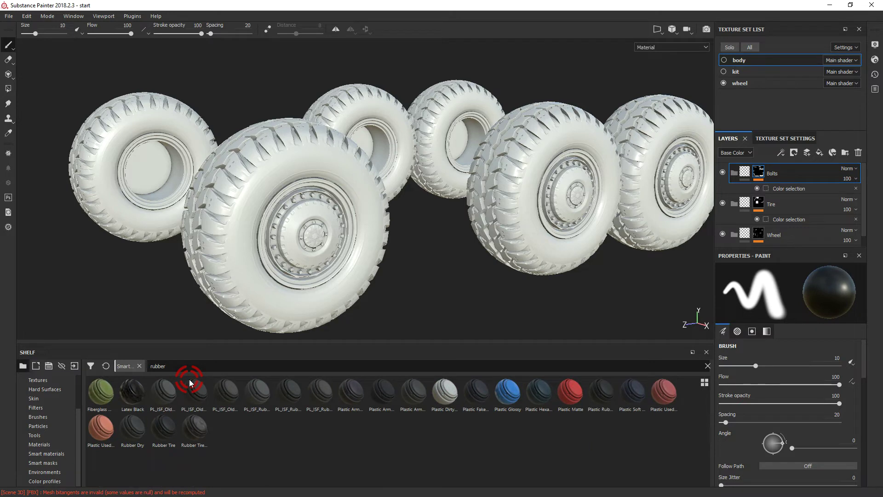
pyautogui.moveTo(195, 428); pyautogui.dragTo(784, 202)
pyautogui.click(215, 366)
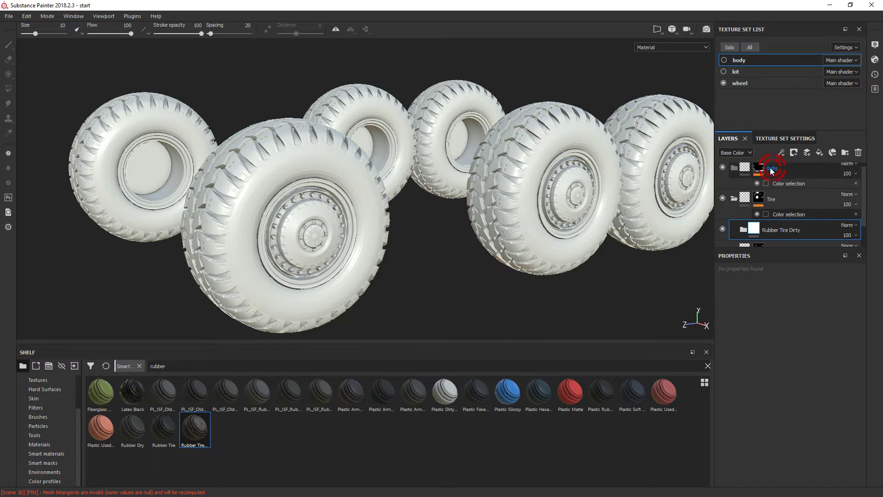
# - Move the Bolts, Tire and Wheel folders into the wheel texture set's layer stack
pyautogui.scroll(1, 779, 240)
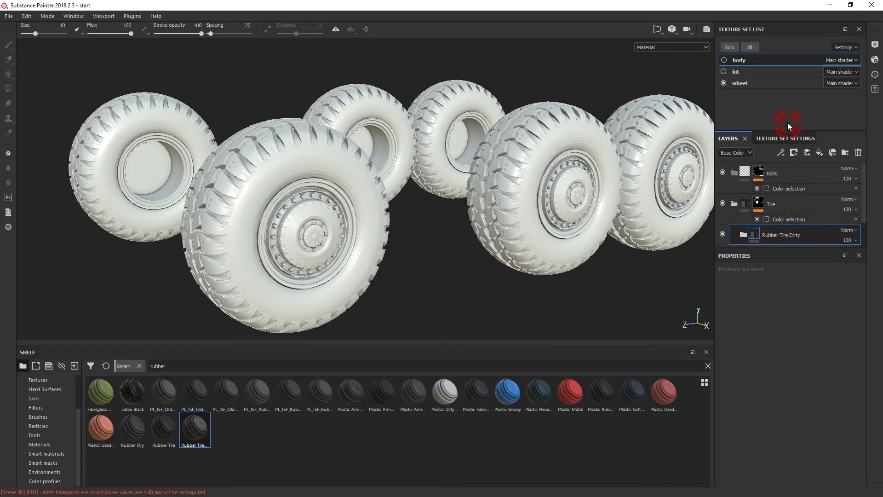
pyautogui.scroll(-2, 788, 181)
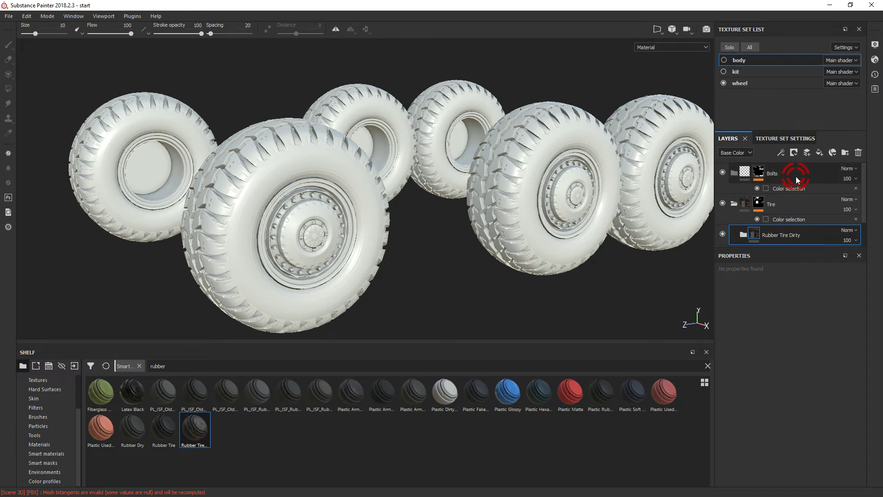
pyautogui.click(802, 188)
pyautogui.keyDown('shift'); pyautogui.click(807, 229); pyautogui.keyUp('shift')
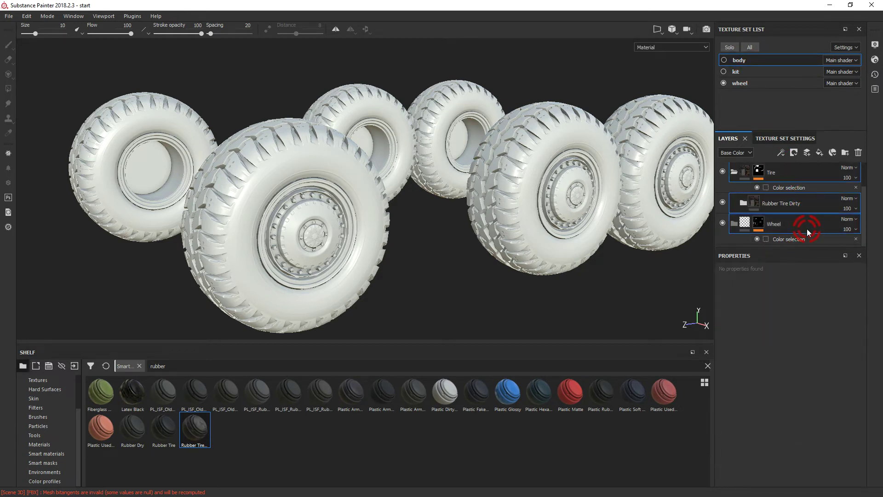
pyautogui.moveTo(807, 228)
pyautogui.mouseDown()
pyautogui.moveTo(806, 109)
pyautogui.moveTo(785, 78)
pyautogui.moveTo(783, 94)
pyautogui.moveTo(782, 85)
pyautogui.mouseUp()
pyautogui.click(788, 151)
pyautogui.click(799, 173)
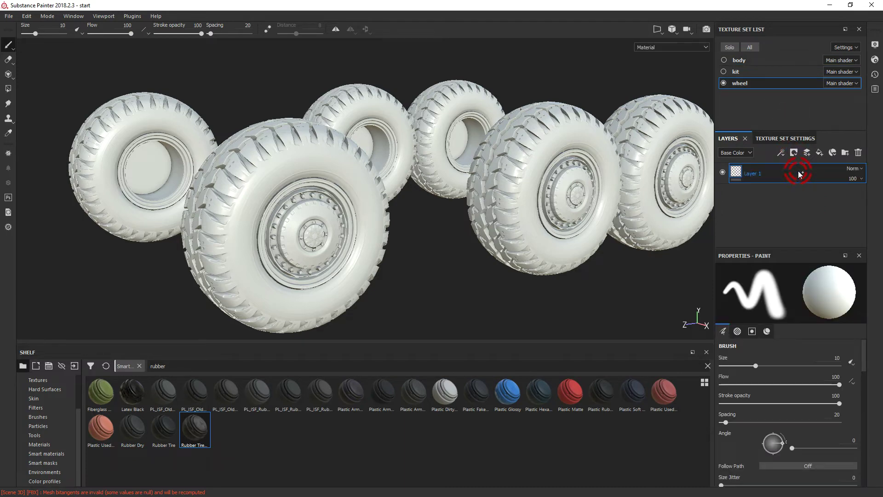
pyautogui.hotkey('ctrl', 'v')
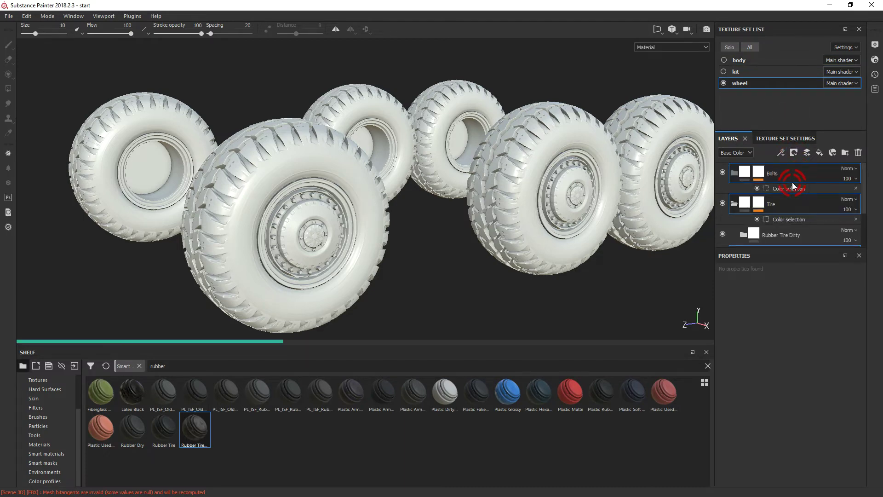
# - Delete the leftover Layer 1 from the wheel texture set
pyautogui.click(782, 203)
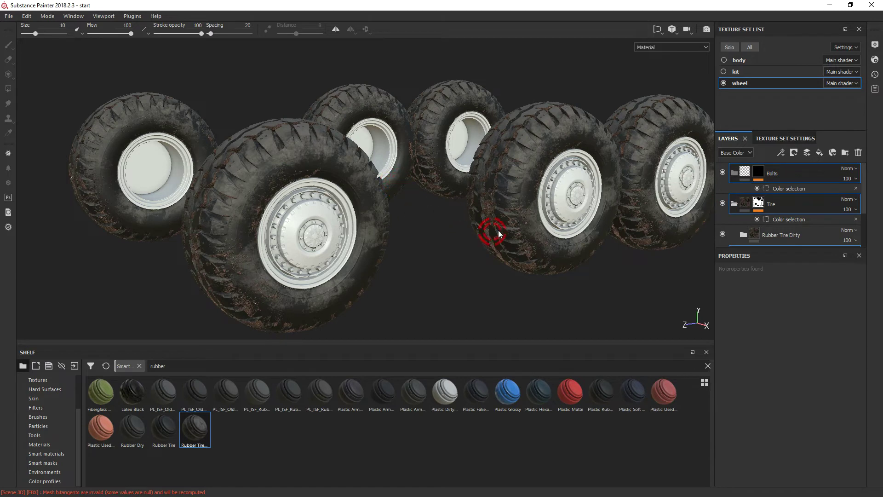
pyautogui.keyDown('alt'); pyautogui.moveTo(499, 234); pyautogui.dragTo(523, 221); pyautogui.keyUp('alt')
pyautogui.scroll(-2, 788, 240)
pyautogui.click(793, 237)
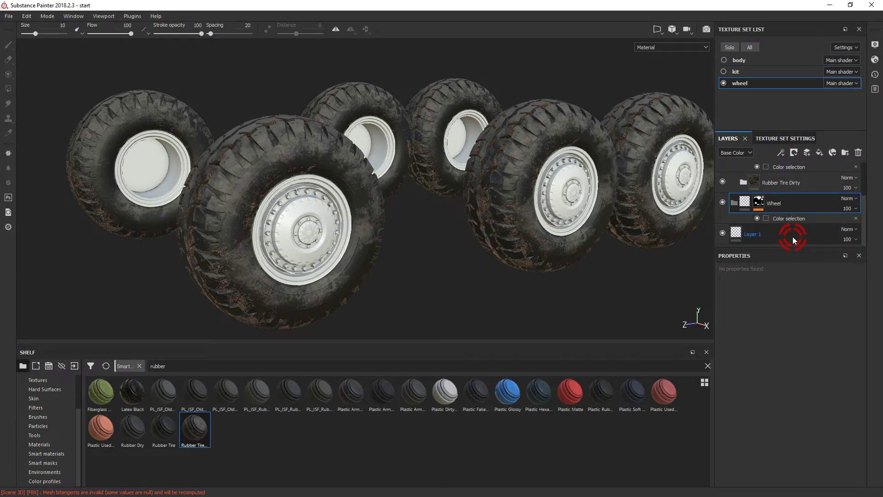
pyautogui.press('Delete')
pyautogui.click(188, 366)
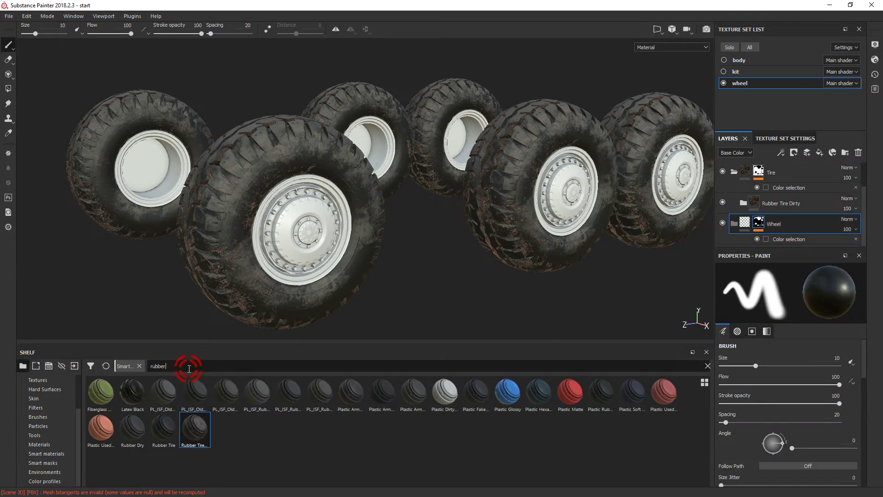
# - Search the Shelf for 'metal' and apply a yellow PL_ISF_Old painted-metal material to the Wheel layer
pyautogui.hotkey('ctrl', 'a')
pyautogui.write('m')
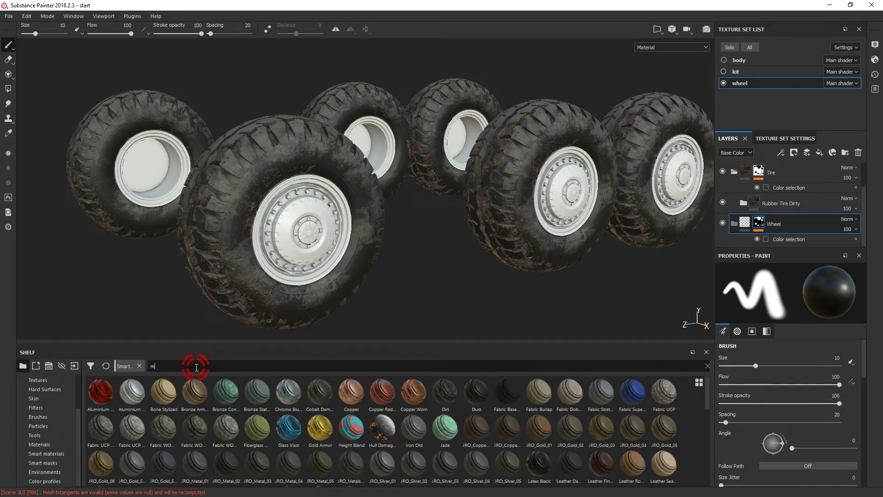
pyautogui.write('etal')
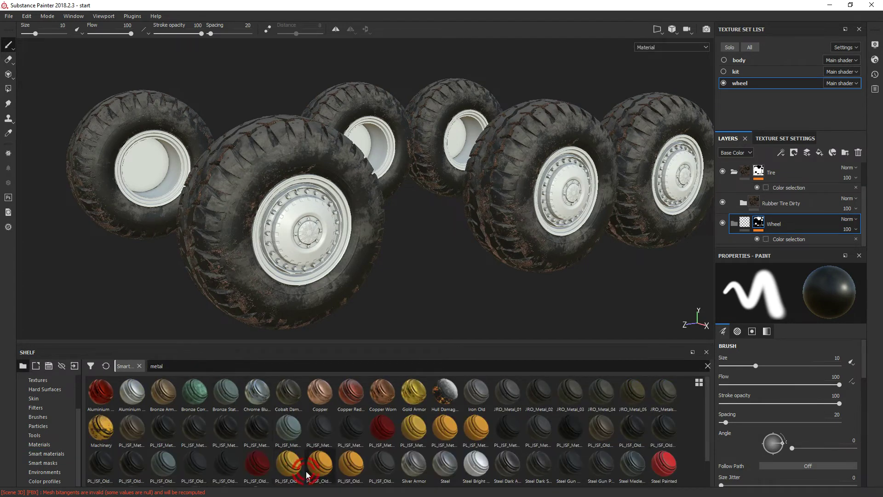
pyautogui.click(289, 464)
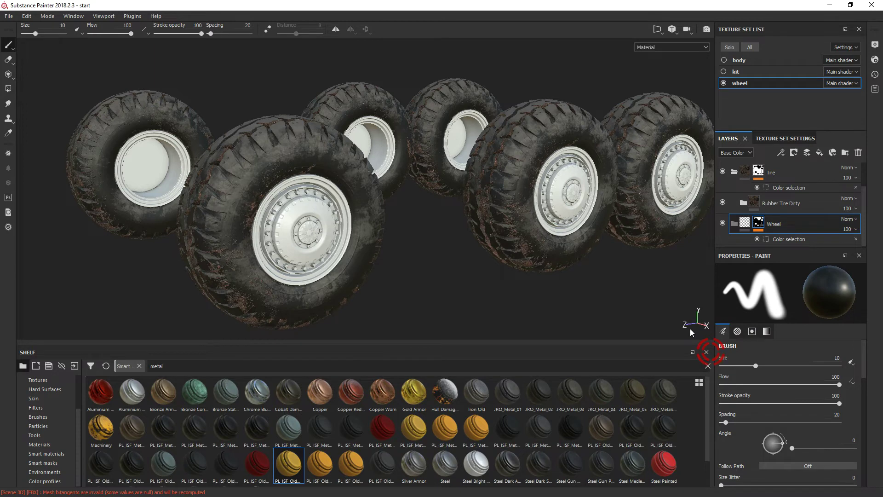
pyautogui.click(758, 224)
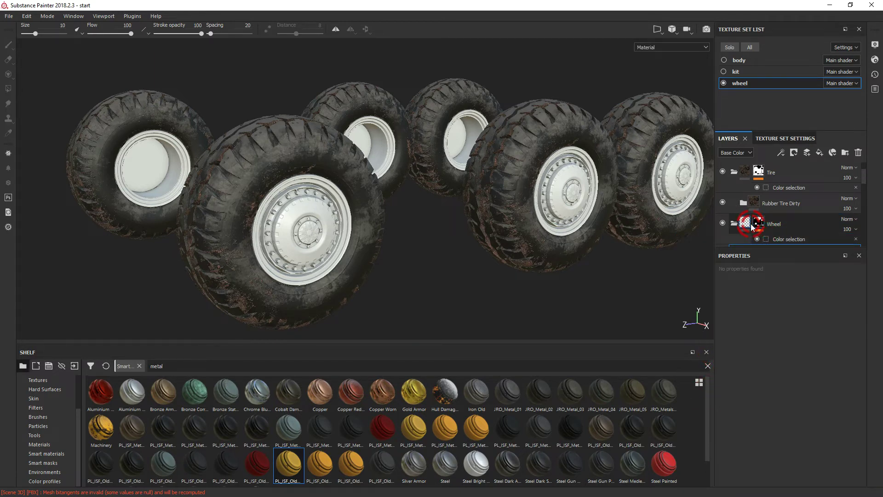
# - Add a PL_ISF_MetalPainted10 material layer below the Bolts layer and inspect the wheels
pyautogui.click(777, 205)
pyautogui.scroll(1, 777, 205)
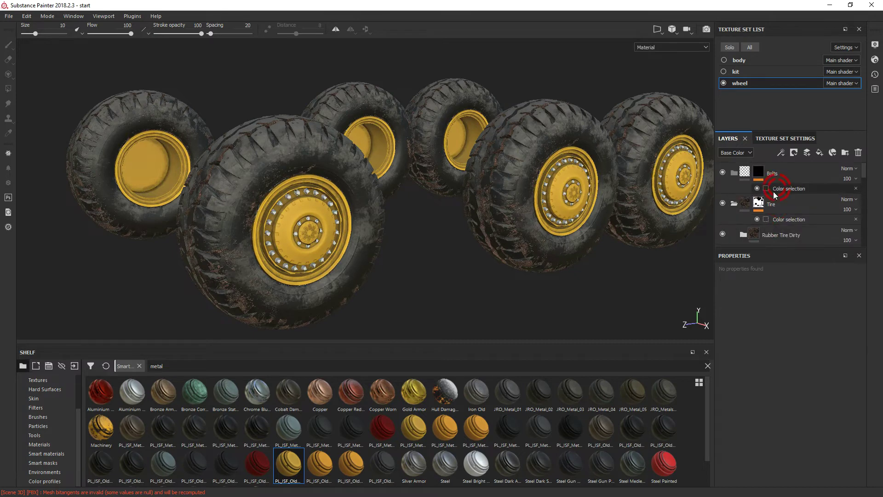
pyautogui.moveTo(413, 406); pyautogui.dragTo(419, 402)
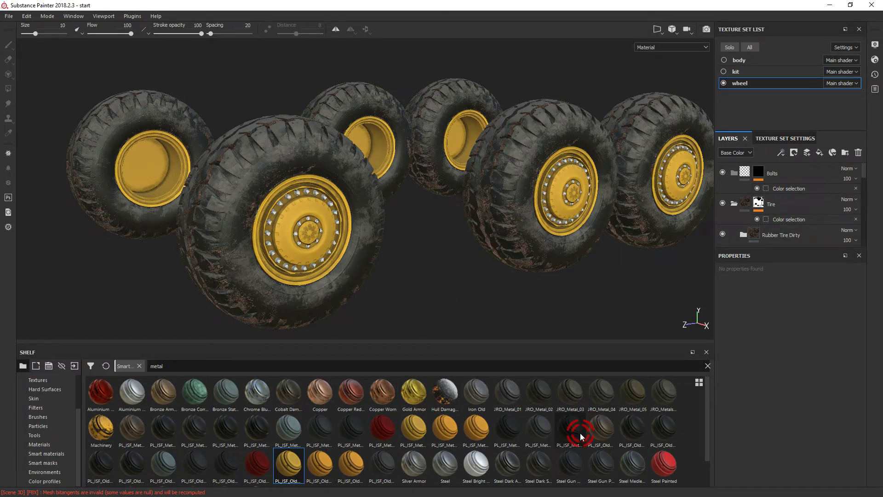
pyautogui.moveTo(581, 433); pyautogui.dragTo(784, 174)
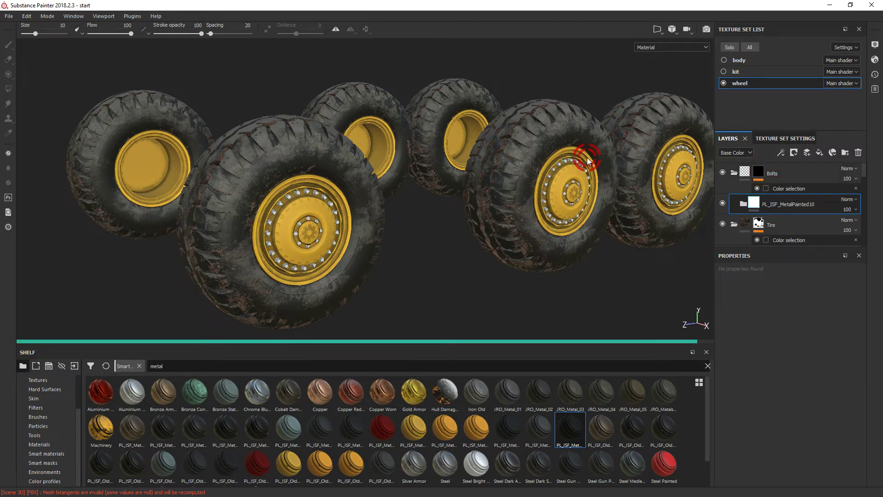
pyautogui.keyDown('alt'); pyautogui.moveTo(519, 279); pyautogui.dragTo(564, 234); pyautogui.keyUp('alt')
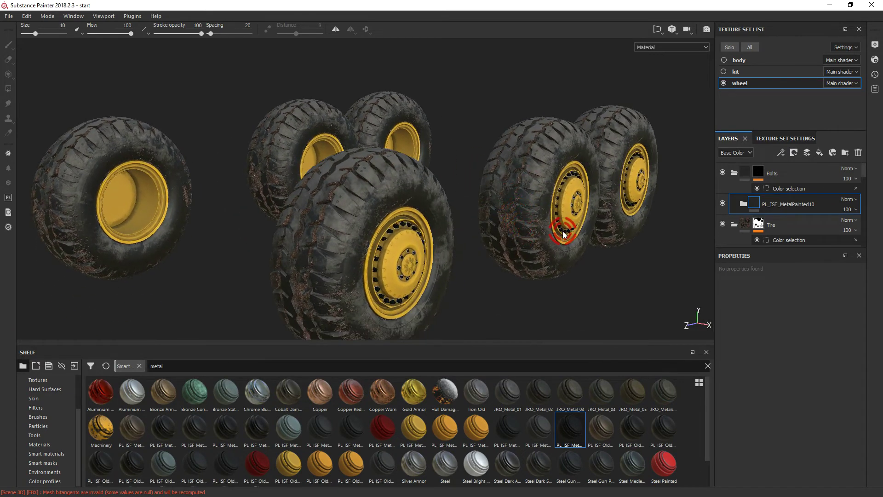
# - Switch to the UTAPC project, close the Export document dialog, and orbit around the textured APC
pyautogui.hotkey('alt', 'Tab')
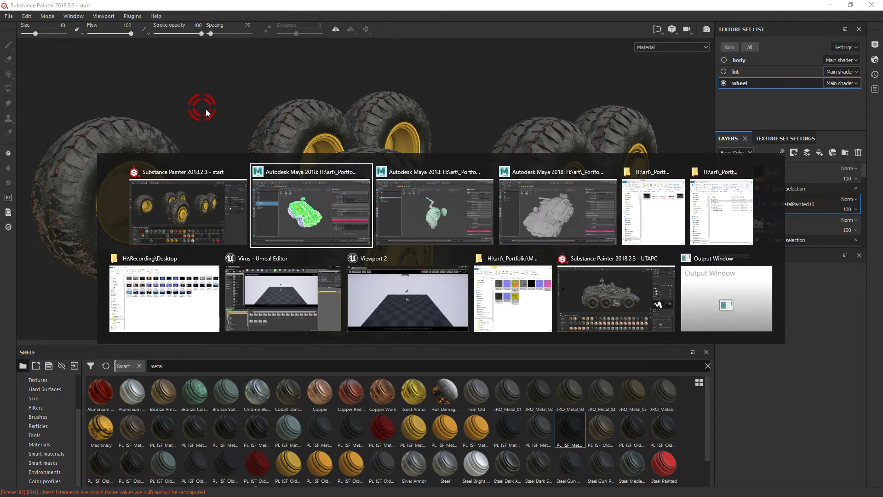
pyautogui.click(600, 288)
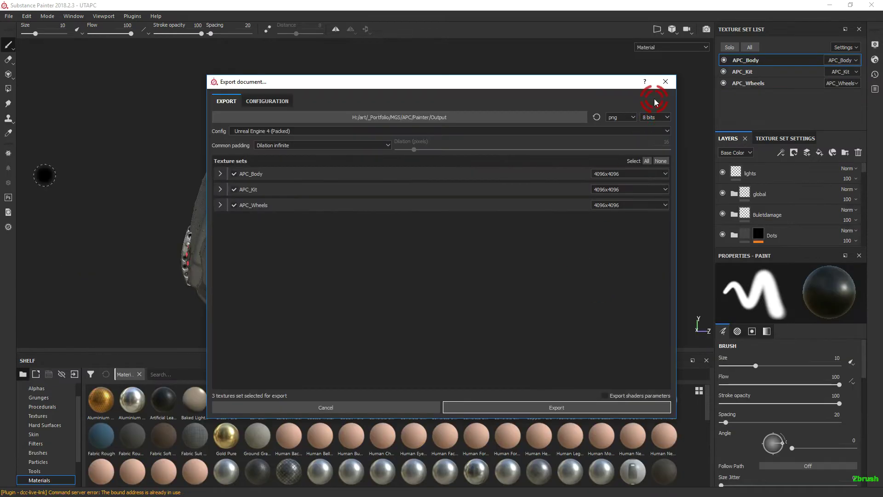
pyautogui.click(665, 83)
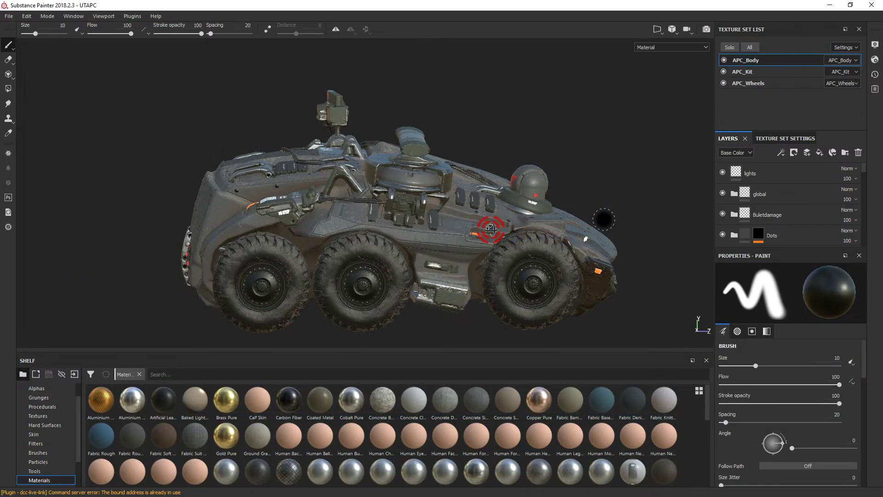
pyautogui.keyDown('alt'); pyautogui.moveTo(489, 227); pyautogui.dragTo(261, 182); pyautogui.keyUp('alt')
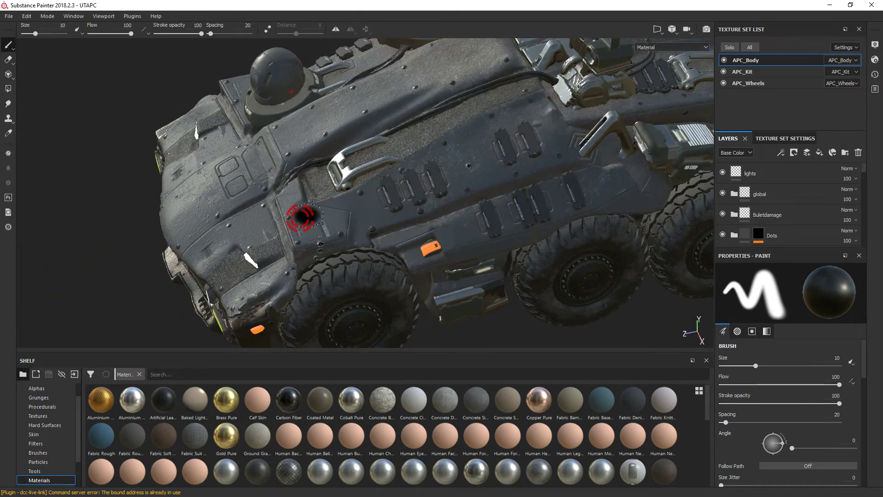
pyautogui.moveTo(186, 214)
pyautogui.keyDown('alt'); pyautogui.mouseDown()
pyautogui.moveTo(452, 193)
pyautogui.moveTo(402, 236)
pyautogui.moveTo(510, 244)
pyautogui.moveTo(518, 213)
pyautogui.moveTo(479, 191)
pyautogui.moveTo(374, 201)
pyautogui.moveTo(660, 162)
pyautogui.moveTo(499, 259)
pyautogui.moveTo(552, 177)
pyautogui.moveTo(490, 260)
pyautogui.mouseUp(); pyautogui.keyUp('alt')
pyautogui.moveTo(497, 219)
pyautogui.keyDown('alt'); pyautogui.mouseDown()
pyautogui.moveTo(511, 240)
pyautogui.moveTo(499, 199)
pyautogui.moveTo(542, 243)
pyautogui.moveTo(572, 198)
pyautogui.moveTo(528, 193)
pyautogui.moveTo(485, 280)
pyautogui.moveTo(418, 250)
pyautogui.moveTo(442, 230)
pyautogui.moveTo(388, 221)
pyautogui.moveTo(263, 237)
pyautogui.moveTo(316, 237)
pyautogui.moveTo(396, 211)
pyautogui.moveTo(424, 233)
pyautogui.moveTo(444, 233)
pyautogui.mouseUp(); pyautogui.keyUp('alt')
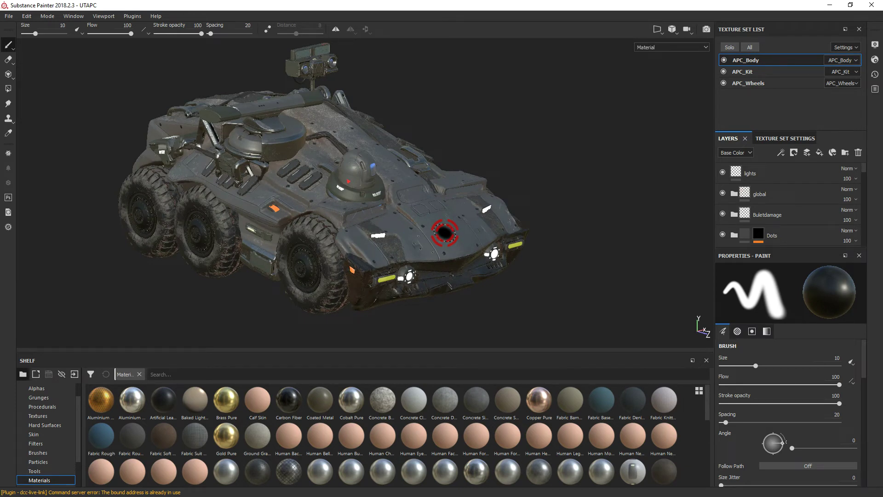
pyautogui.moveTo(290, 218)
pyautogui.keyDown('alt'); pyautogui.mouseDown()
pyautogui.moveTo(365, 217)
pyautogui.moveTo(476, 249)
pyautogui.moveTo(465, 266)
pyautogui.moveTo(458, 256)
pyautogui.moveTo(502, 260)
pyautogui.moveTo(466, 254)
pyautogui.mouseUp(); pyautogui.keyUp('alt')
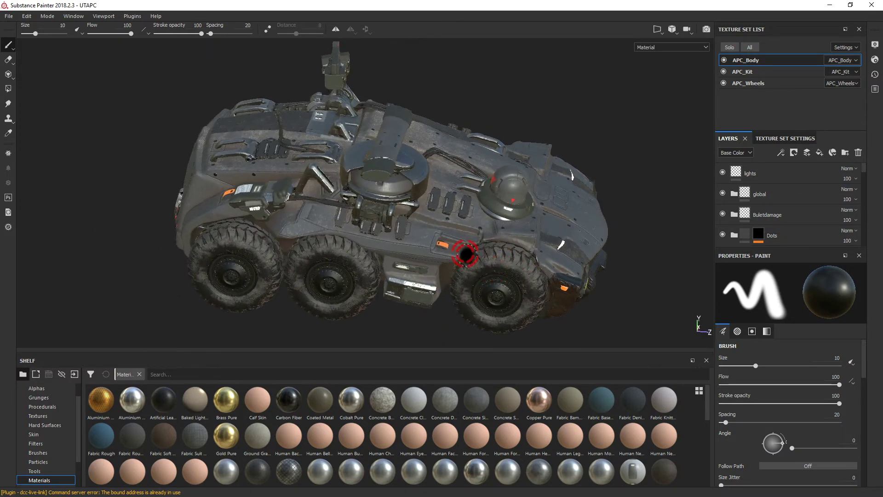
pyautogui.click(8, 18)
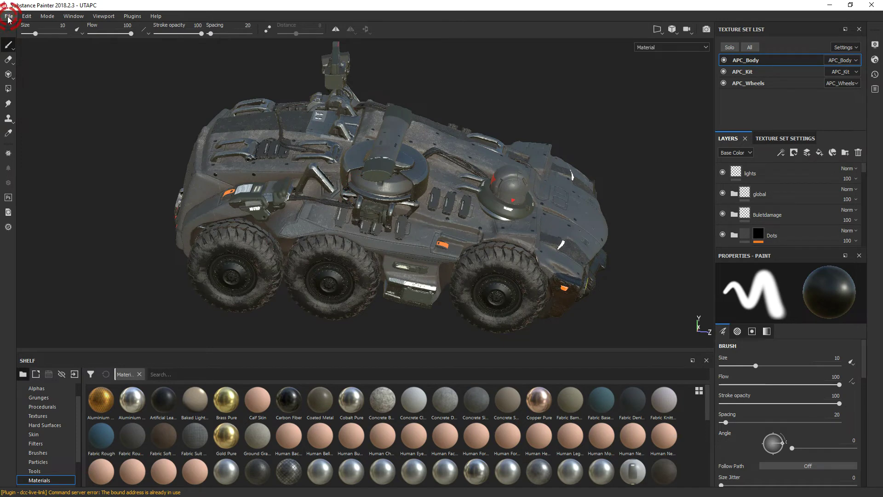
# - In Export Textures, keep the export path and png format, with the Unreal Engine 4 (Packed) config
pyautogui.click(43, 177)
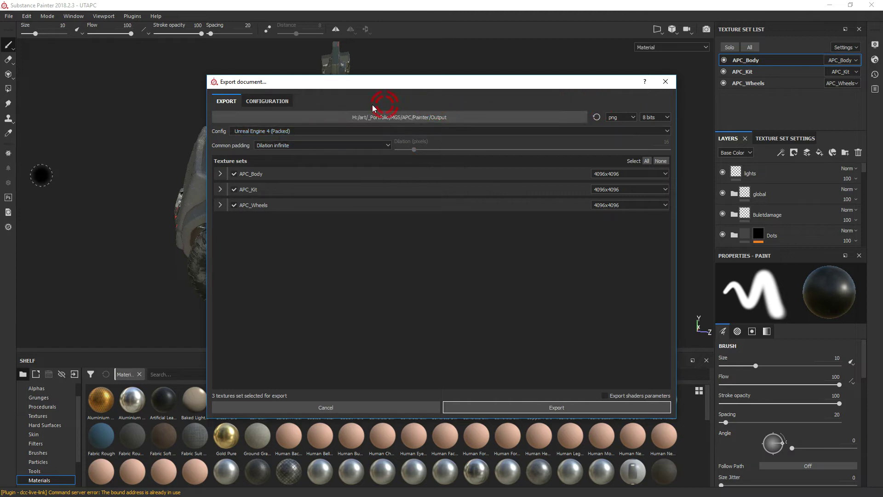
pyautogui.click(346, 117)
pyautogui.click(651, 106)
pyautogui.click(617, 142)
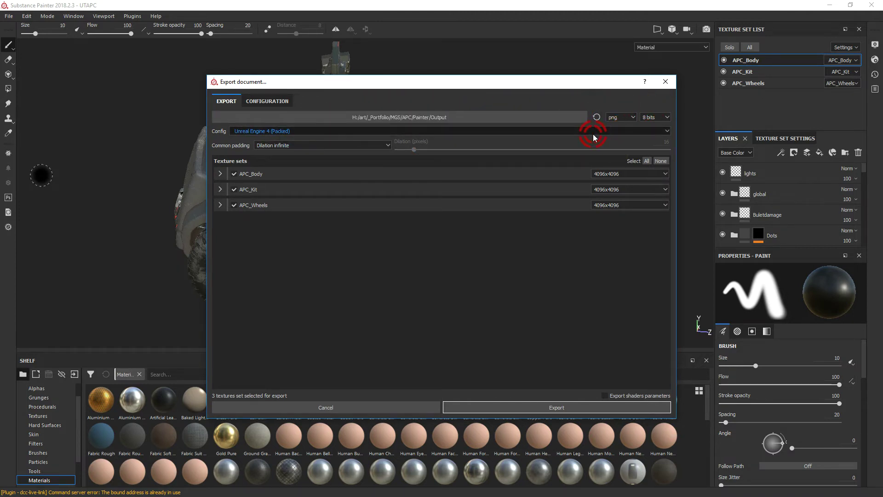
pyautogui.click(414, 87)
pyautogui.click(228, 147)
pyautogui.click(249, 132)
pyautogui.click(298, 124)
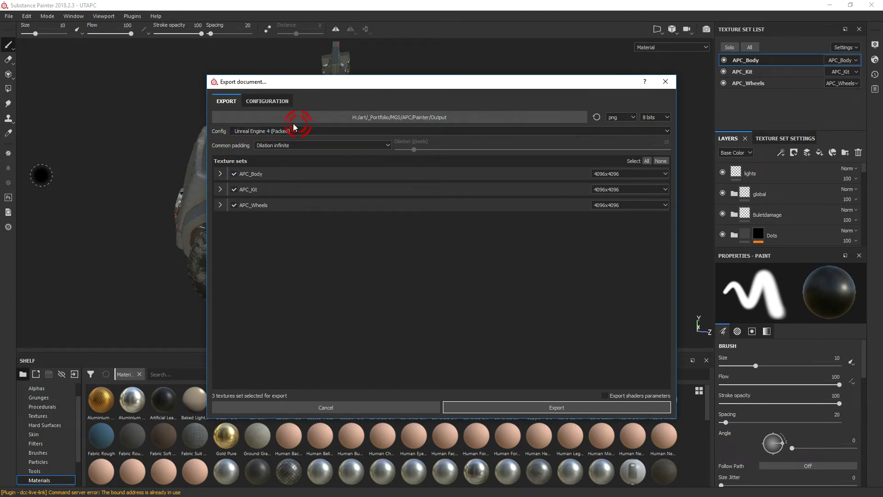
pyautogui.click(254, 133)
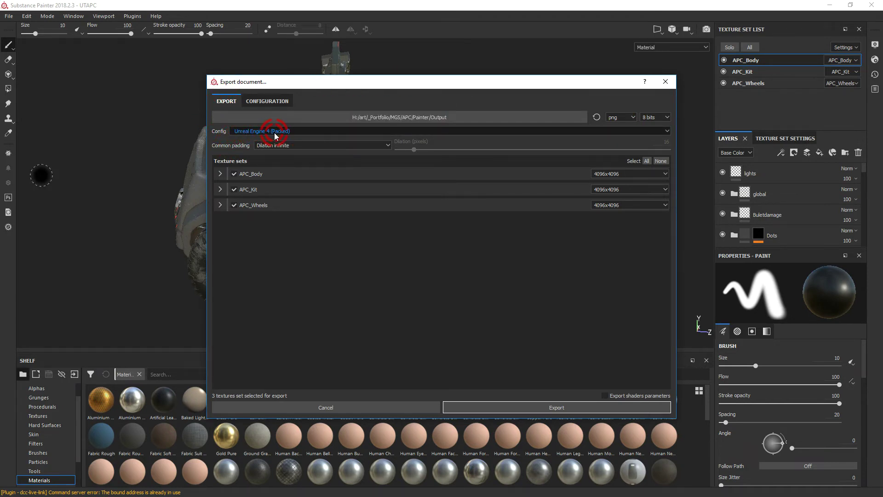
pyautogui.click(289, 178)
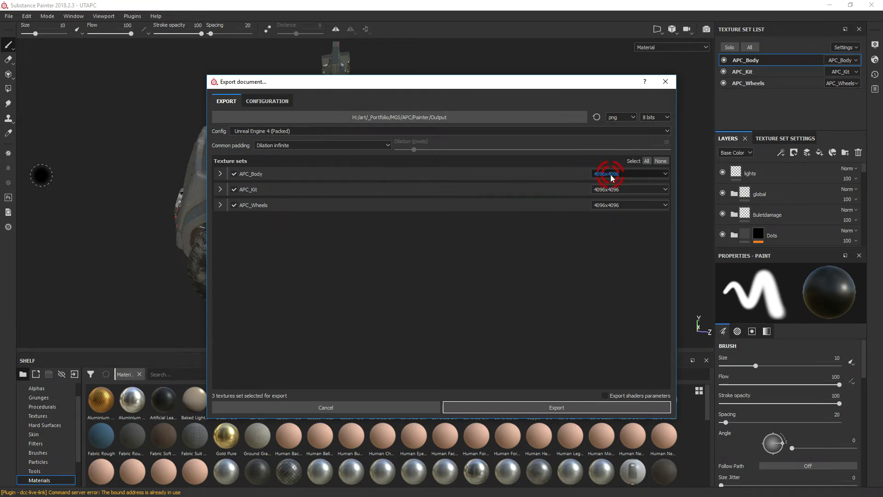
# - Keep 4096x4096 resolution and export the APC_Body, APC_Kit and APC_Wheels textures
pyautogui.click(631, 177)
pyautogui.click(630, 226)
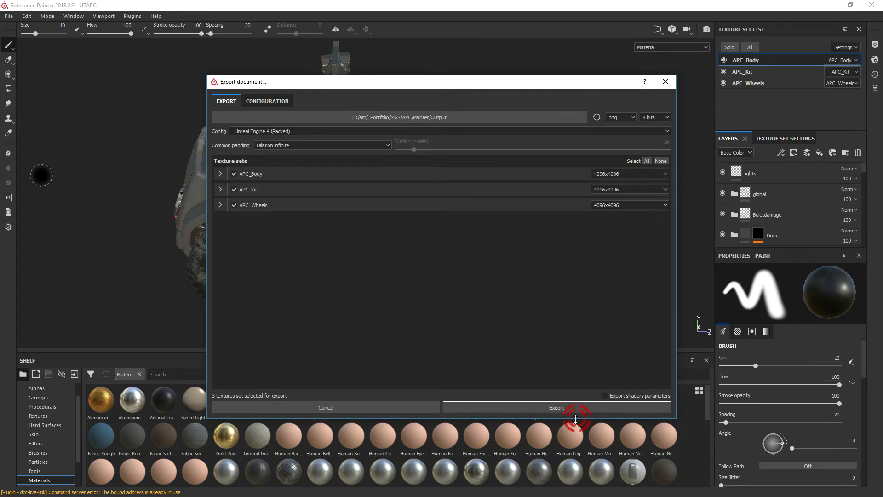
pyautogui.click(586, 390)
pyautogui.hotkey('alt', 'Tab')
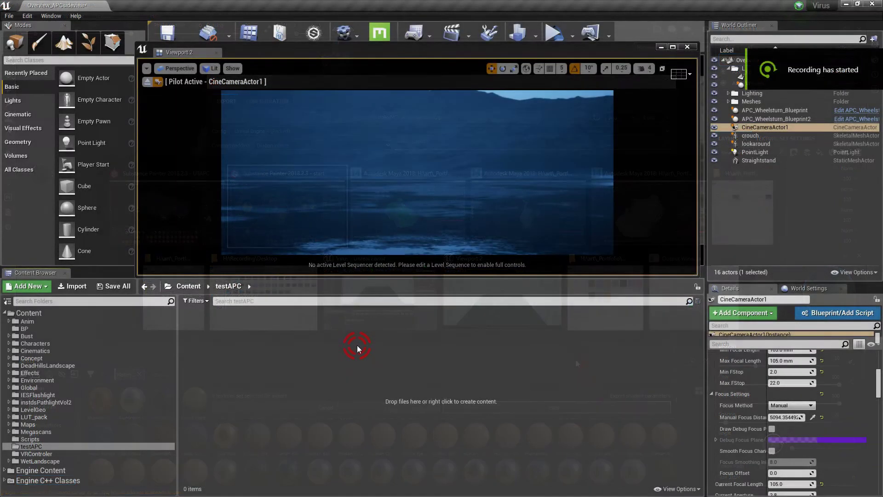
# - Add Materials, Textures and Meshes folders to testAPC with Ctrl+Shift+N, then enter Textures
pyautogui.click(357, 377)
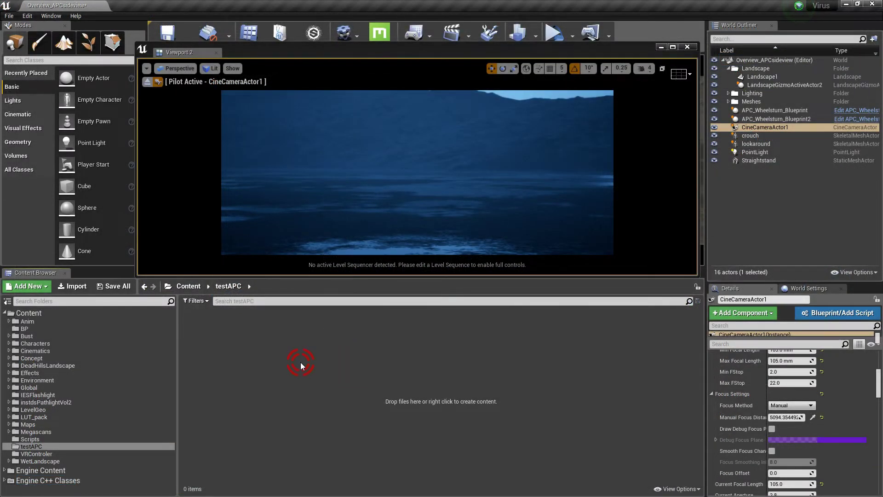
pyautogui.hotkey('ctrl', 'shift', 'n')
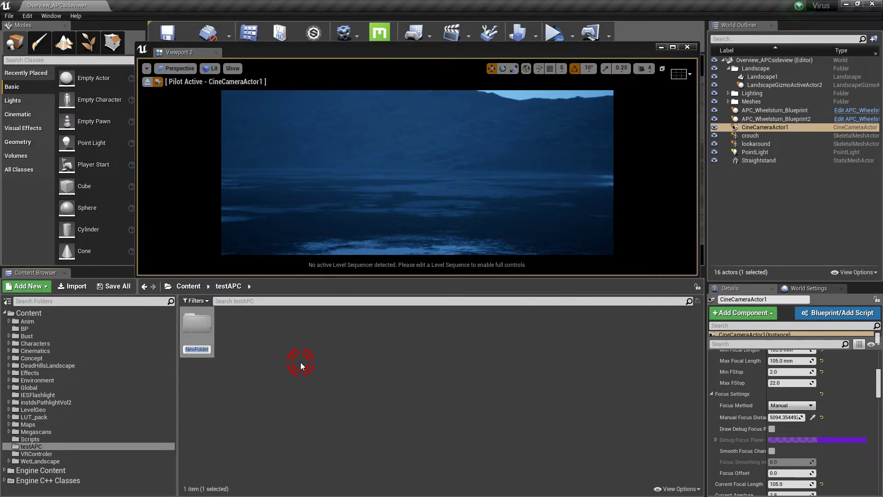
pyautogui.write('Materials')
pyautogui.press('Return')
pyautogui.hotkey('ctrl', 'shift', 'n')
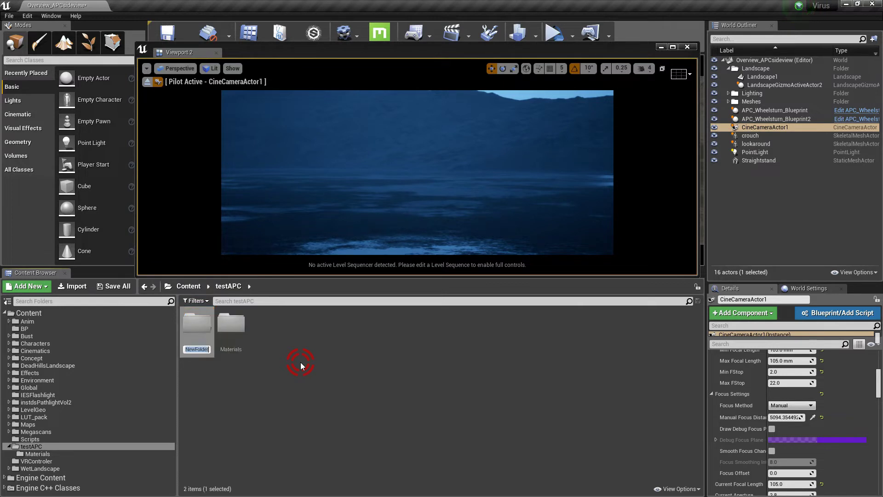
pyautogui.write('Textures')
pyautogui.press('Return')
pyautogui.hotkey('ctrl', 'shift', 'n')
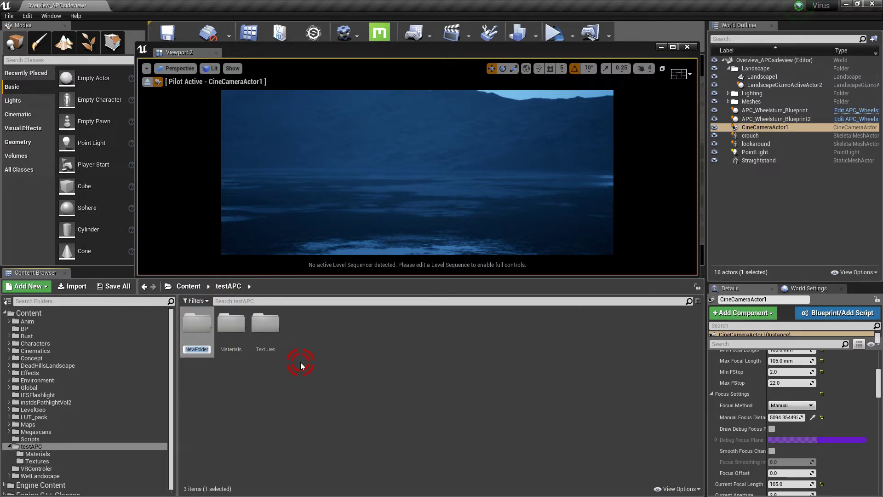
pyautogui.write('Meshes')
pyautogui.press('Return')
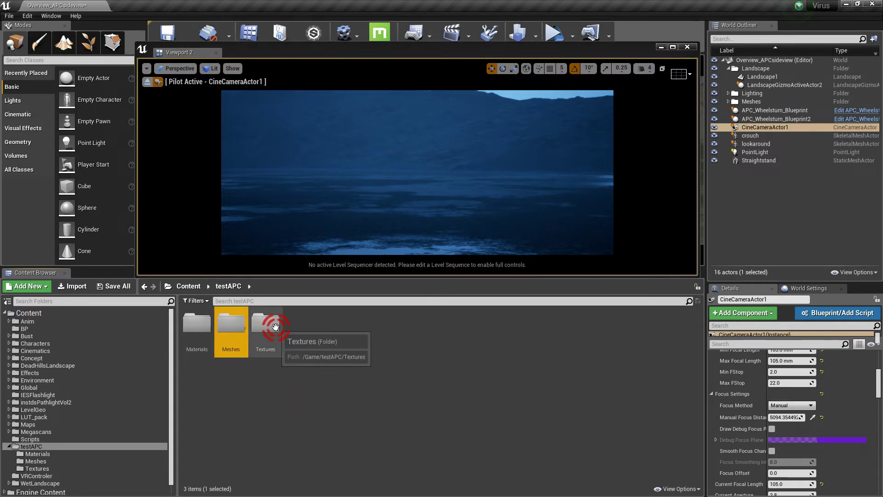
pyautogui.doubleClick(275, 327)
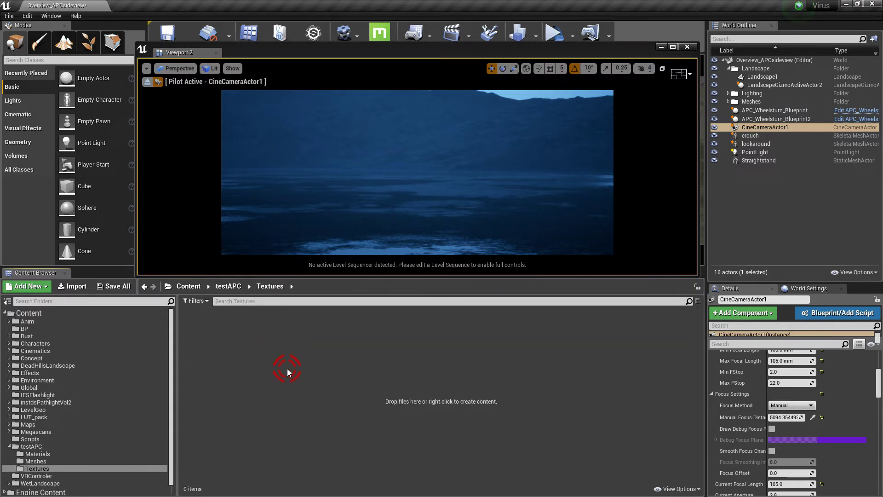
pyautogui.hotkey('alt', 'Tab')
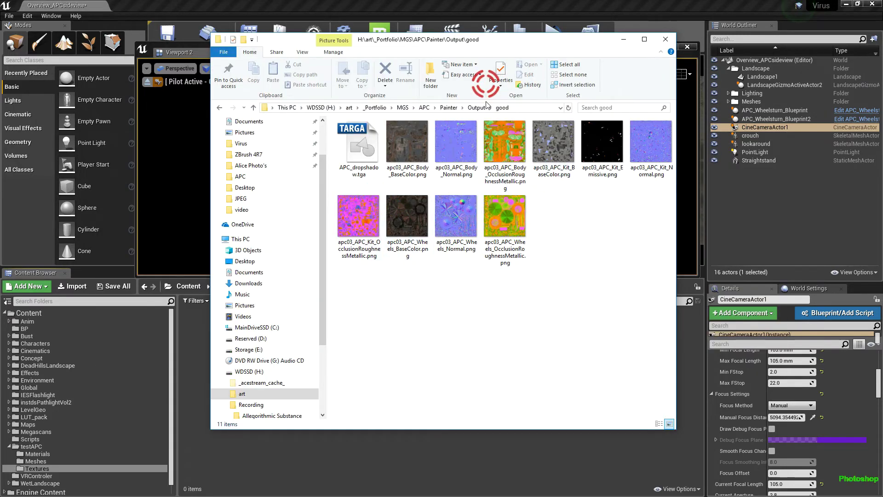
# - Drag the ten apc03 PNGs from Output/good into testAPC/Textures, then open Kit_OcclusionRoughnessMetallic
pyautogui.click(426, 145)
pyautogui.keyDown('shift'); pyautogui.click(505, 217); pyautogui.keyUp('shift')
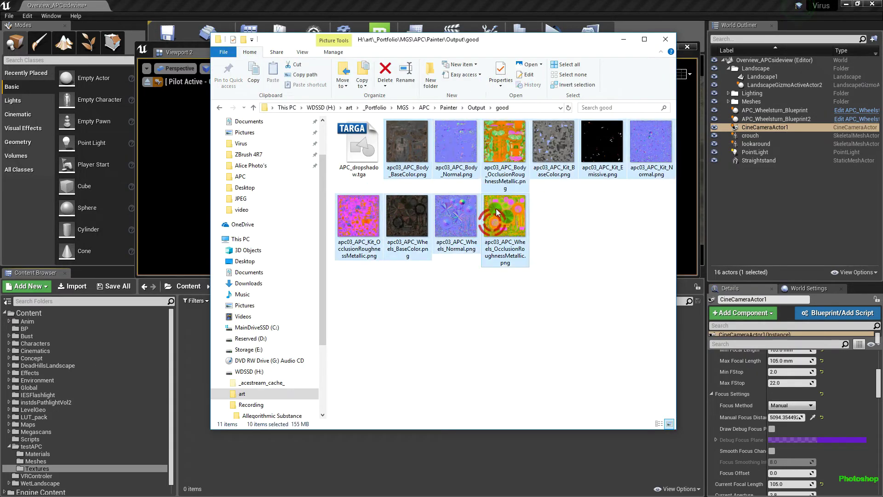
pyautogui.moveTo(510, 45); pyautogui.dragTo(729, 50)
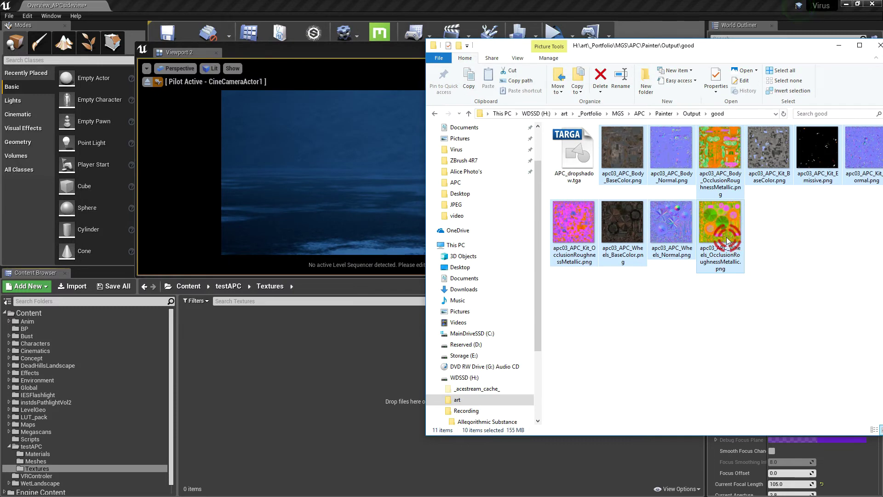
pyautogui.moveTo(720, 224); pyautogui.dragTo(301, 380)
pyautogui.moveTo(355, 371); pyautogui.dragTo(355, 370)
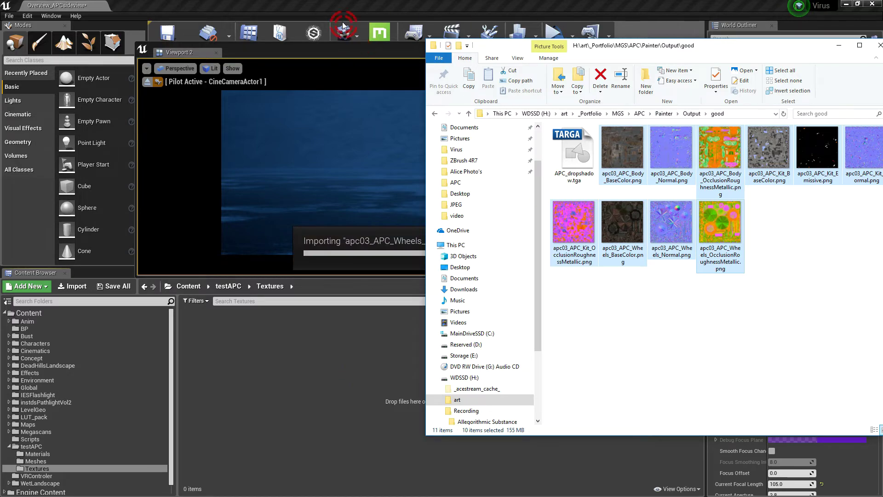
pyautogui.moveTo(716, 119); pyautogui.dragTo(715, 120)
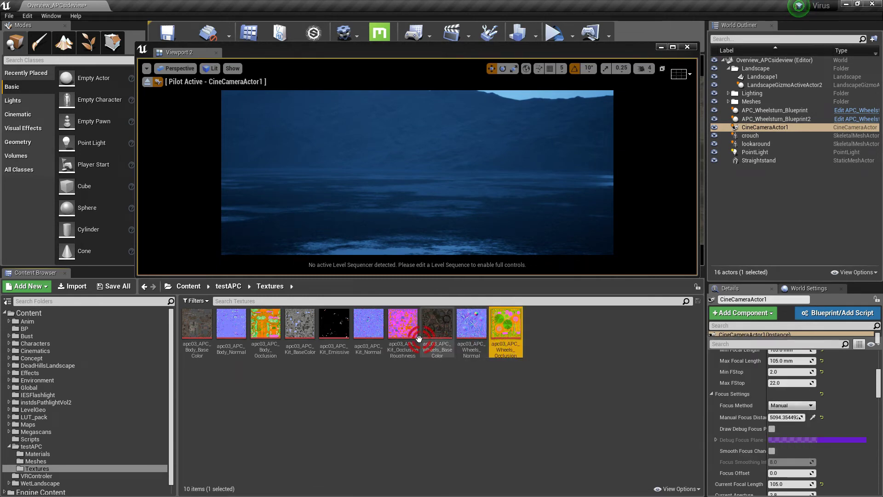
pyautogui.doubleClick(404, 330)
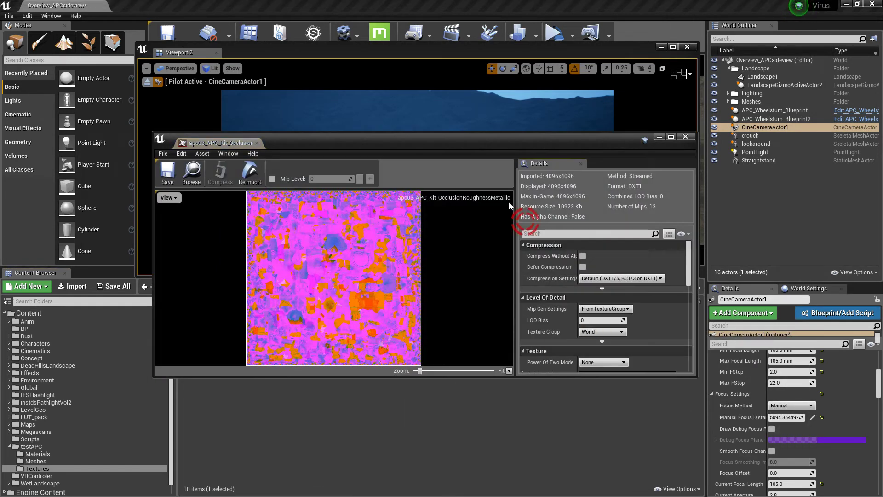
pyautogui.click(671, 136)
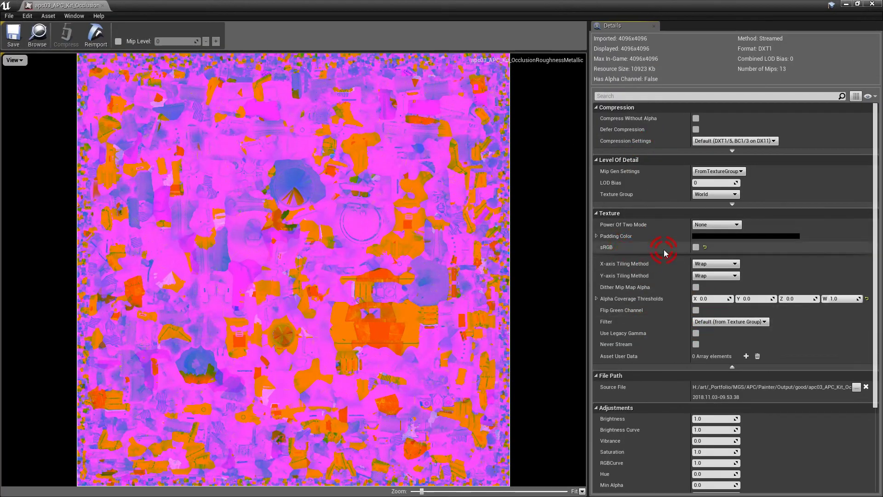
pyautogui.click(696, 248)
pyautogui.click(696, 249)
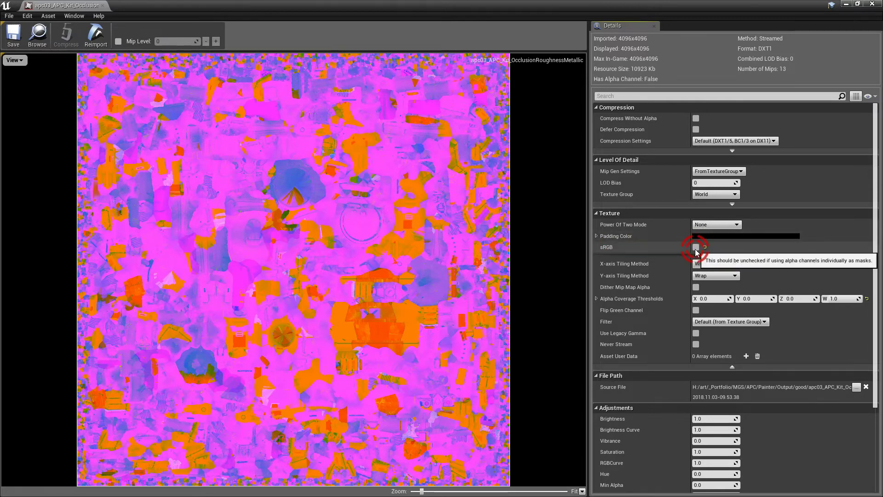
pyautogui.click(812, 49)
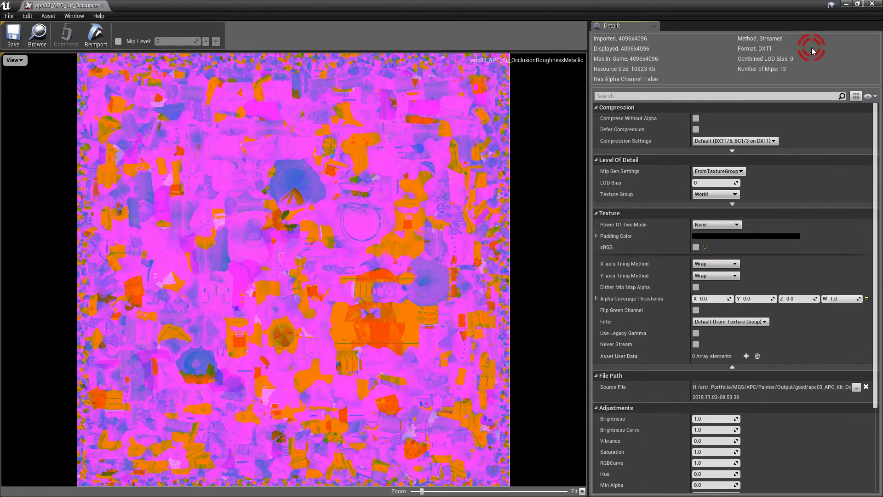
# - Close the texture editor and import apc03.fbx from the Painter folder into testAPC/Meshes
pyautogui.click(871, 6)
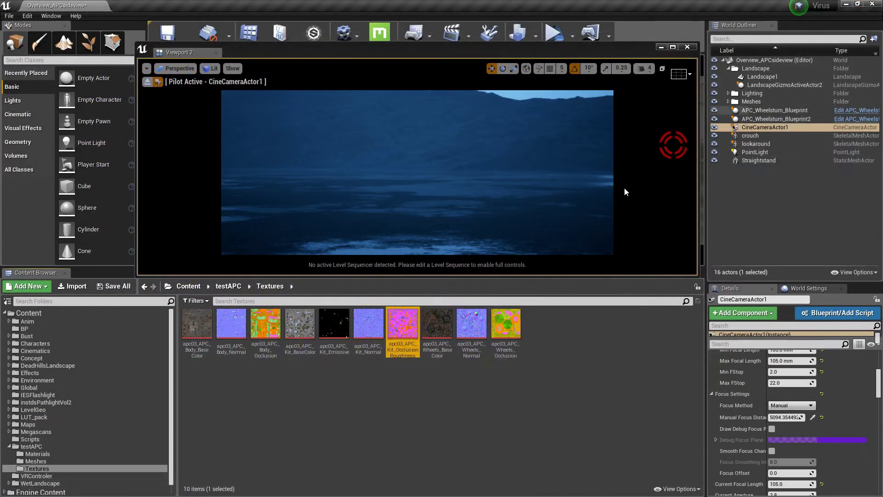
pyautogui.click(229, 288)
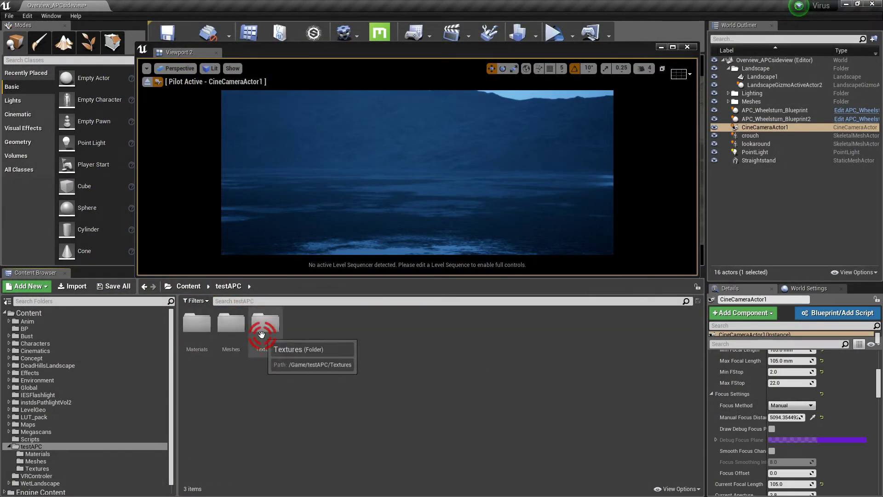
pyautogui.hotkey('alt', 'Tab')
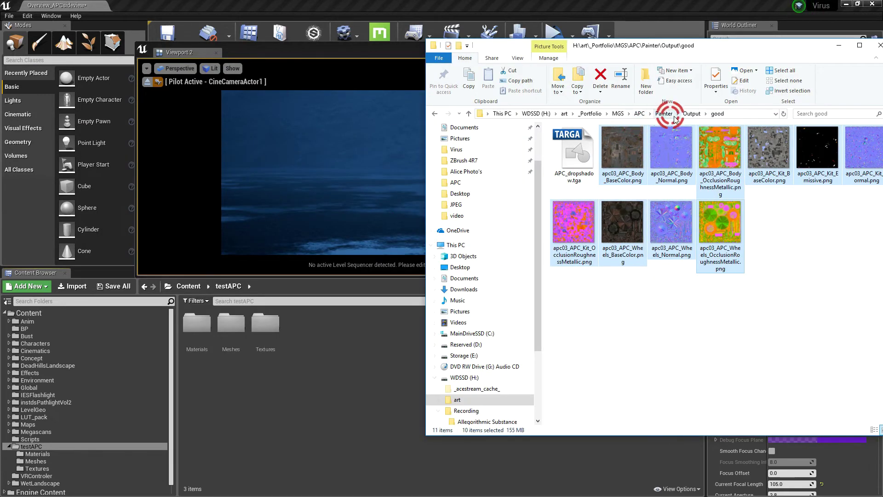
pyautogui.click(693, 114)
pyautogui.click(665, 114)
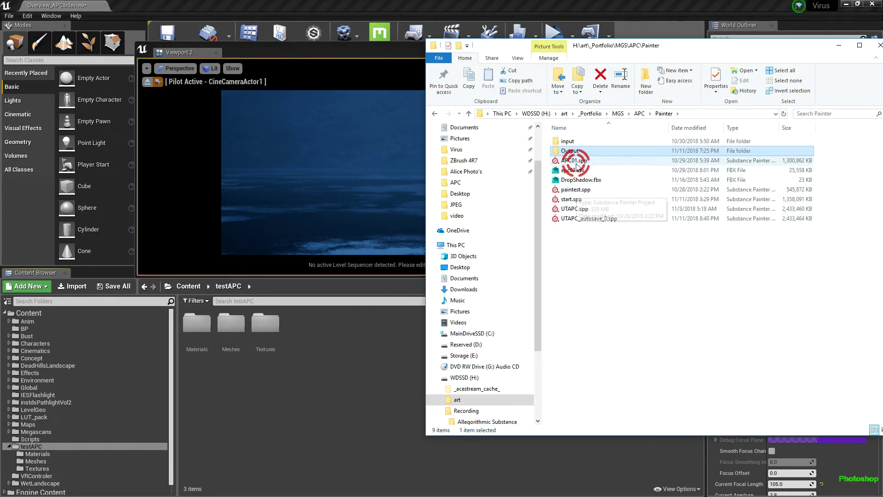
pyautogui.moveTo(574, 170); pyautogui.dragTo(231, 330)
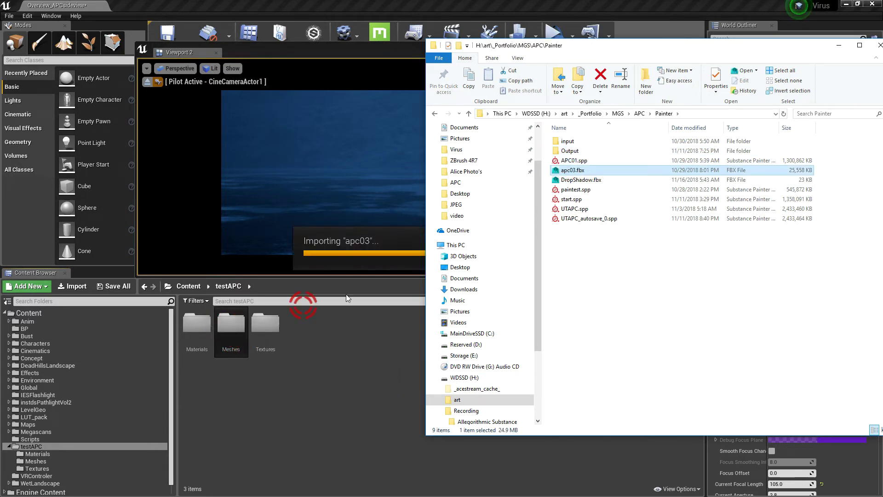
pyautogui.click(412, 82)
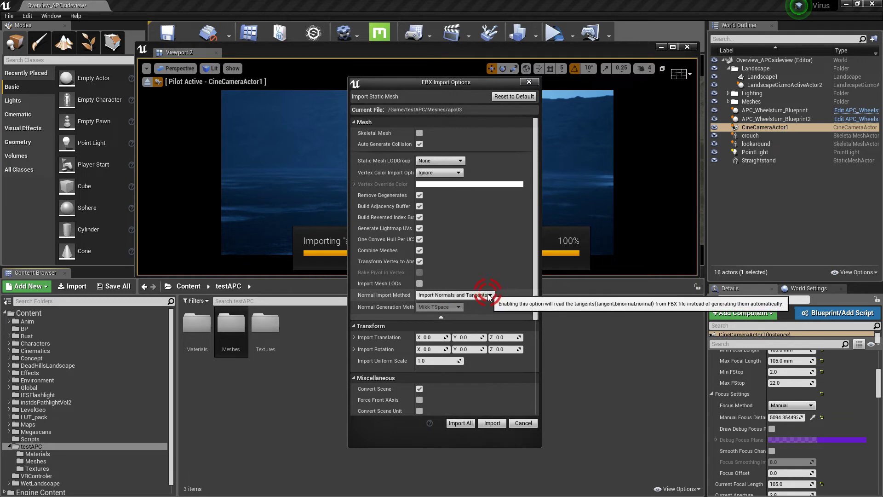
pyautogui.click(501, 423)
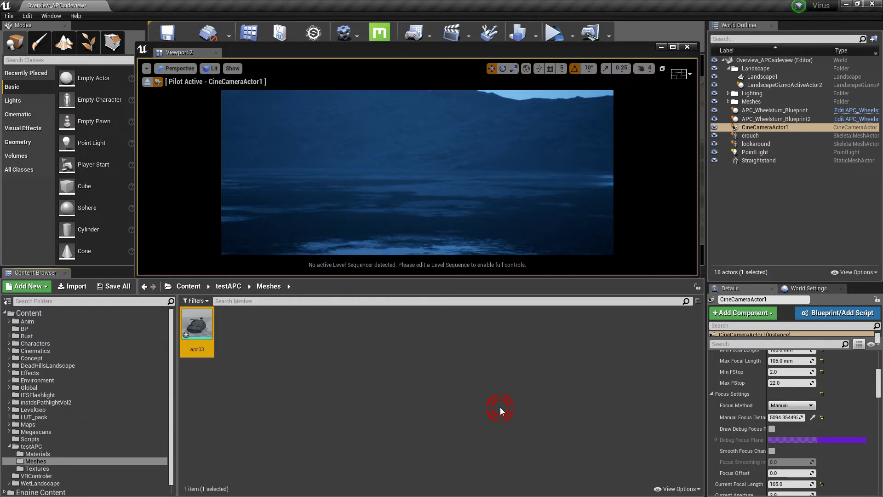
# - Open apc03 in the Static Mesh Editor, orbit around the vehicle, then close it
pyautogui.doubleClick(208, 335)
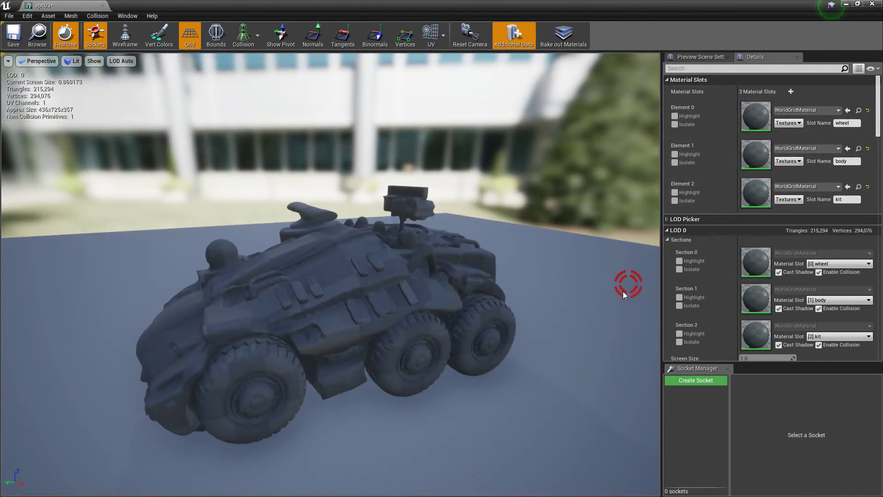
pyautogui.moveTo(627, 282)
pyautogui.mouseDown()
pyautogui.moveTo(404, 335)
pyautogui.moveTo(213, 339)
pyautogui.moveTo(336, 307)
pyautogui.moveTo(173, 345)
pyautogui.moveTo(355, 359)
pyautogui.moveTo(368, 349)
pyautogui.mouseUp()
pyautogui.moveTo(61, 318); pyautogui.dragTo(138, 280)
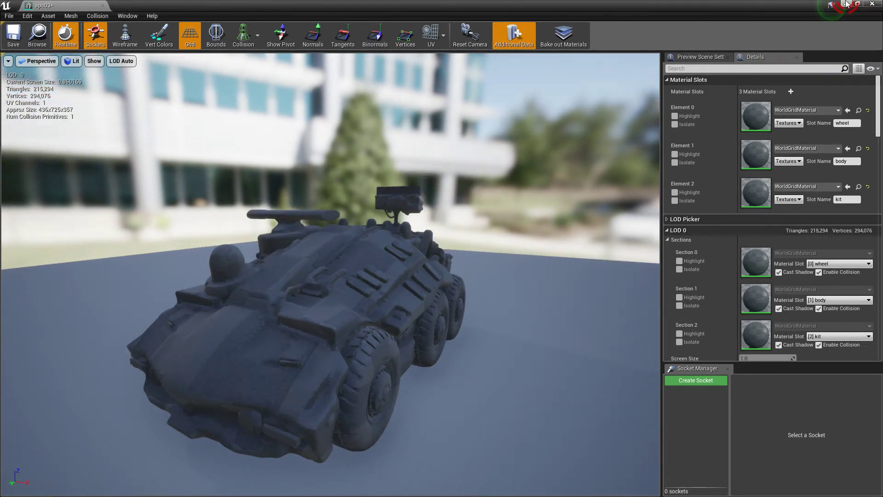
pyautogui.click(848, 3)
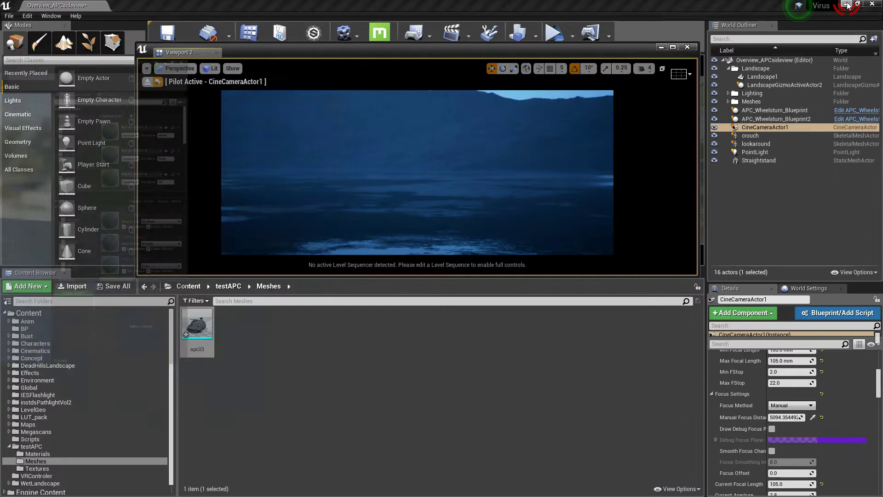
# - In testAPC/Materials, add three materials via the right-click menu, named Body, Wheels and Kit
pyautogui.click(238, 287)
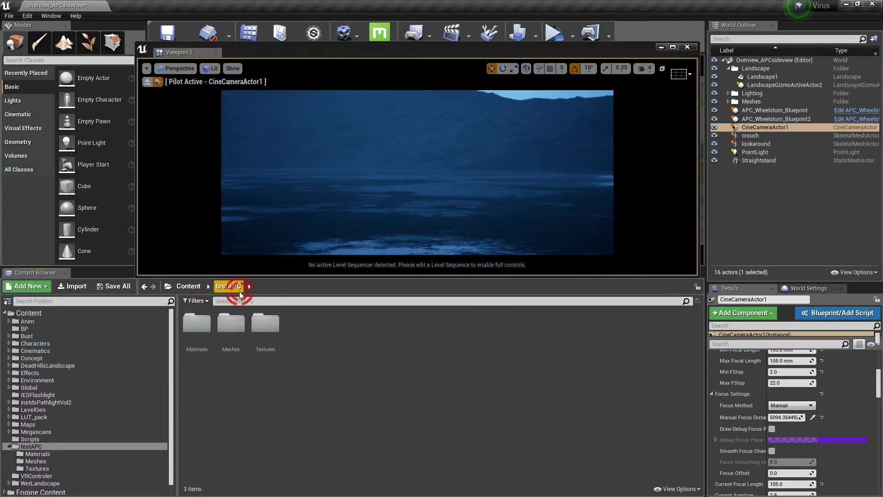
pyautogui.doubleClick(205, 329)
pyautogui.rightClick(402, 359)
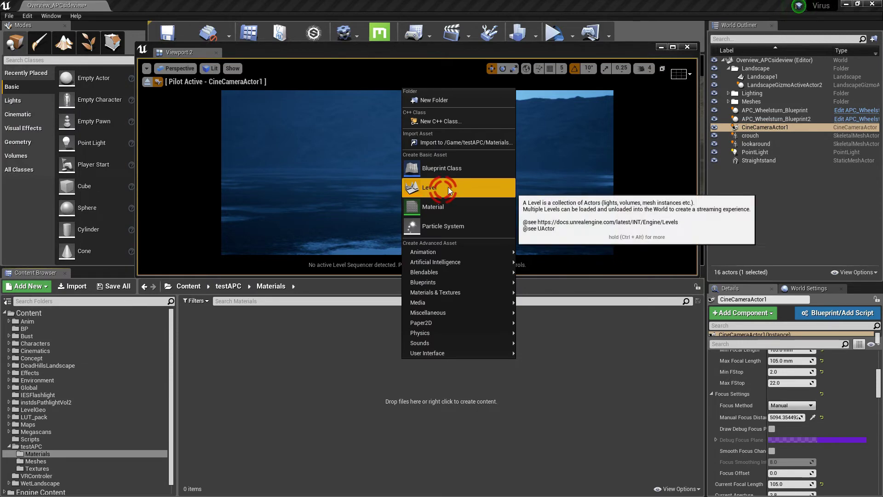
pyautogui.click(458, 205)
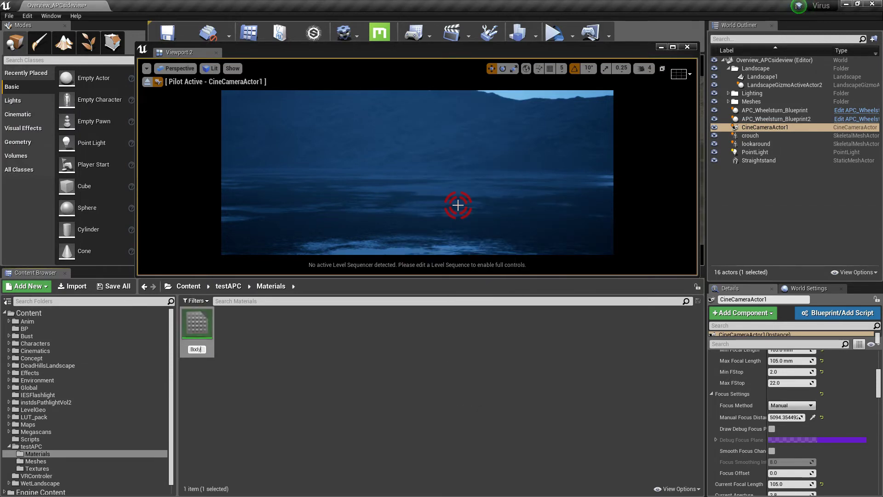
pyautogui.write('Body')
pyautogui.press('Return')
pyautogui.rightClick(281, 375)
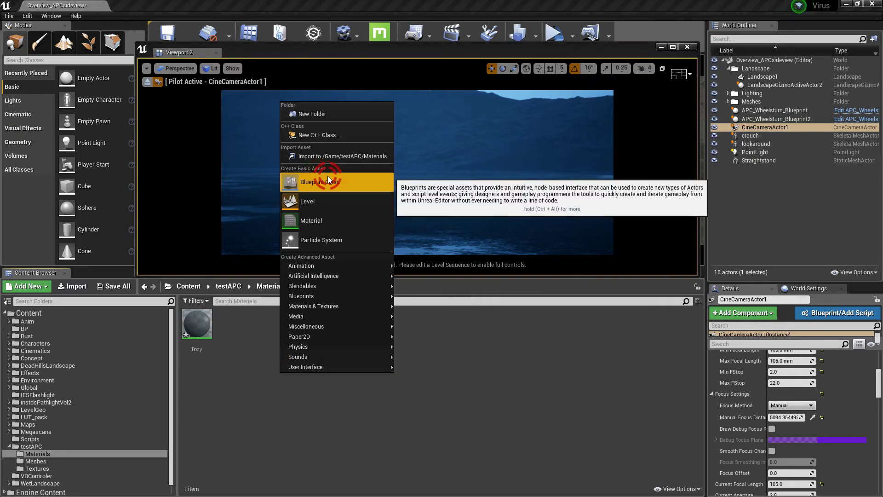
pyautogui.click(327, 225)
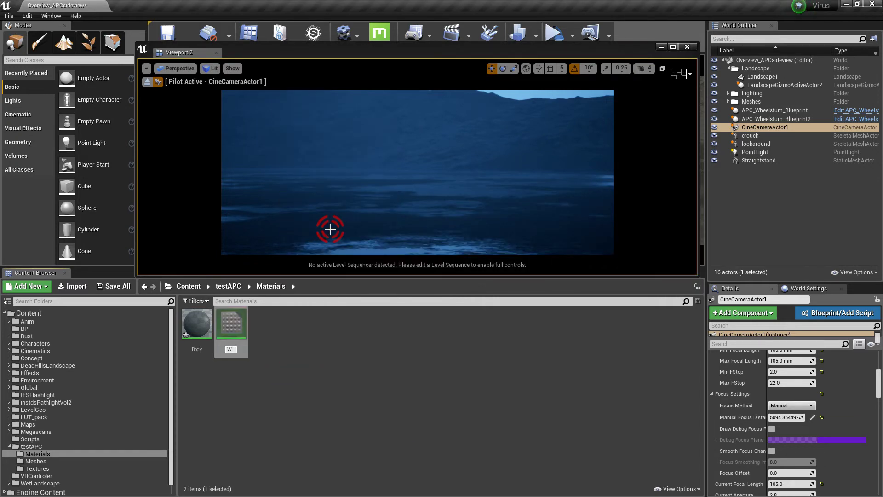
pyautogui.press('Return')
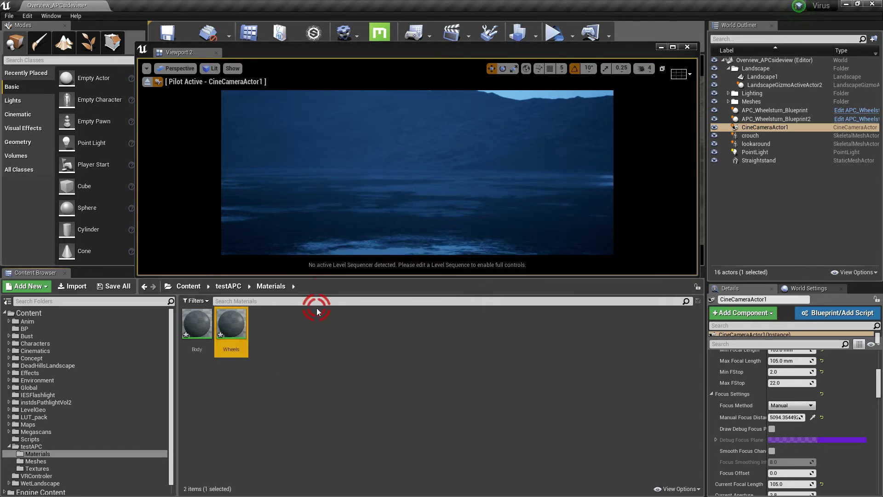
pyautogui.rightClick(306, 347)
pyautogui.click(335, 191)
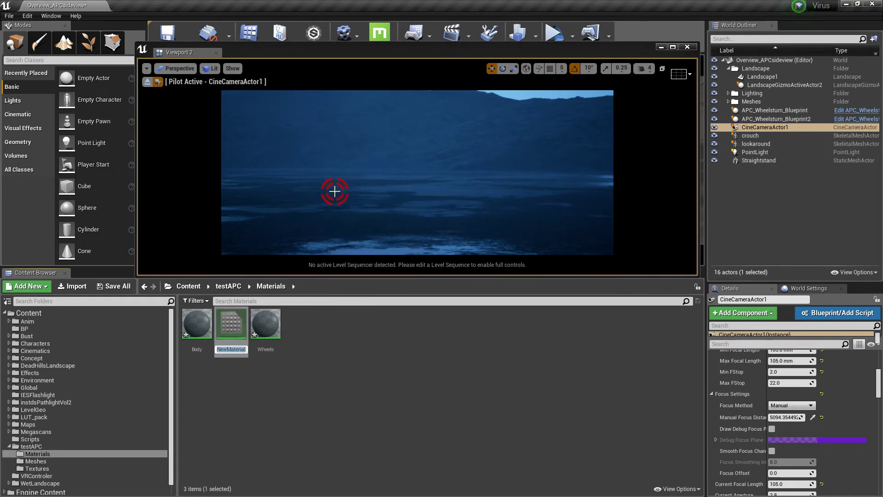
pyautogui.press('Return')
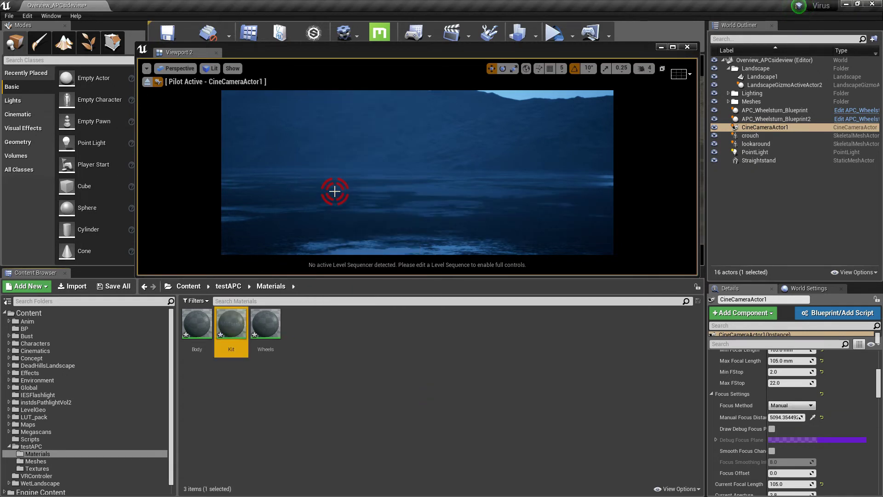
# - Open the Body material and drag the Body BaseColor, Normal and OcclusionRoughnessMetallic textures into its graph
pyautogui.doubleClick(207, 330)
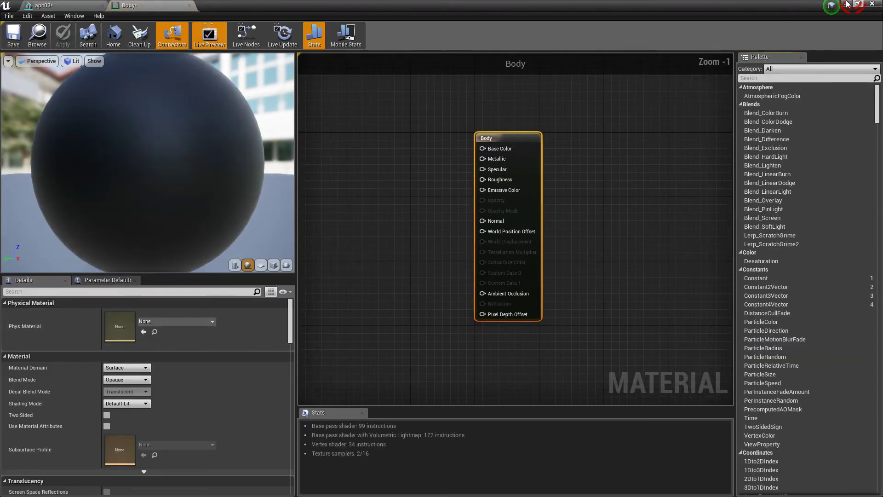
pyautogui.moveTo(792, 15); pyautogui.dragTo(536, 22)
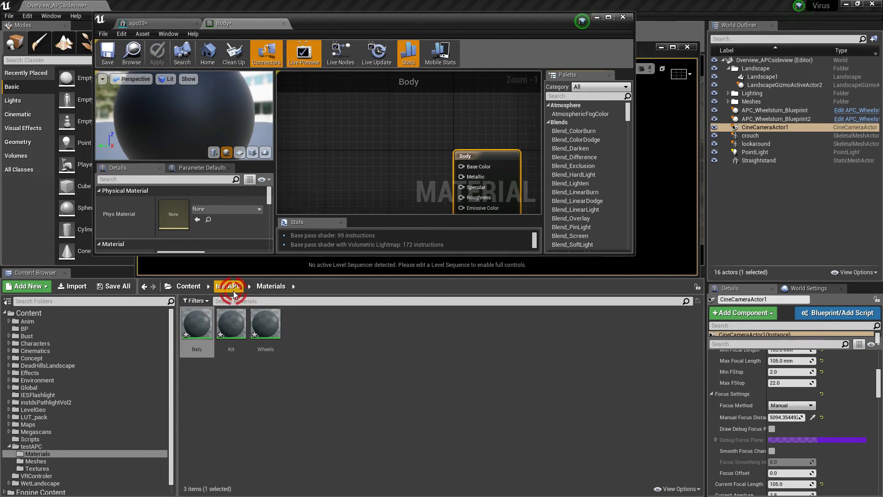
pyautogui.click(37, 469)
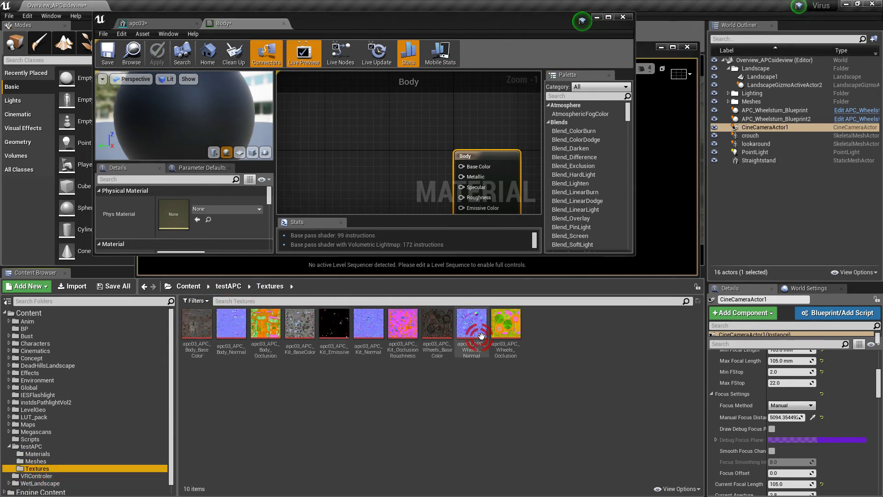
pyautogui.moveTo(639, 256); pyautogui.dragTo(781, 328)
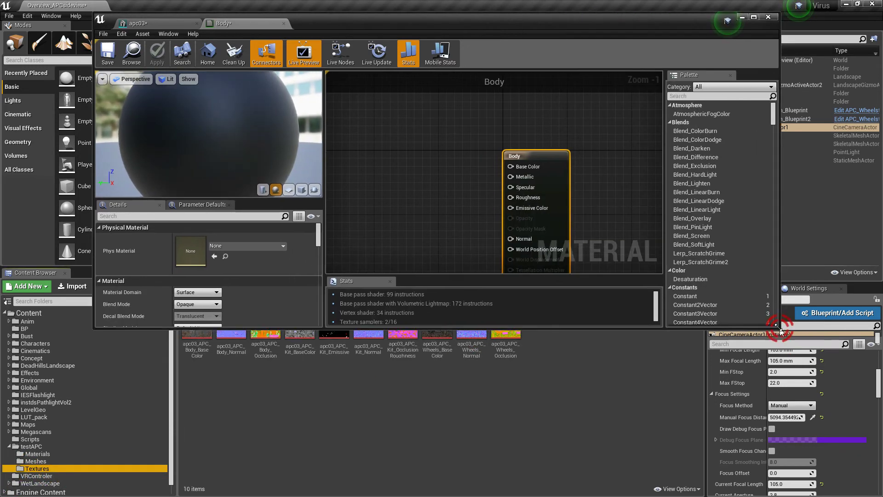
pyautogui.moveTo(455, 26)
pyautogui.mouseDown()
pyautogui.moveTo(437, 6)
pyautogui.moveTo(482, 6)
pyautogui.moveTo(497, 24)
pyautogui.moveTo(455, 12)
pyautogui.mouseUp()
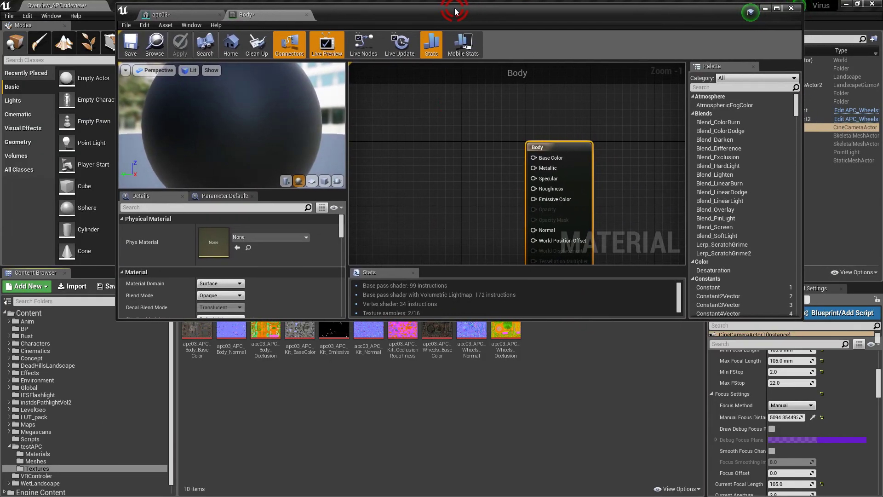
pyautogui.click(196, 338)
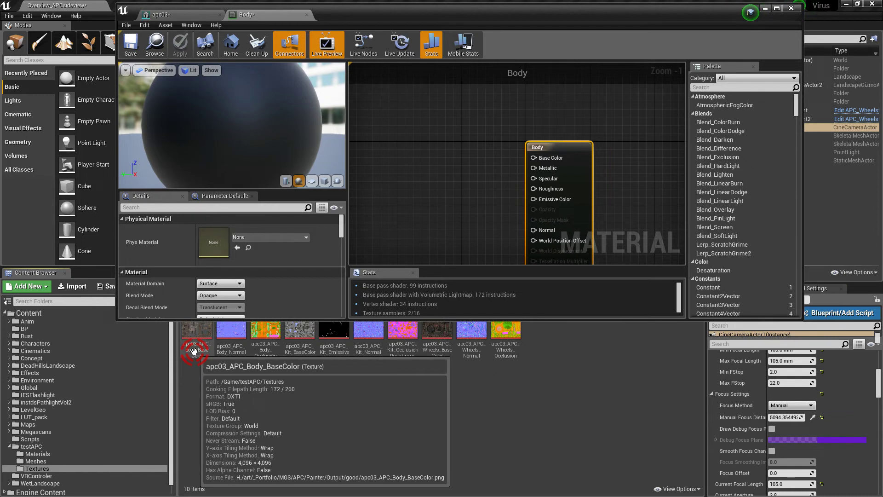
pyautogui.keyDown('shift'); pyautogui.click(267, 337); pyautogui.keyUp('shift')
pyautogui.moveTo(267, 338); pyautogui.dragTo(420, 184)
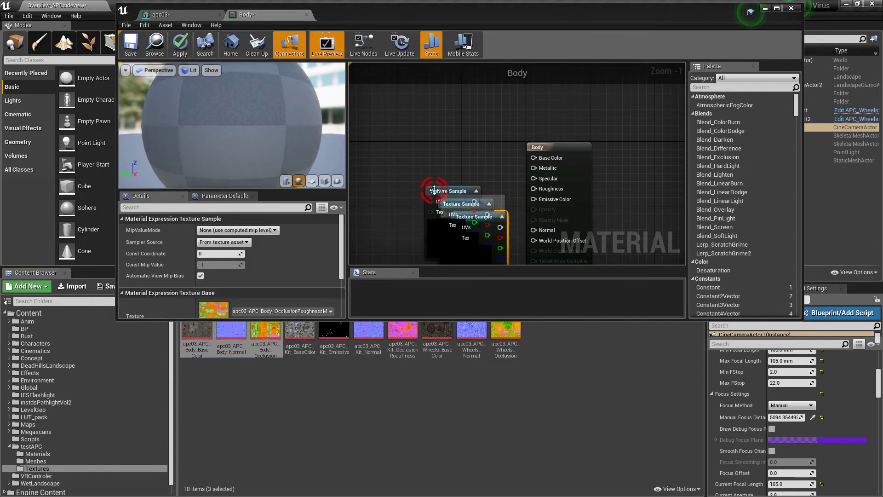
pyautogui.doubleClick(527, 17)
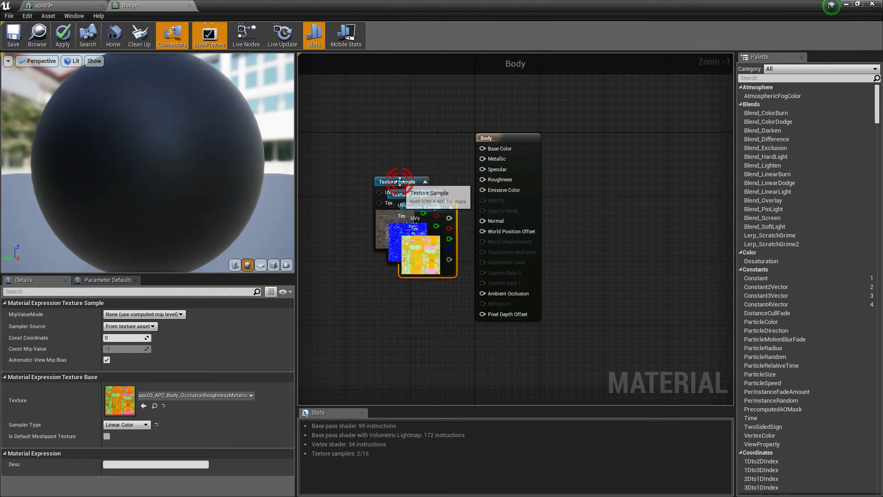
# - Spread out the three texture nodes and wire the base colour to Base Color and normal to Normal
pyautogui.moveTo(399, 182); pyautogui.dragTo(381, 130)
pyautogui.moveTo(411, 207); pyautogui.dragTo(337, 203)
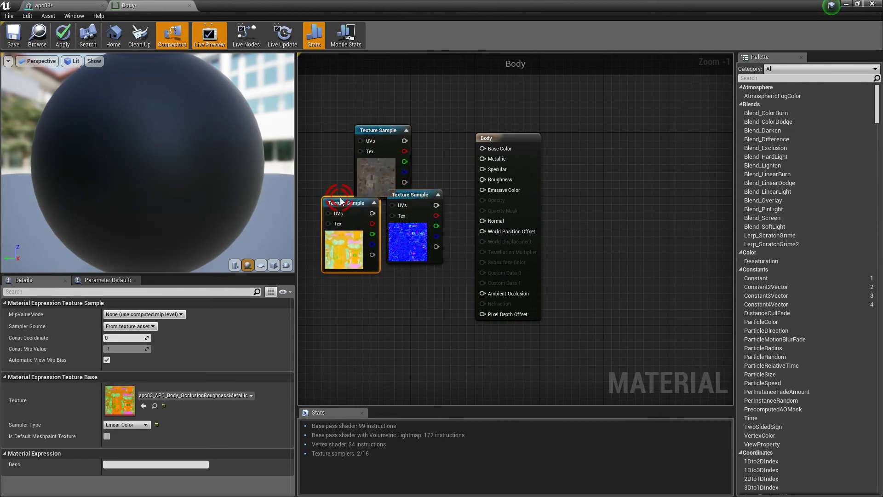
pyautogui.moveTo(405, 195); pyautogui.dragTo(483, 222)
pyautogui.moveTo(405, 141); pyautogui.dragTo(486, 150)
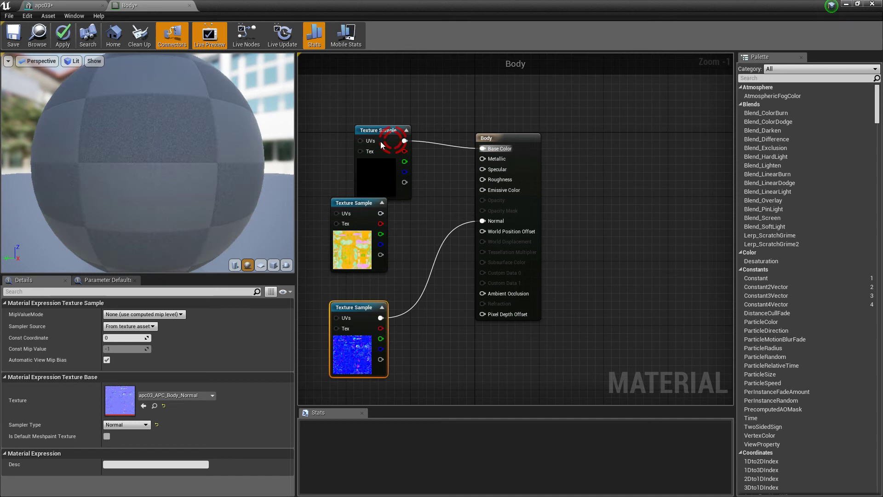
pyautogui.moveTo(377, 139); pyautogui.dragTo(362, 107)
pyautogui.moveTo(349, 203); pyautogui.dragTo(350, 195)
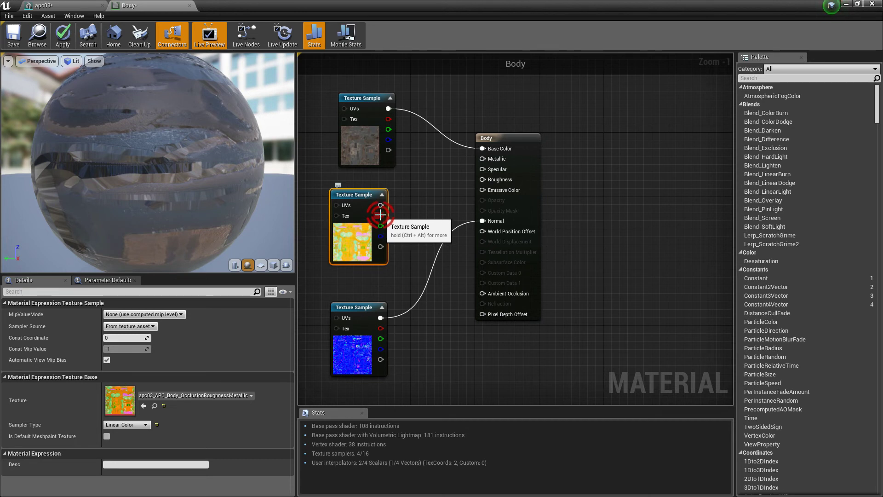
# - Wire the packed map's R, G, B into Ambient Occlusion, Roughness and Metallic, then apply, save and close
pyautogui.moveTo(381, 214); pyautogui.dragTo(483, 295)
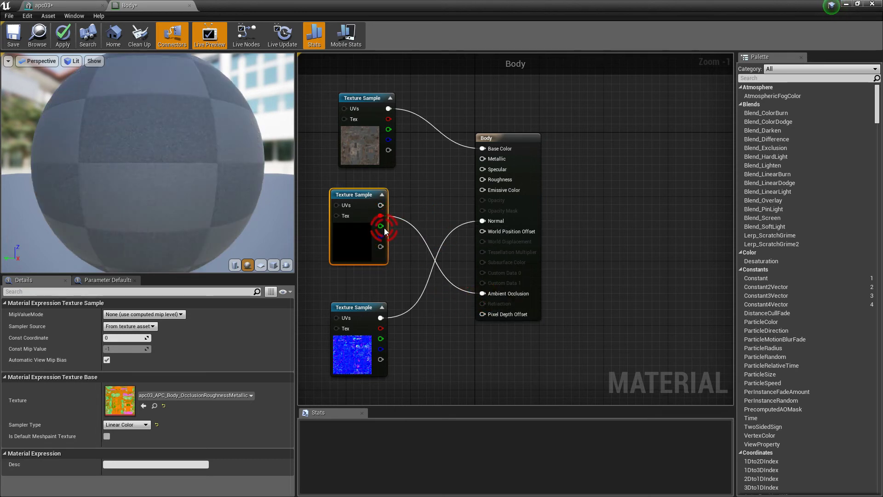
pyautogui.moveTo(381, 226); pyautogui.dragTo(483, 179)
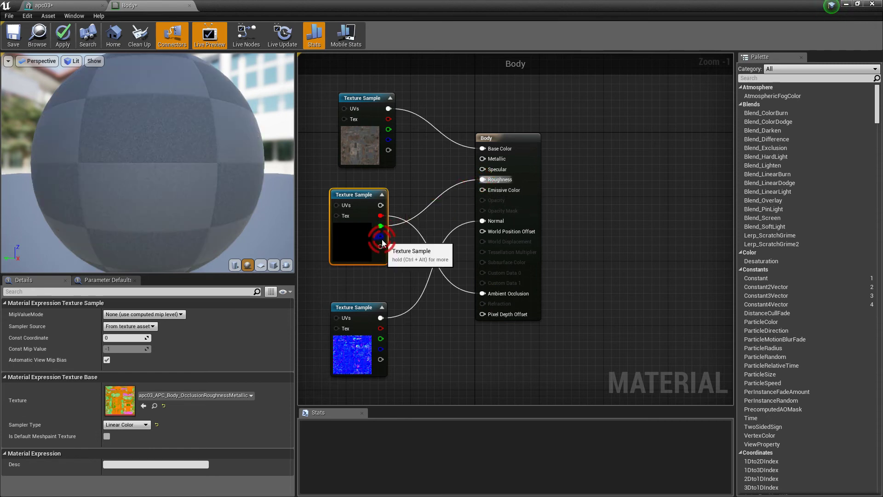
pyautogui.moveTo(381, 238); pyautogui.dragTo(479, 159)
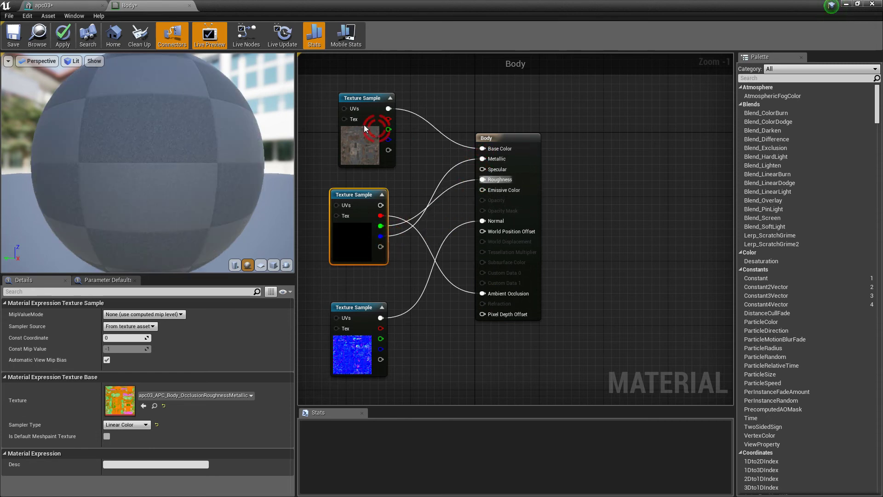
pyautogui.click(63, 37)
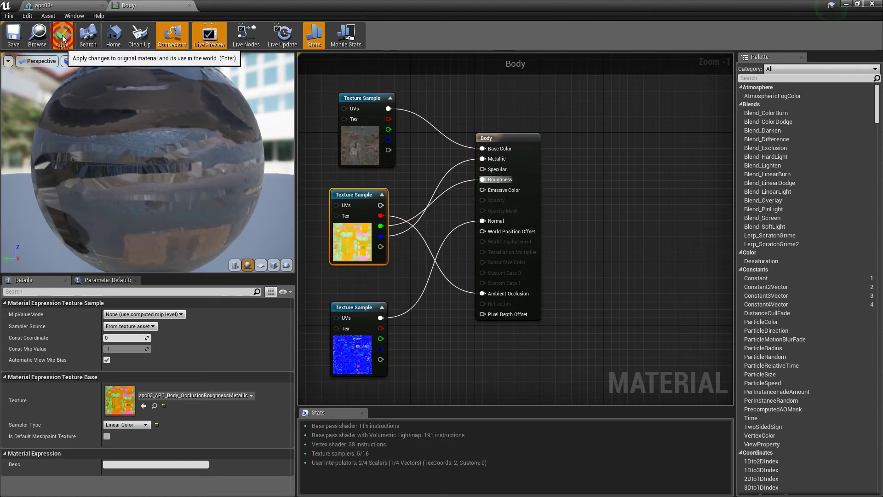
pyautogui.click(23, 42)
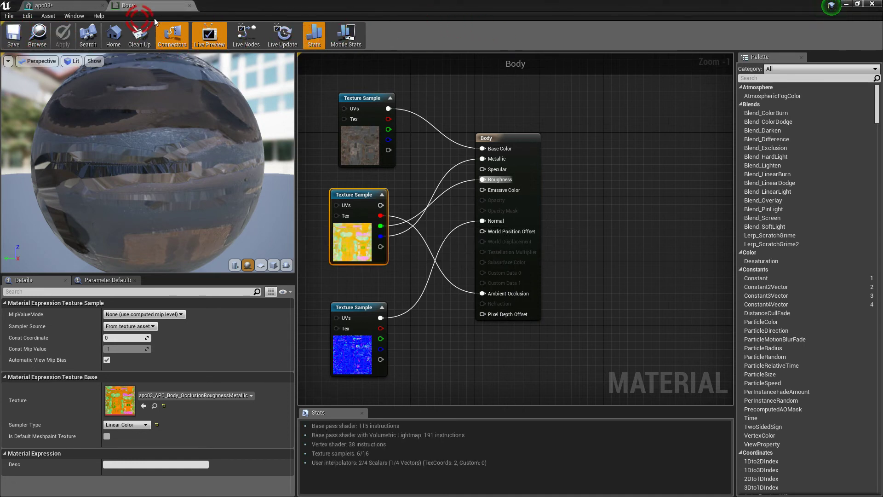
pyautogui.click(190, 7)
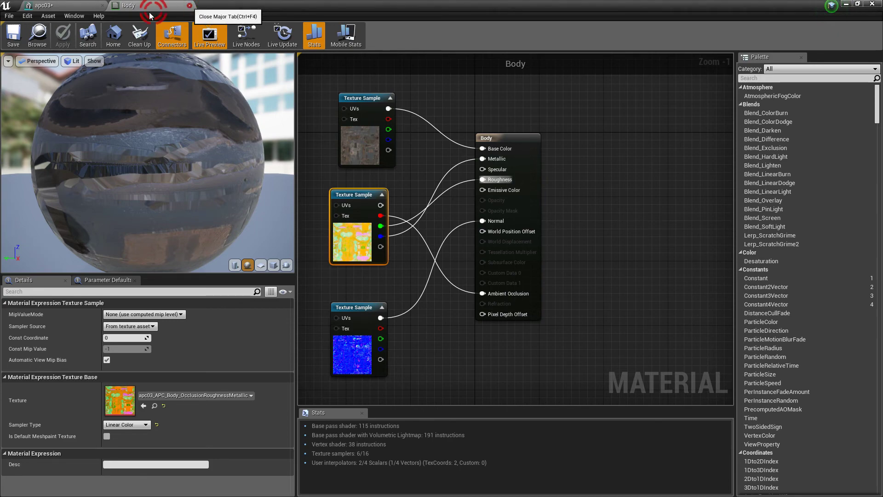
# - Reopen the apc03 mesh from testAPC/Meshes in the mesh editor
pyautogui.click(874, 5)
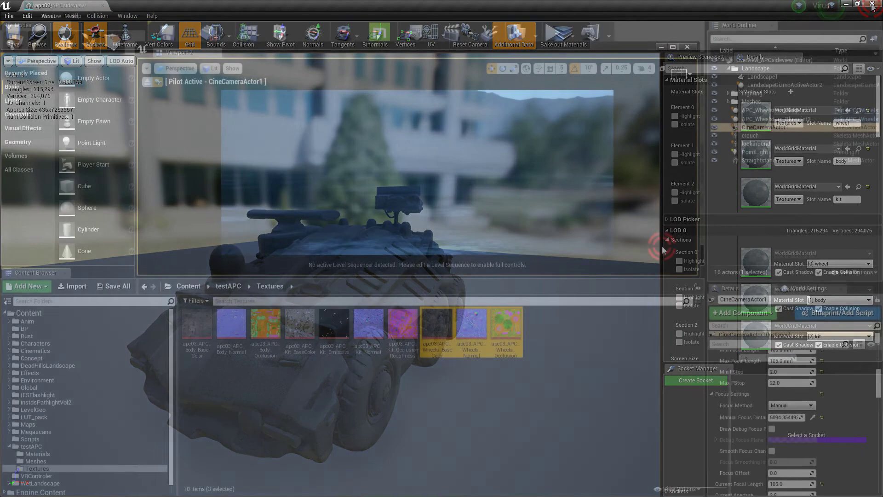
pyautogui.click(229, 286)
pyautogui.click(241, 317)
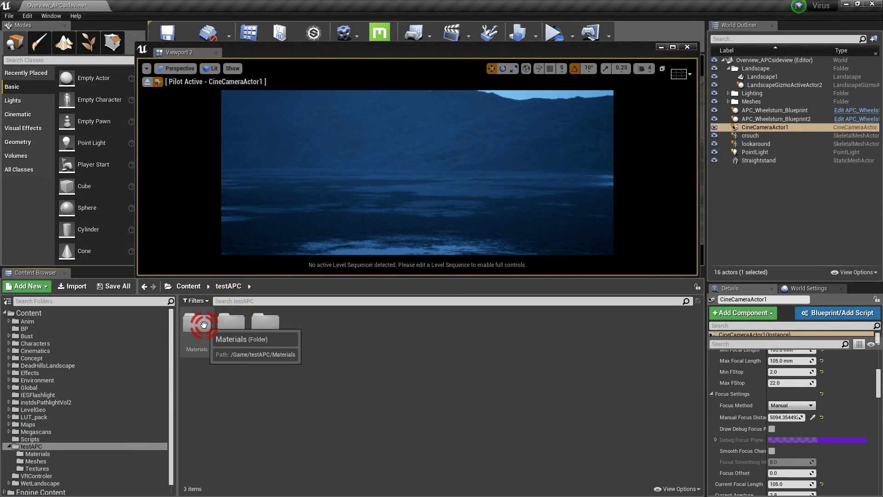
pyautogui.doubleClick(233, 321)
pyautogui.doubleClick(215, 324)
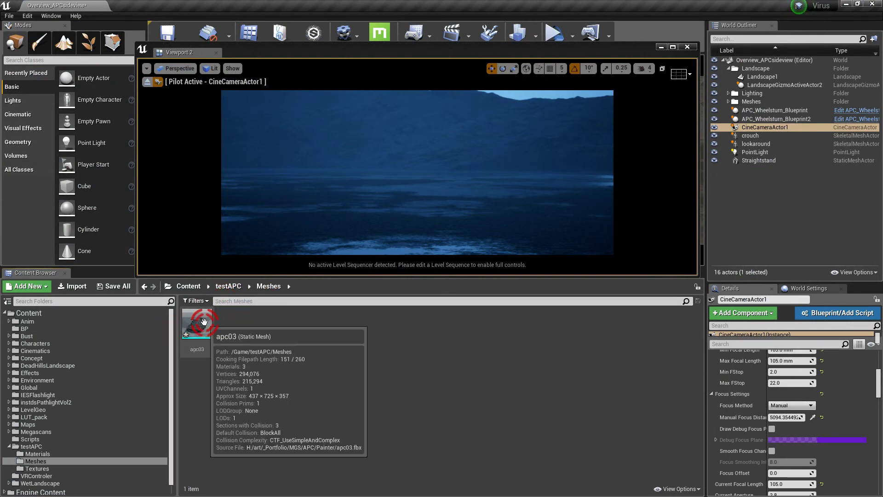
pyautogui.moveTo(518, 190)
pyautogui.mouseDown()
pyautogui.moveTo(688, 164)
pyautogui.moveTo(621, 154)
pyautogui.moveTo(658, 224)
pyautogui.moveTo(674, 230)
pyautogui.moveTo(614, 225)
pyautogui.mouseUp()
# - Assign Wheels, Body and Kit materials to Elements 0–2 and save apc03
pyautogui.click(229, 286)
pyautogui.doubleClick(197, 325)
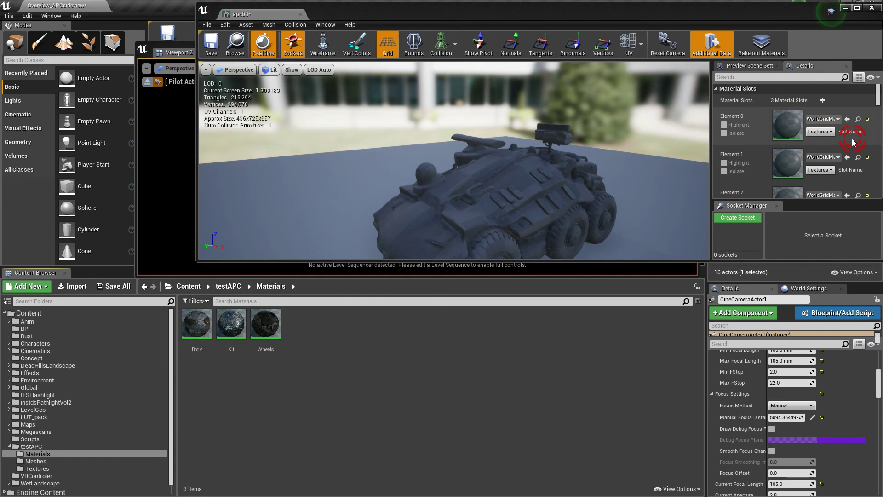
pyautogui.moveTo(276, 326); pyautogui.dragTo(794, 127)
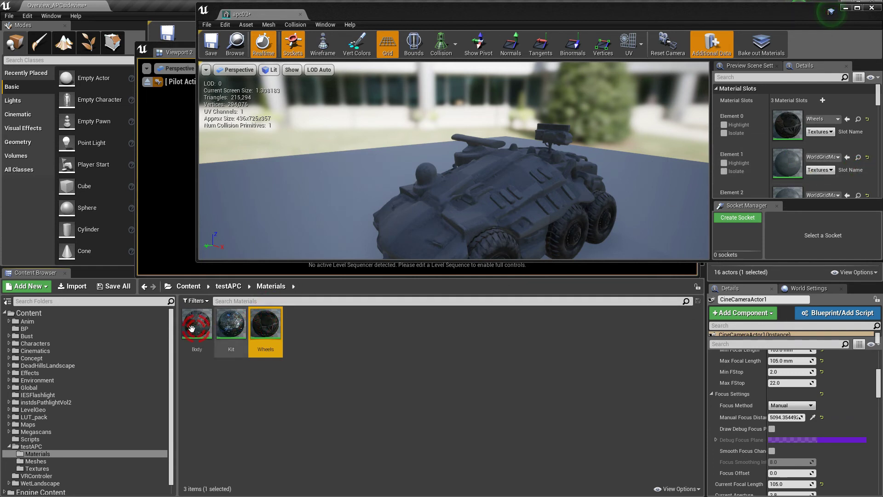
pyautogui.moveTo(197, 323); pyautogui.dragTo(791, 163)
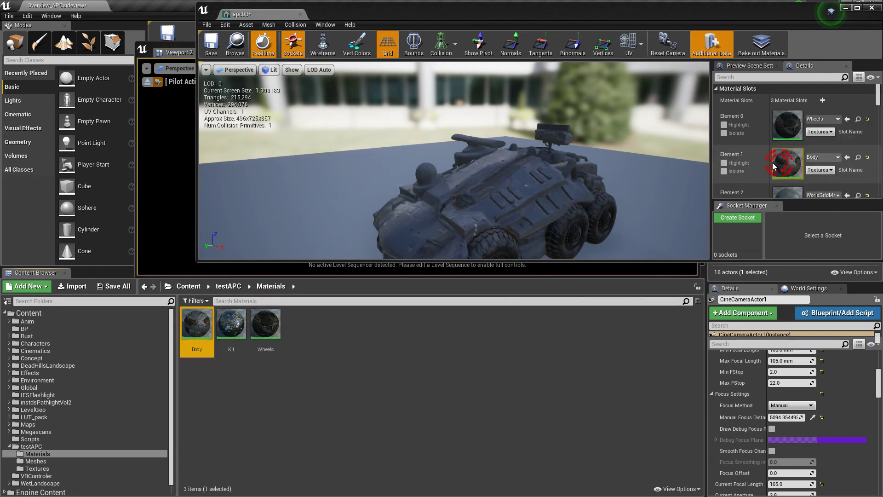
pyautogui.click(494, 191)
pyautogui.moveTo(877, 91); pyautogui.dragTo(877, 106)
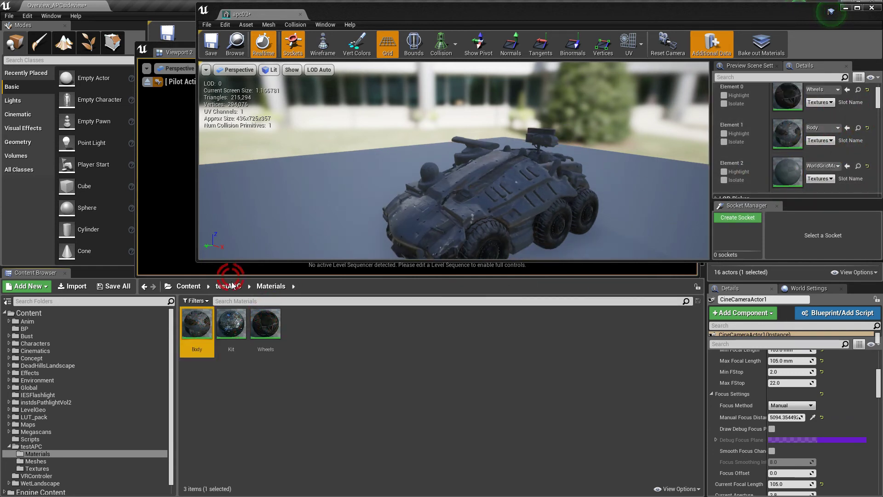
pyautogui.moveTo(231, 323); pyautogui.dragTo(822, 168)
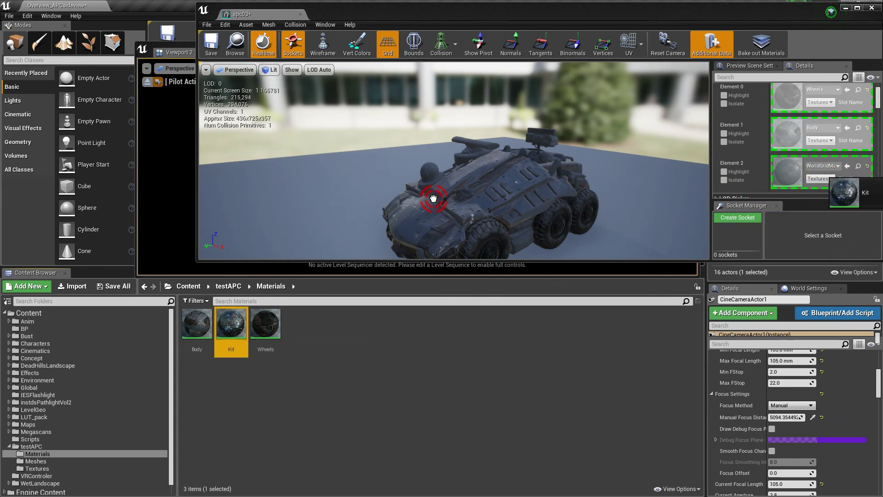
pyautogui.moveTo(432, 199); pyautogui.dragTo(597, 189)
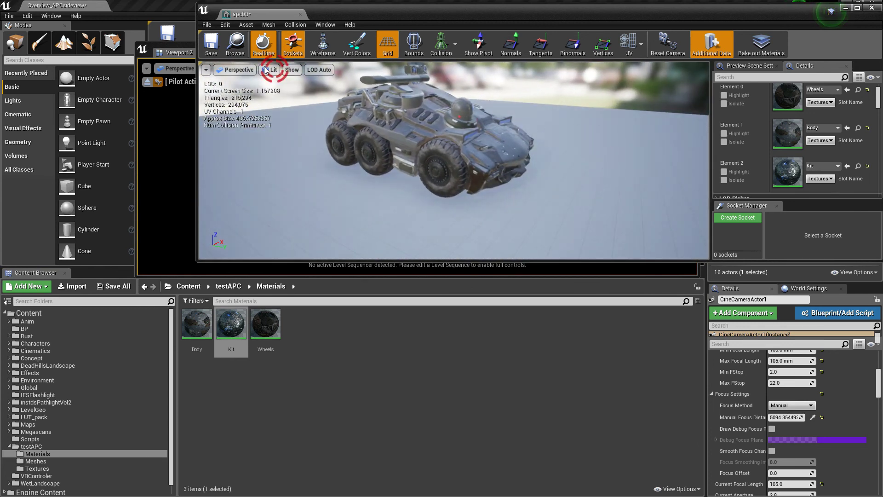
pyautogui.click(211, 43)
pyautogui.click(488, 81)
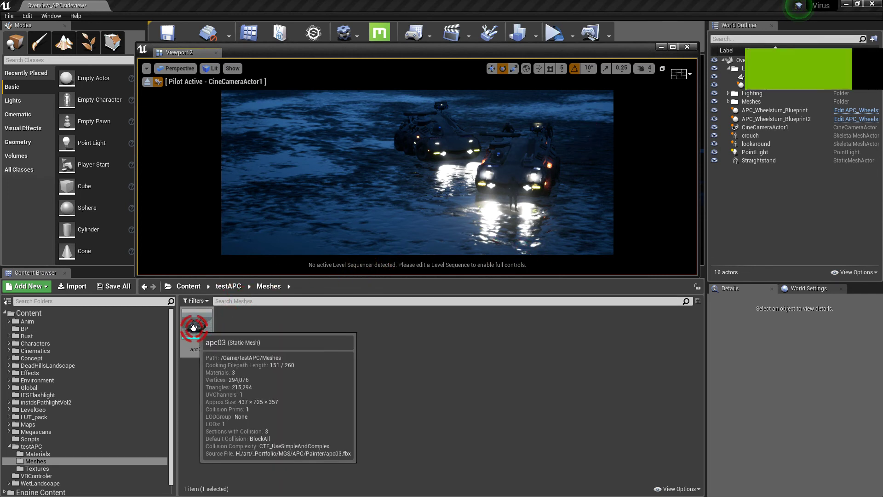
# - Drop the apc03 mesh into the lakebed scene beside the other APCs, then deselect it
pyautogui.moveTo(193, 325); pyautogui.dragTo(420, 194)
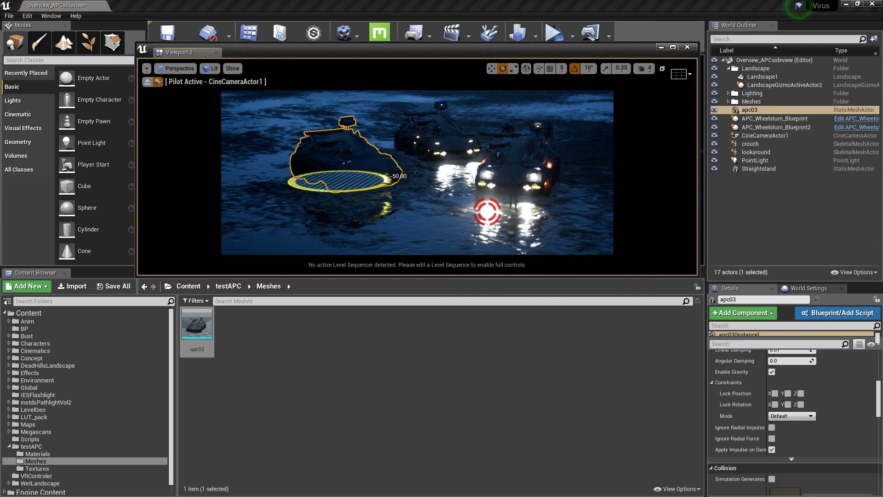
pyautogui.click(232, 104)
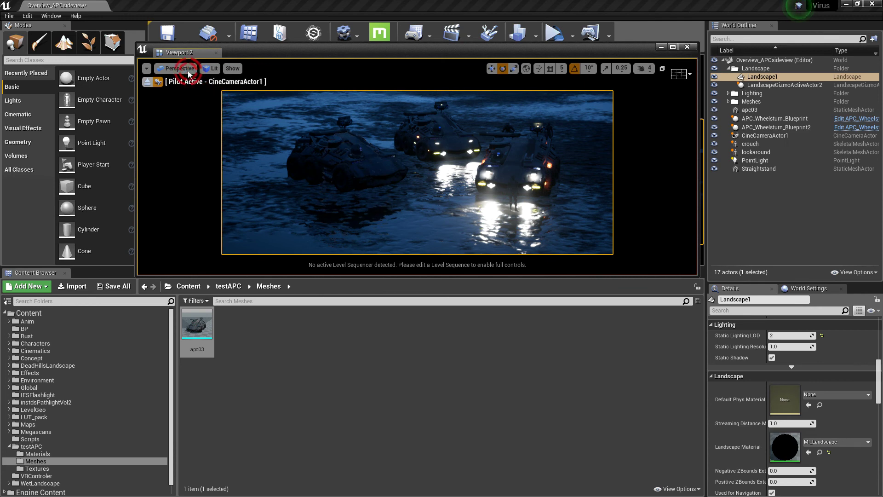
pyautogui.click(575, 85)
# - Pilot CineCameraActor1 in a maximized viewport to frame the three APCs against the mountains
pyautogui.click(673, 47)
pyautogui.click(375, 129)
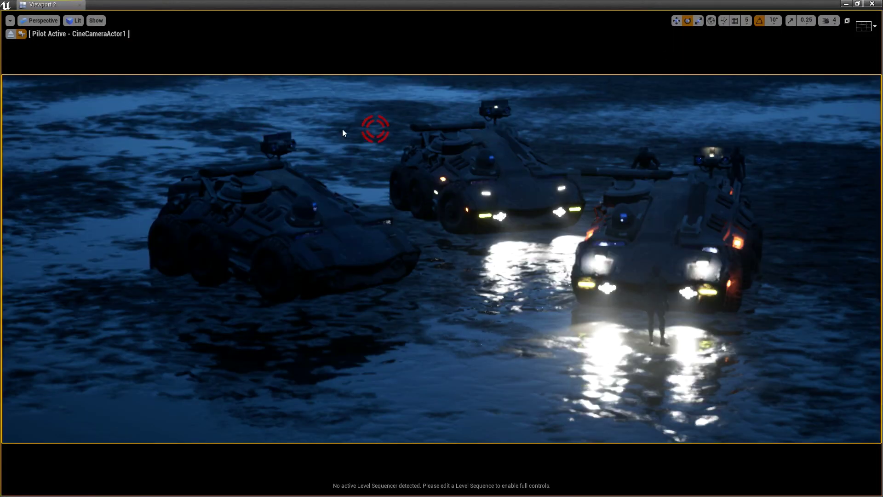
pyautogui.click(48, 20)
pyautogui.click(60, 121)
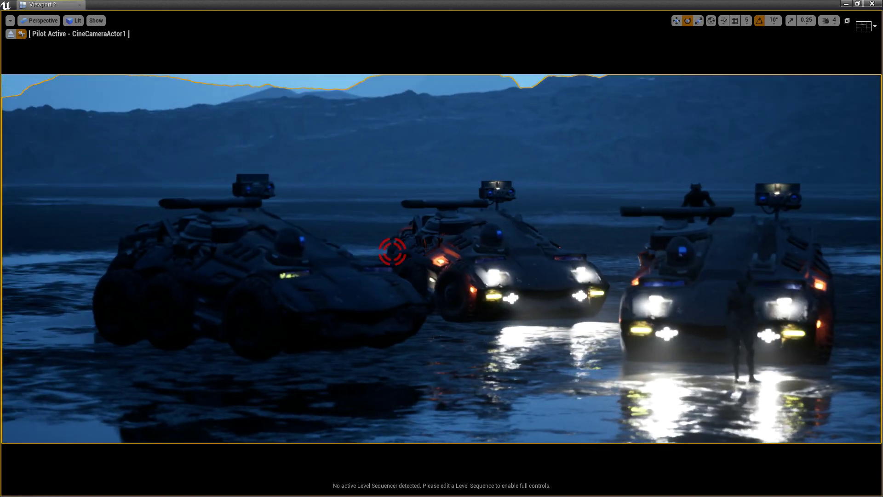
pyautogui.click(858, 5)
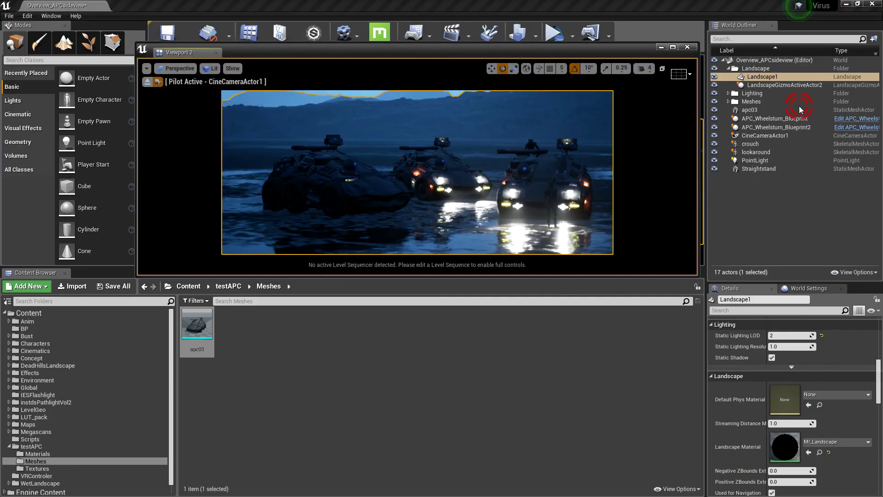